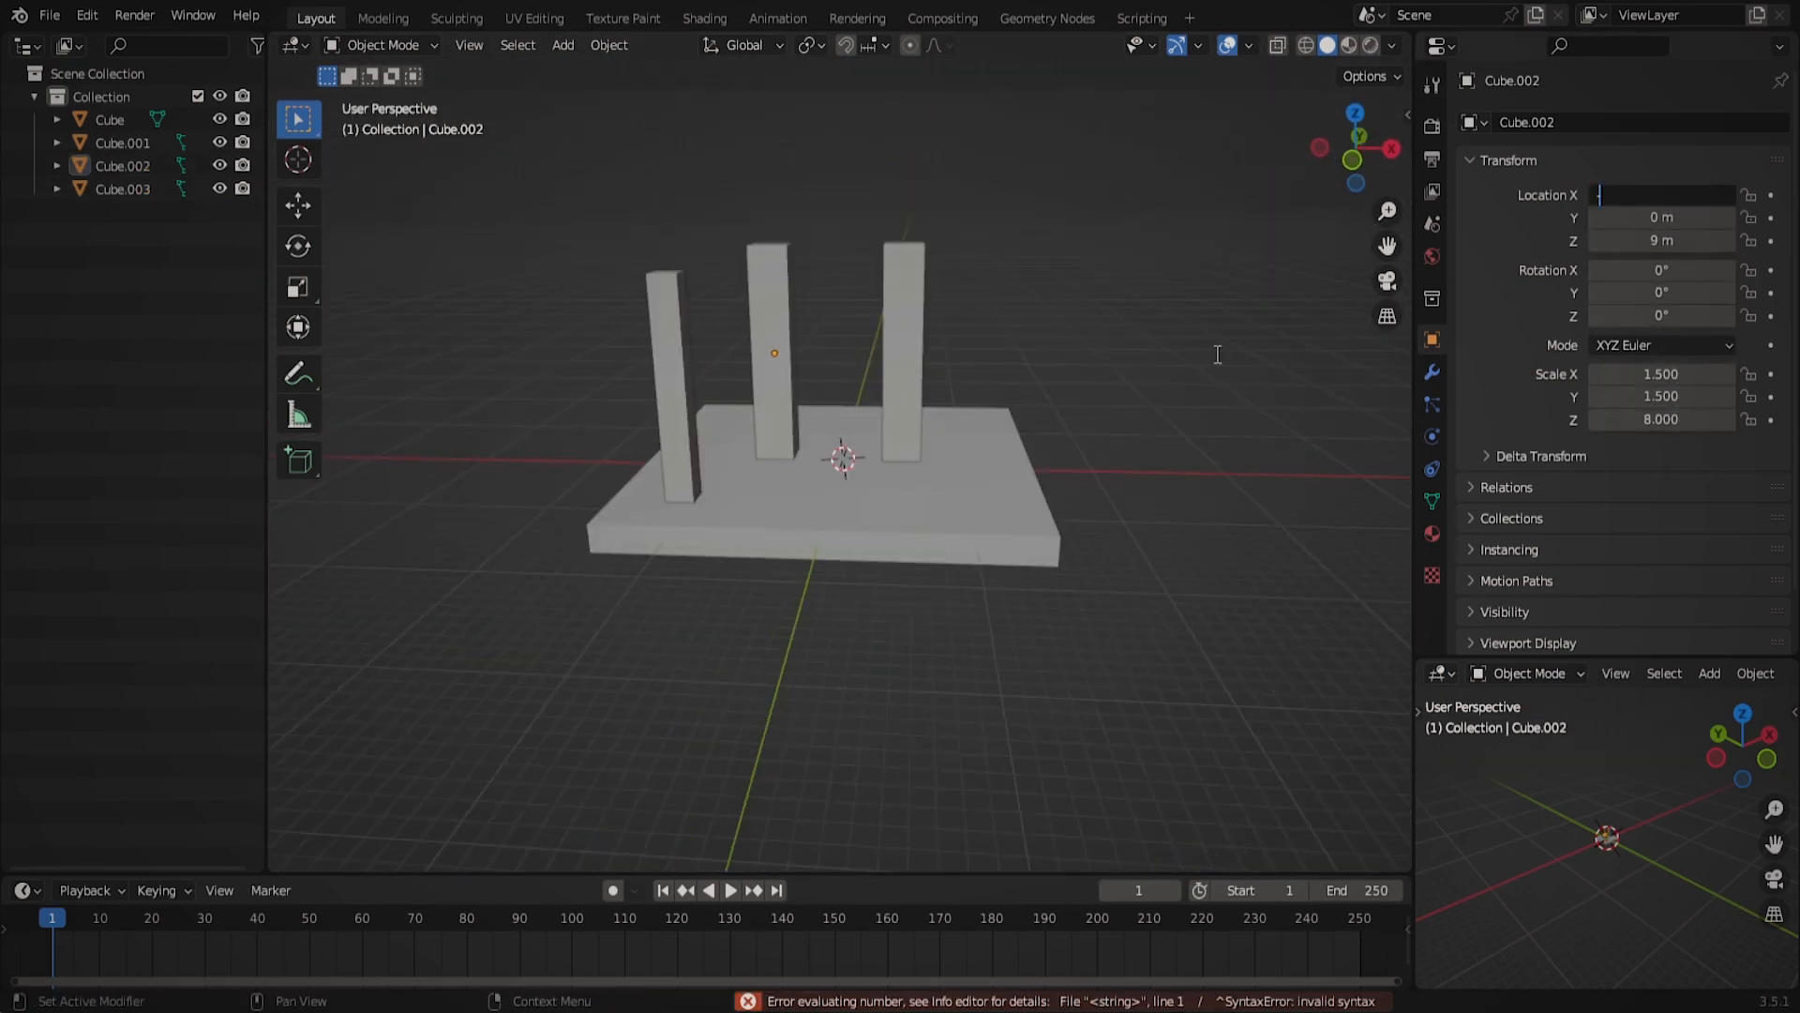
Set the door panel's X scale to 2.25 and save the file.
middle_click_drag(816, 403, 841, 366)
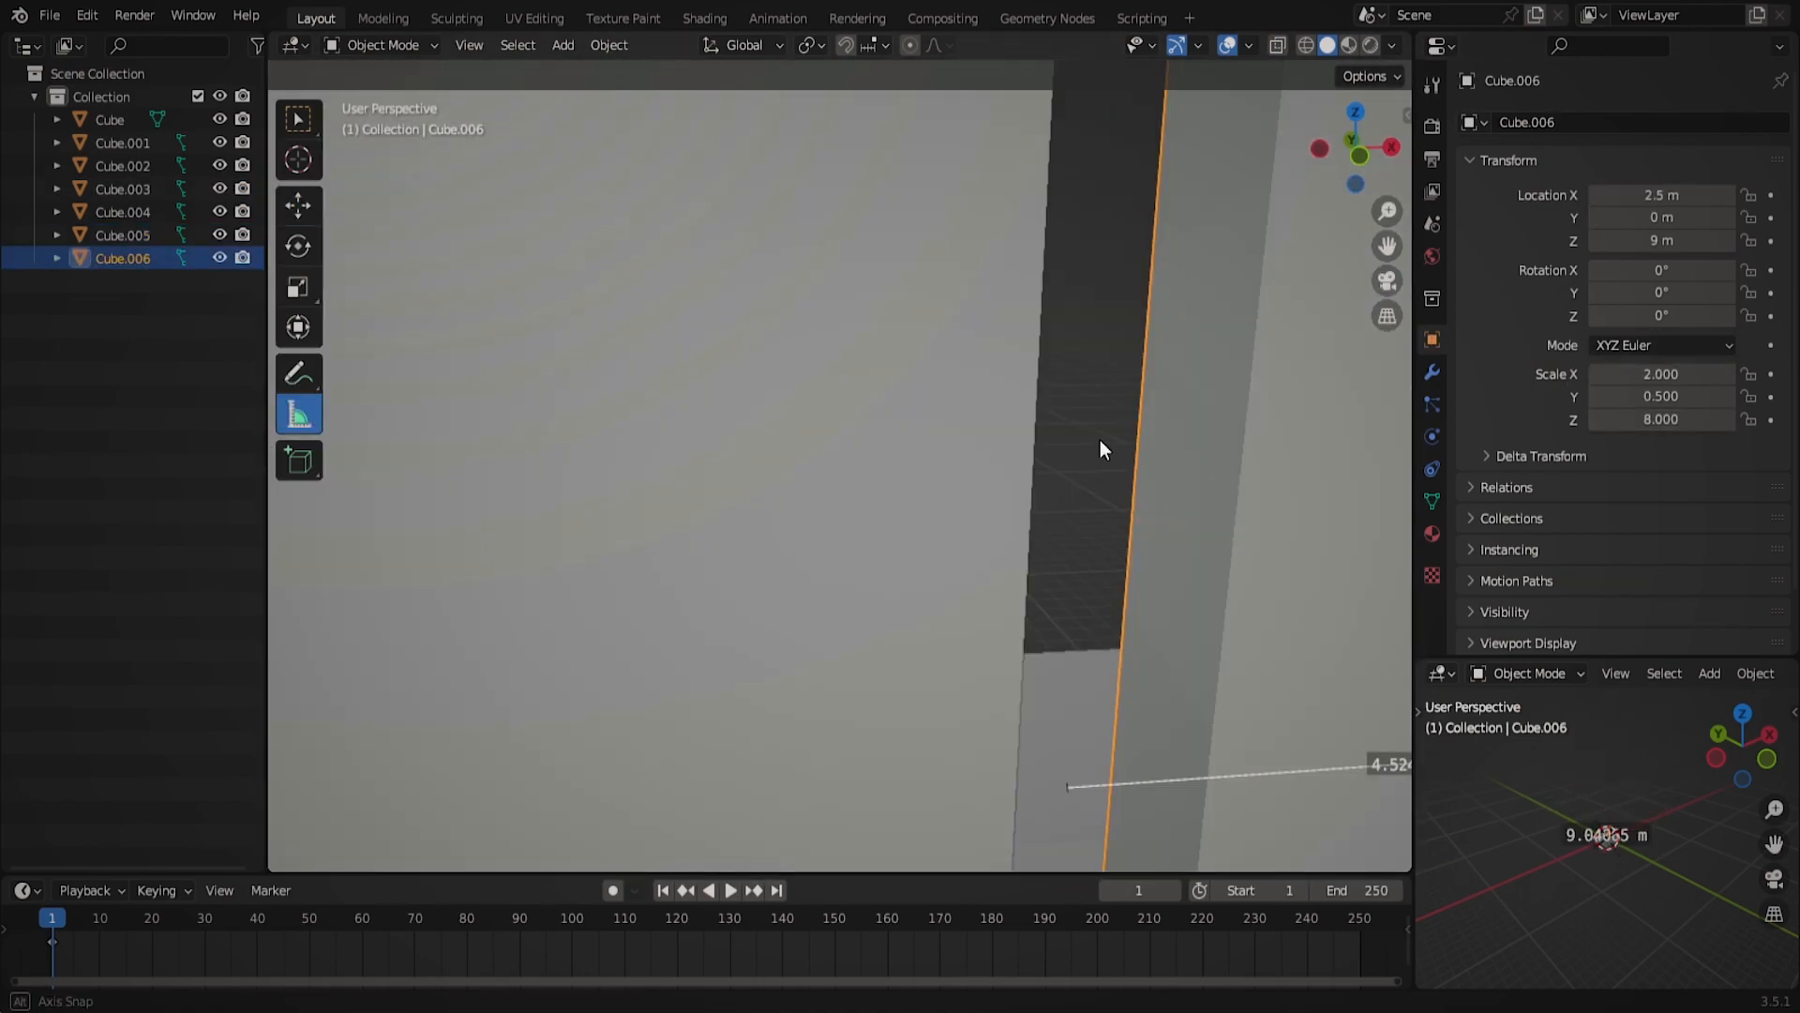
double_click(1695, 376)
type("2.24")
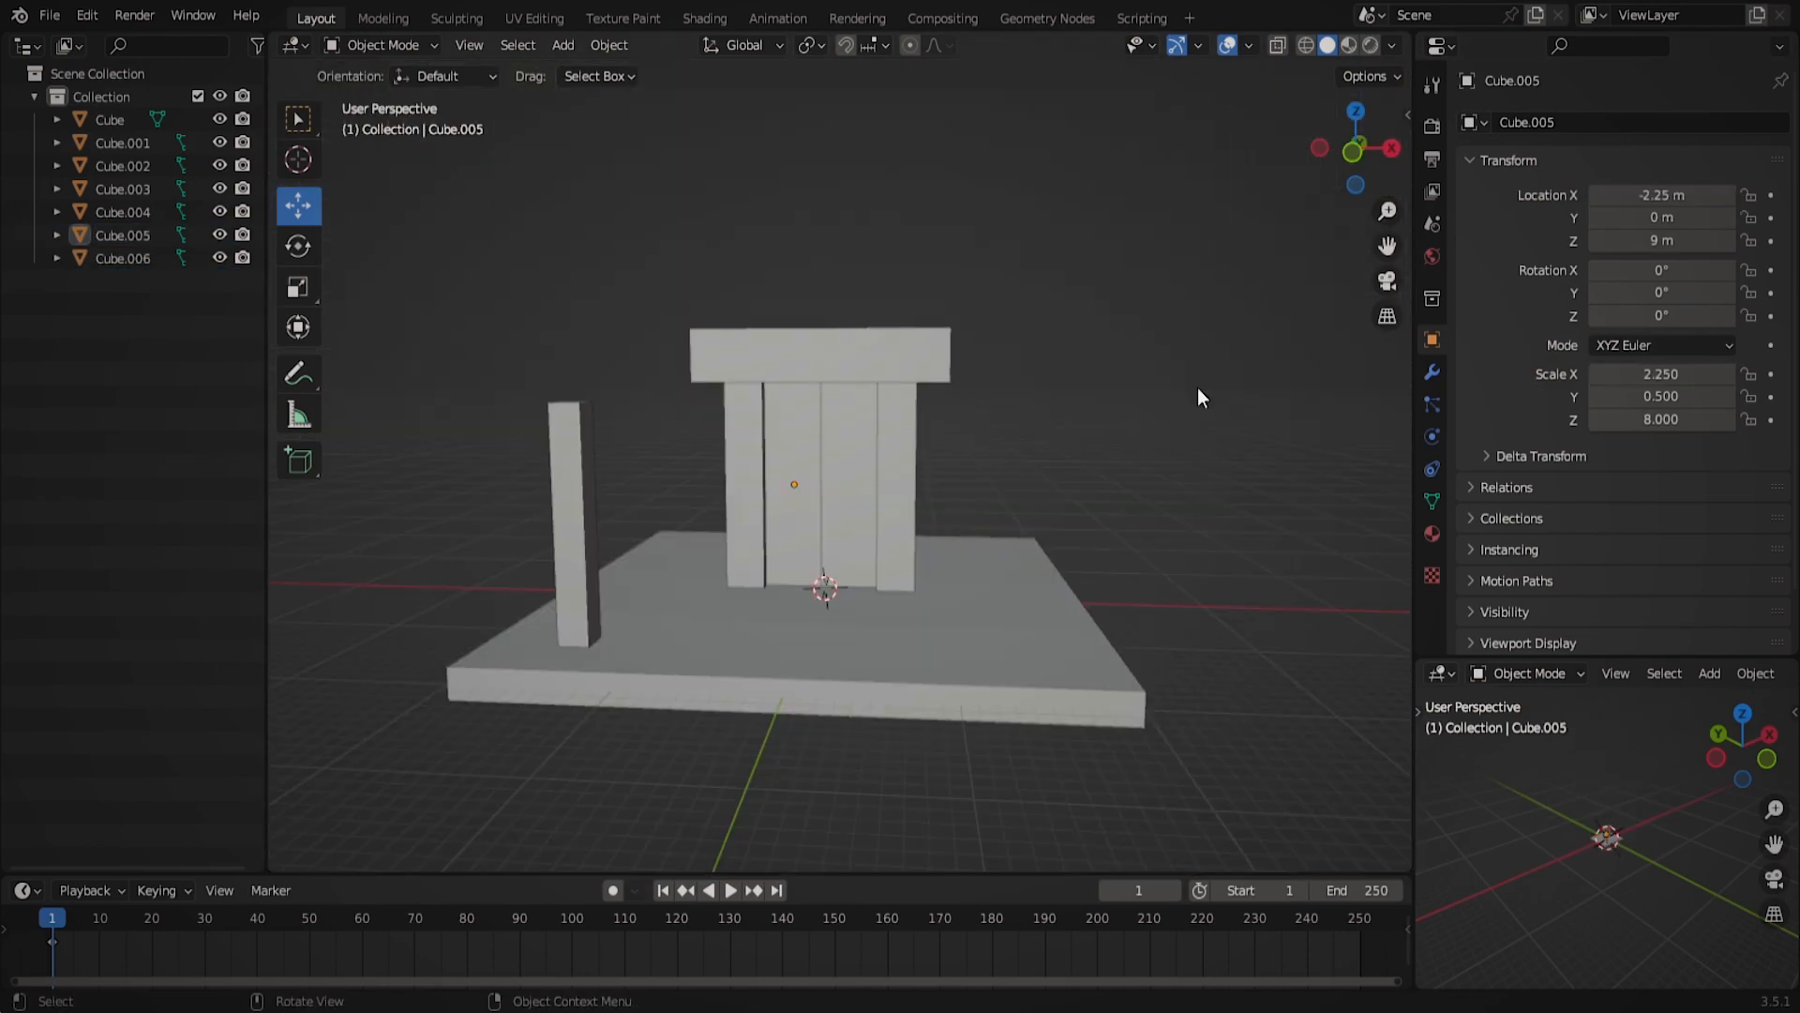
key("ctrl+s")
middle_click_drag(1198, 387, 1146, 455)
scroll(1142, 401, "up", 1)
scroll(1097, 437, "down", 2)
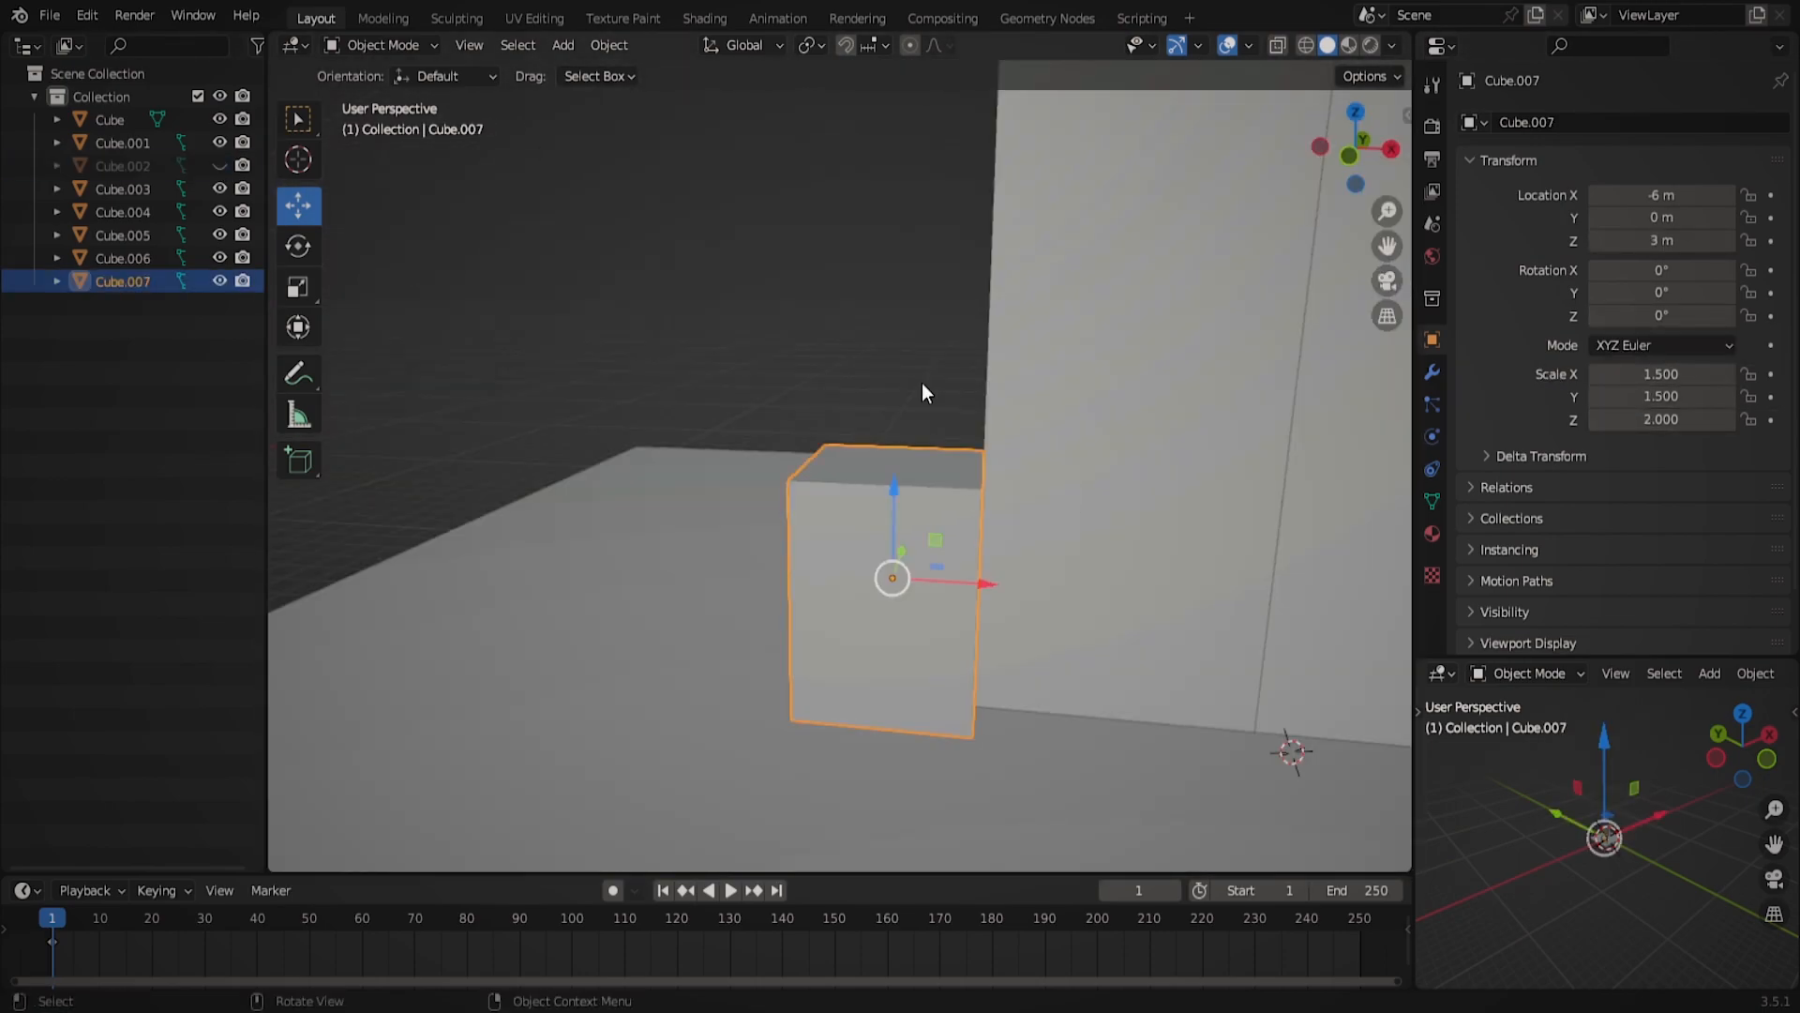
Duplicate the column of four stacked stone blocks and move the copy along the X axis to the door's opposite side.
middle_click_drag(938, 479, 1021, 380)
scroll(813, 461, "down", 3)
scroll(926, 379, "up", 4)
key("Tab")
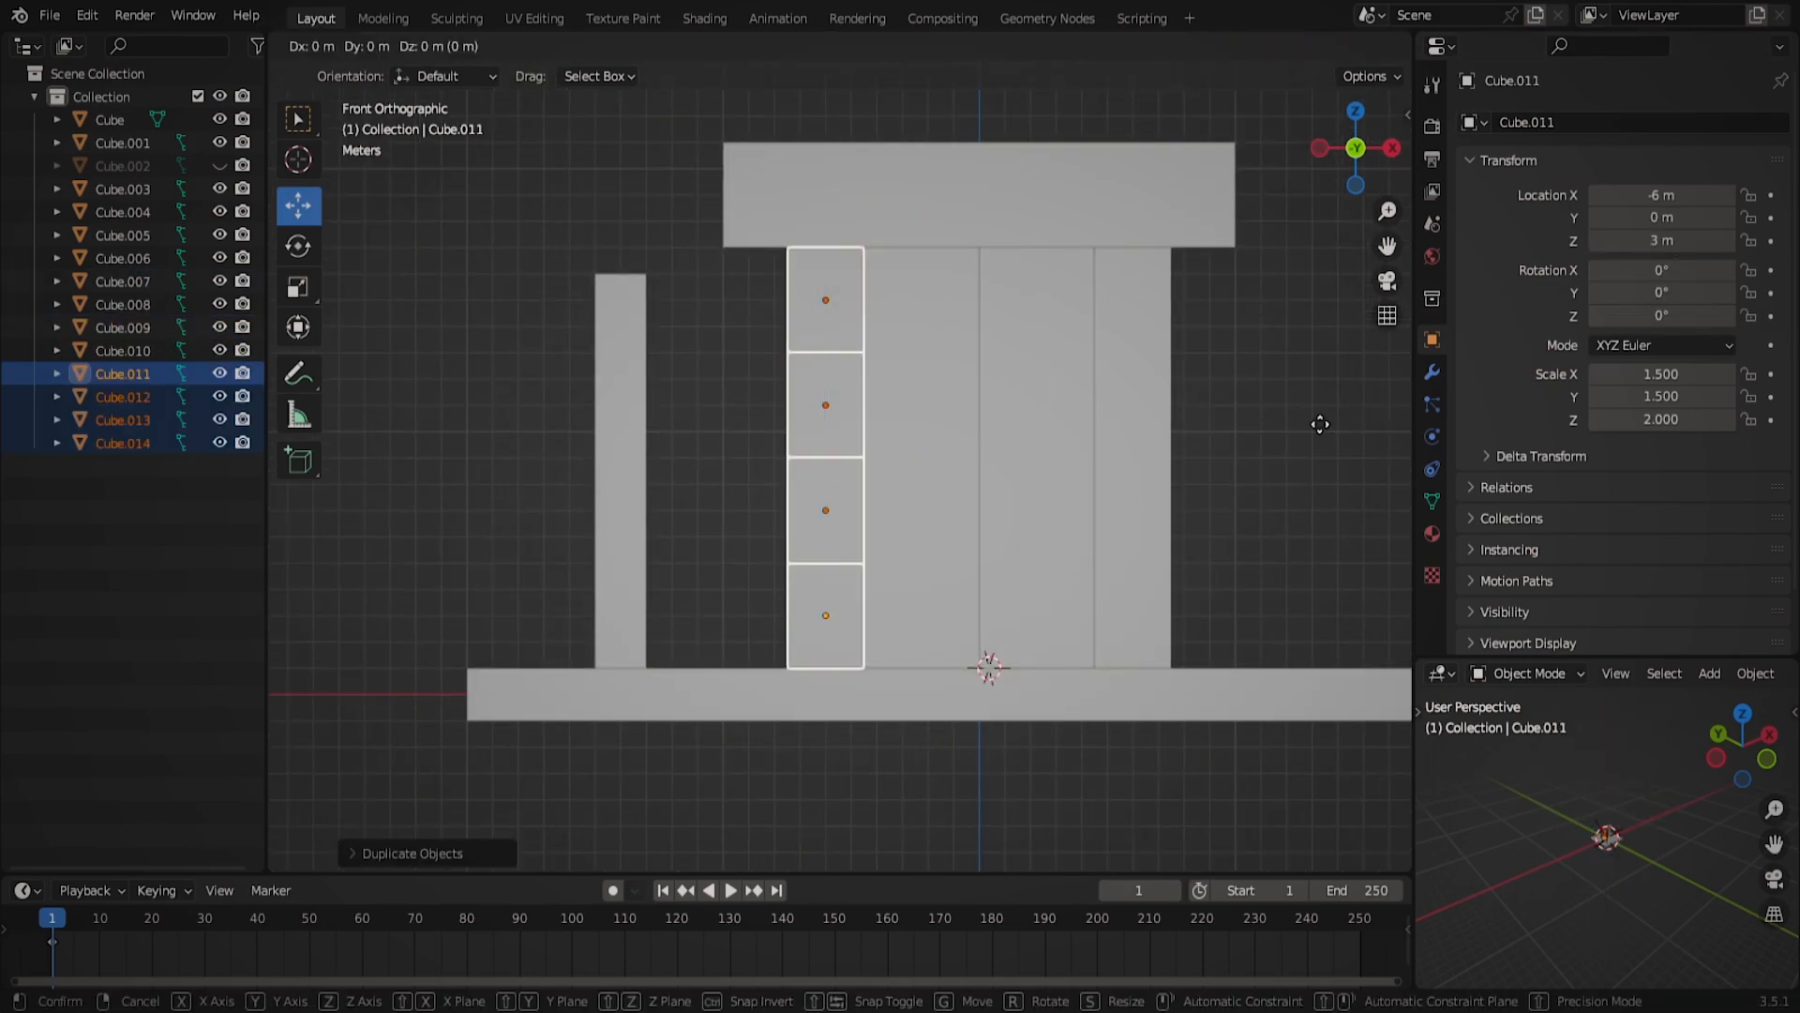
middle_click_drag(1318, 419, 1320, 486)
key("shift+d")
key("x")
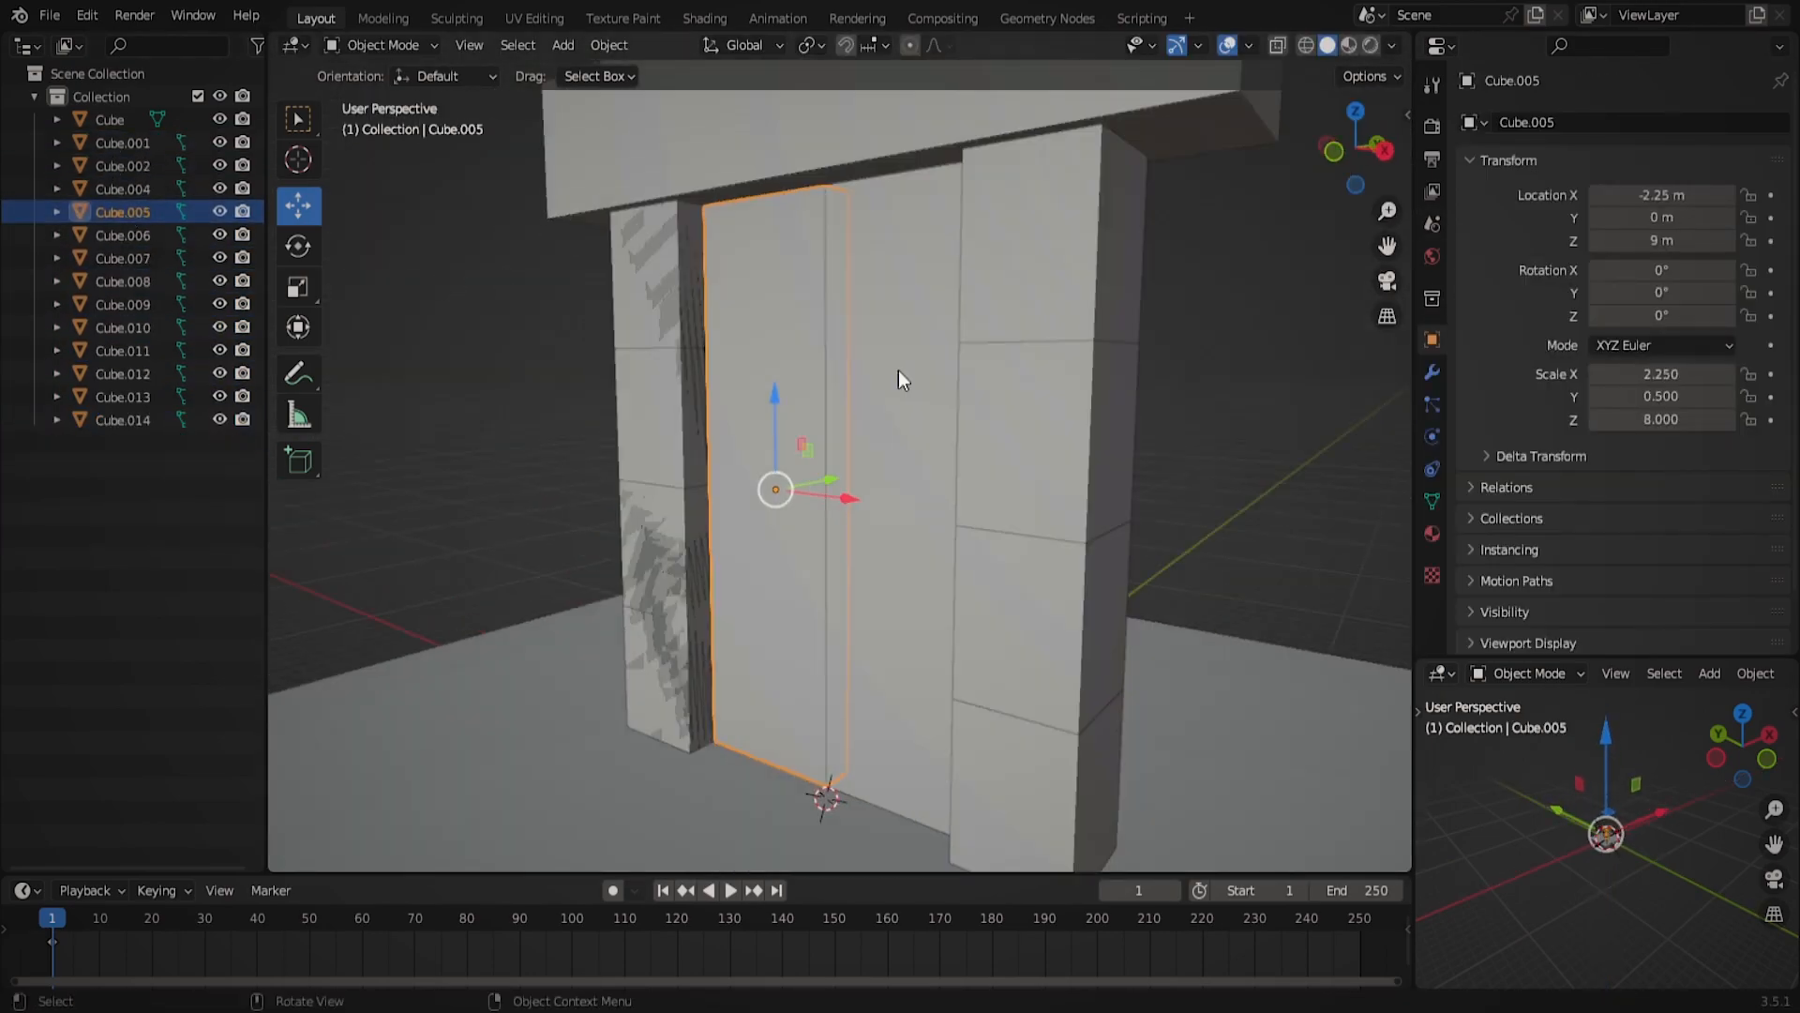
Open the list of available modifiers for the bottom stone block beside the door.
left_click(1424, 377)
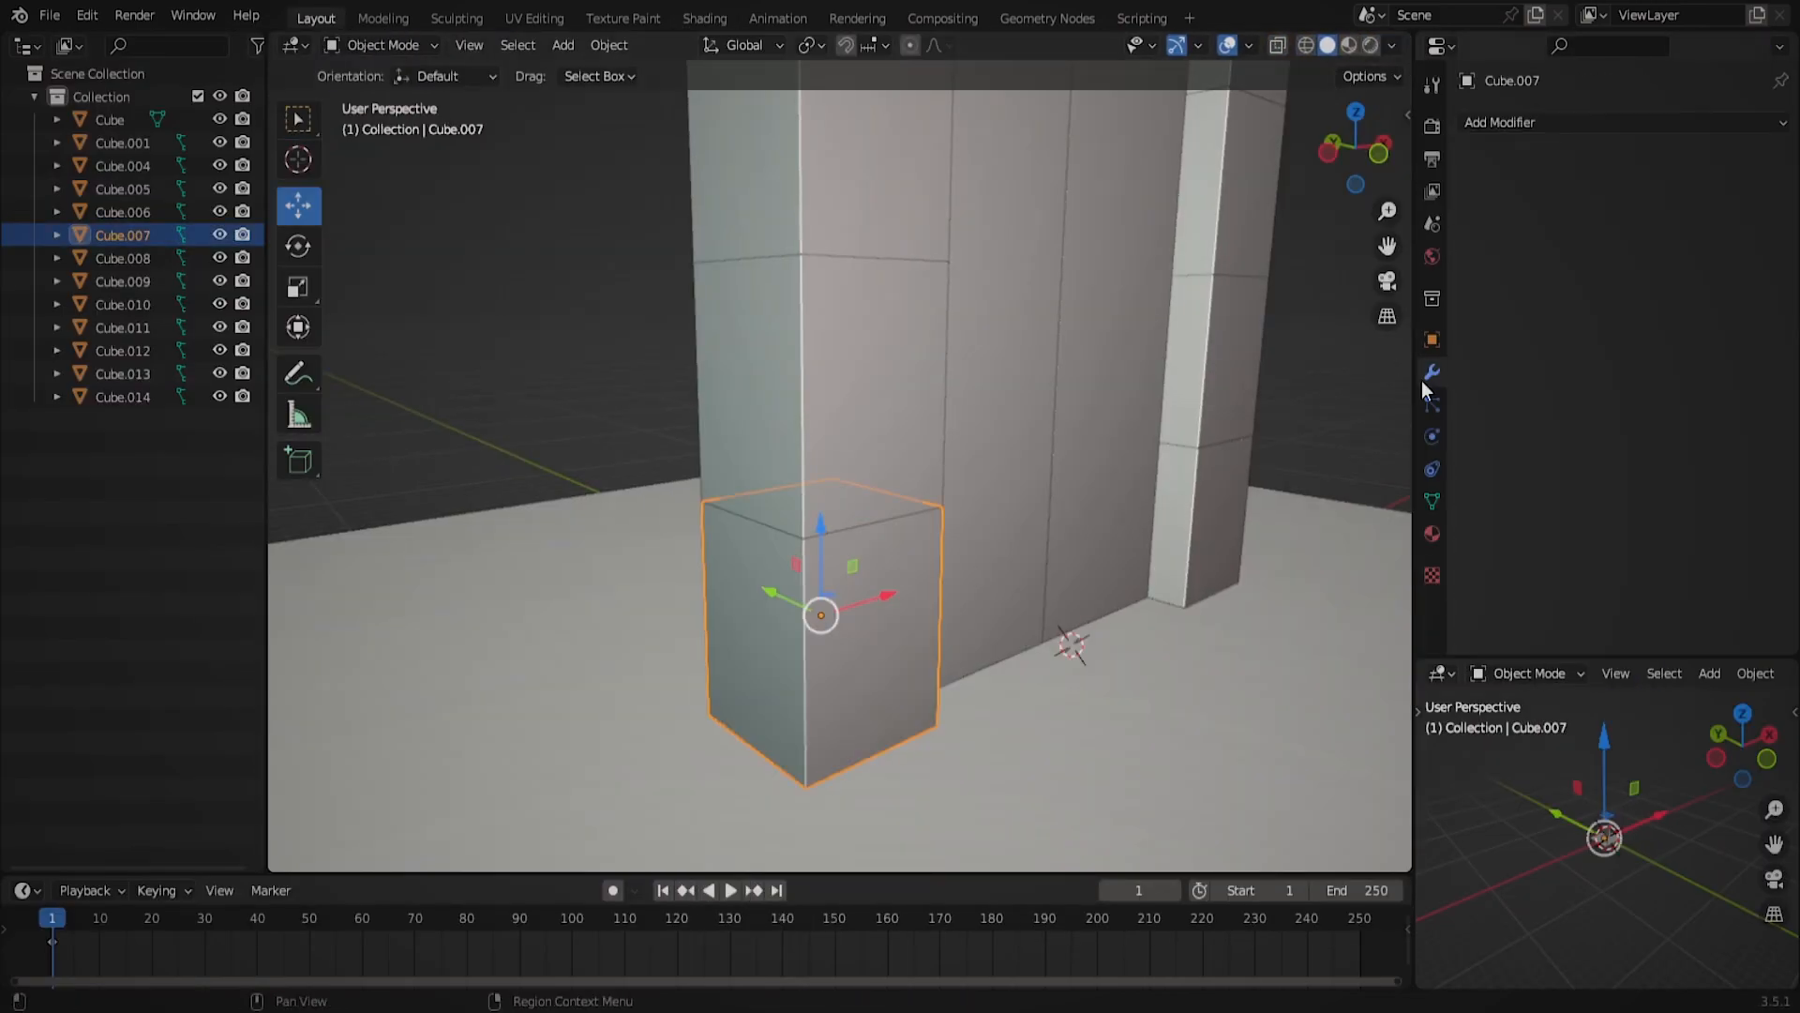
left_click(1500, 122)
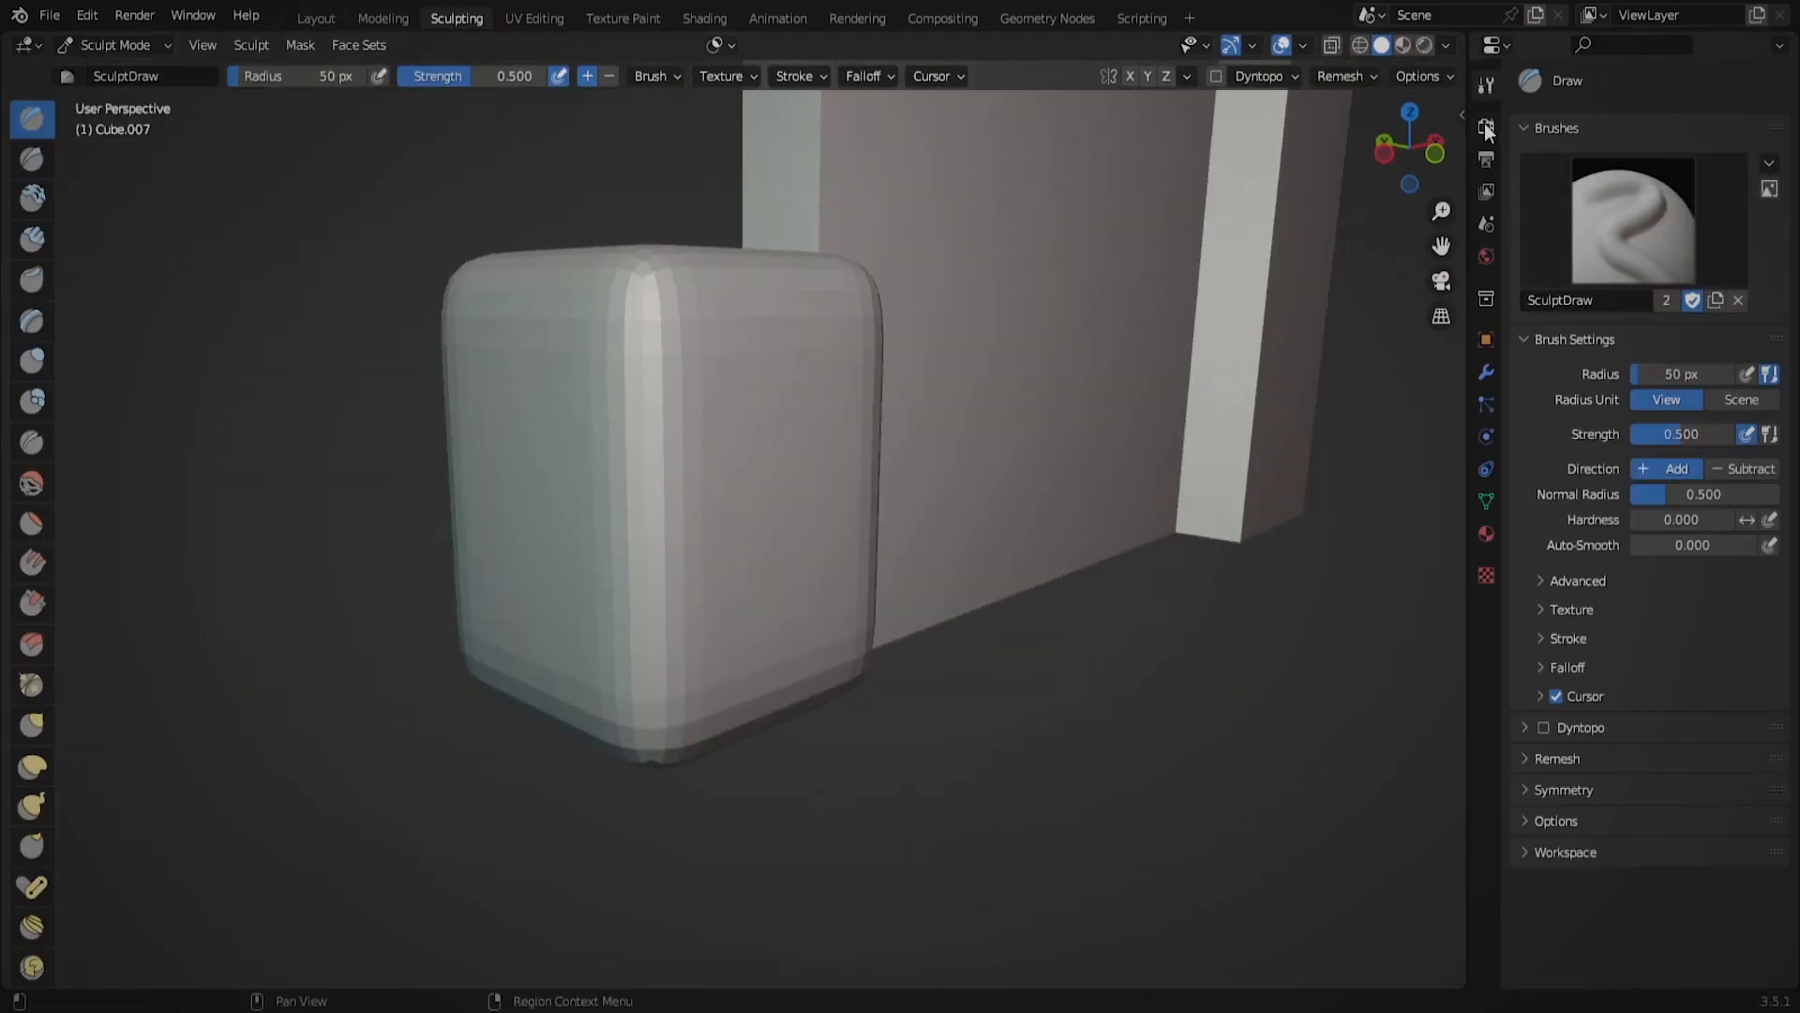
Try carving a long vertical groove down the tall pillar's face with the A| Orb_Line_Small brush.
left_click(1594, 290)
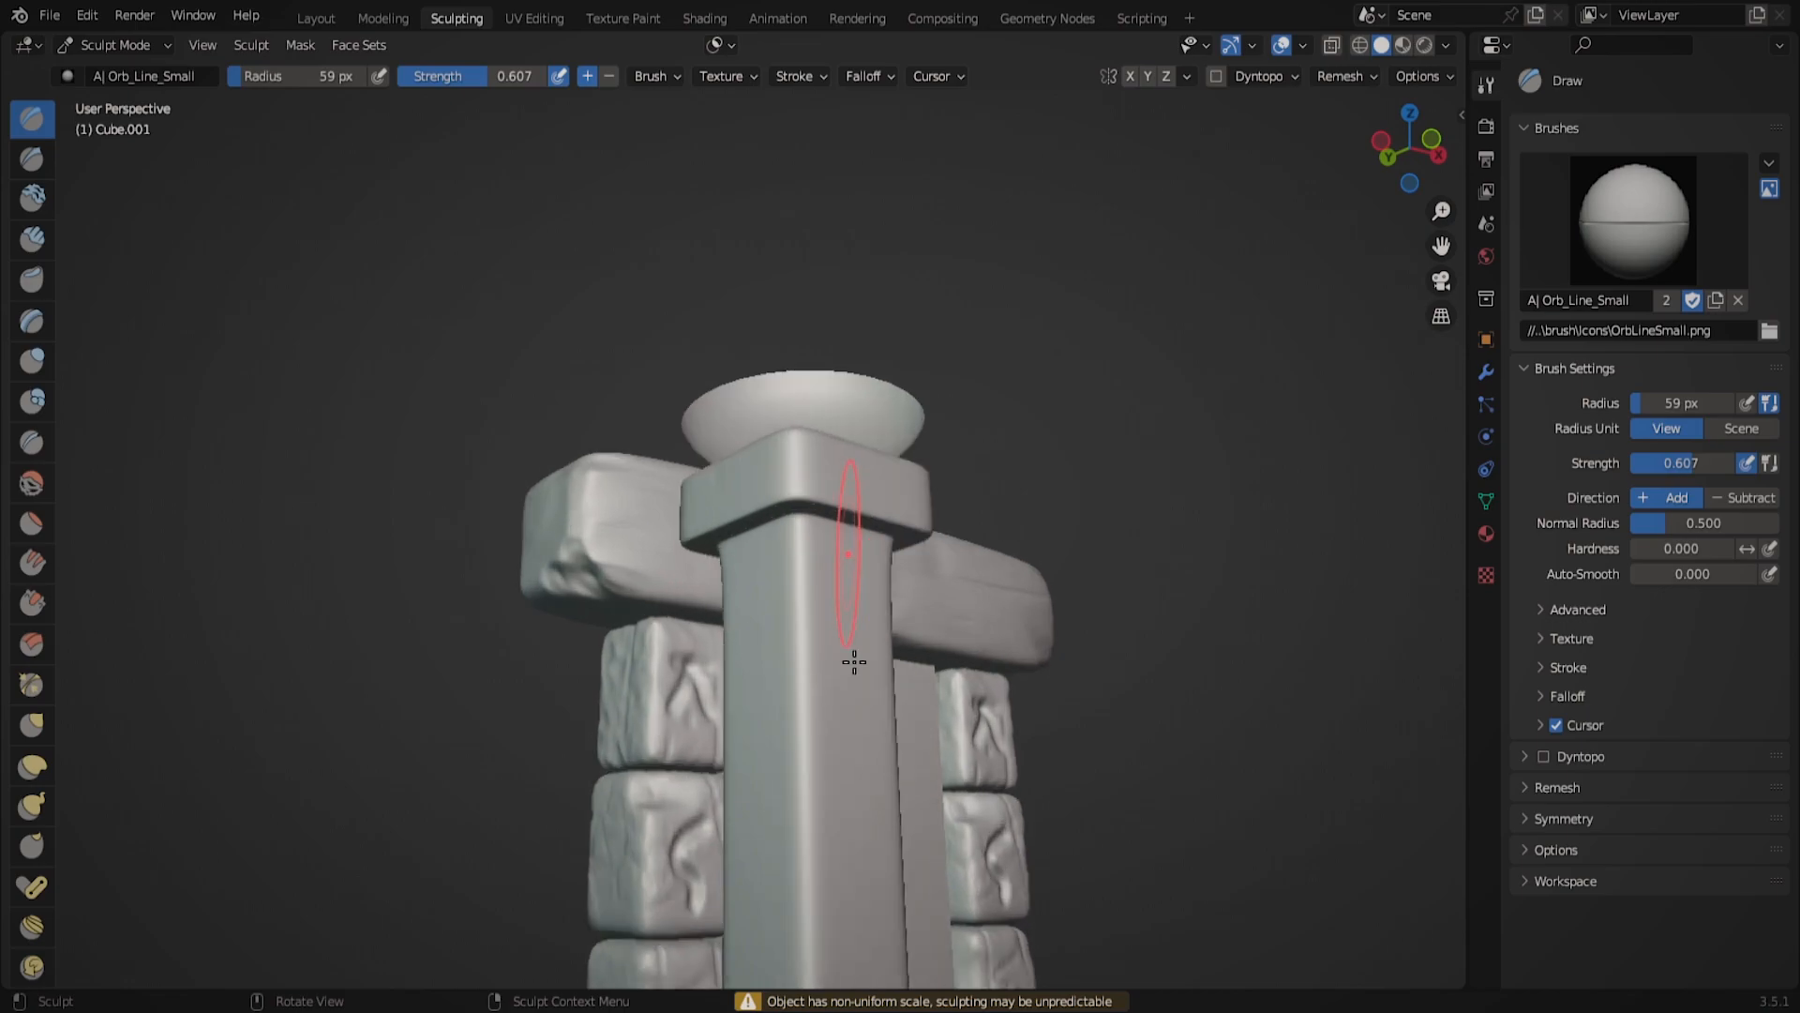
middle_click_drag(836, 494, 826, 405, "shift")
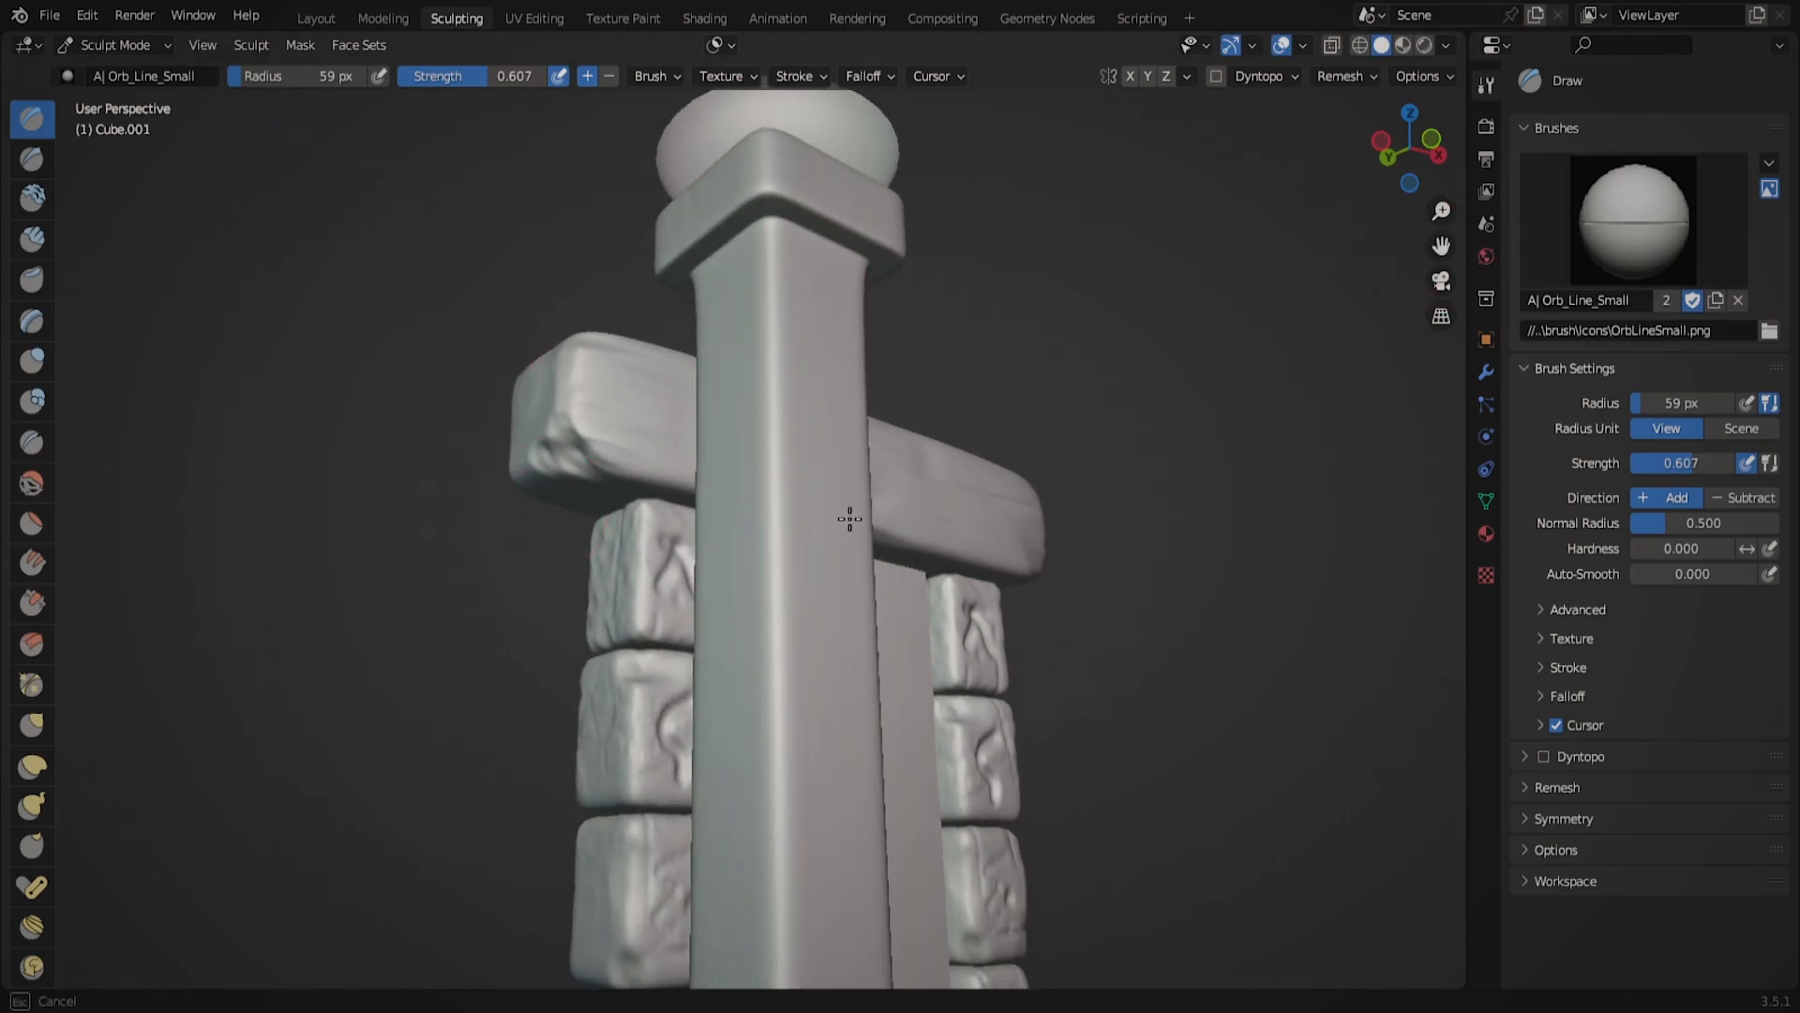
middle_click_drag(984, 486, 938, 559)
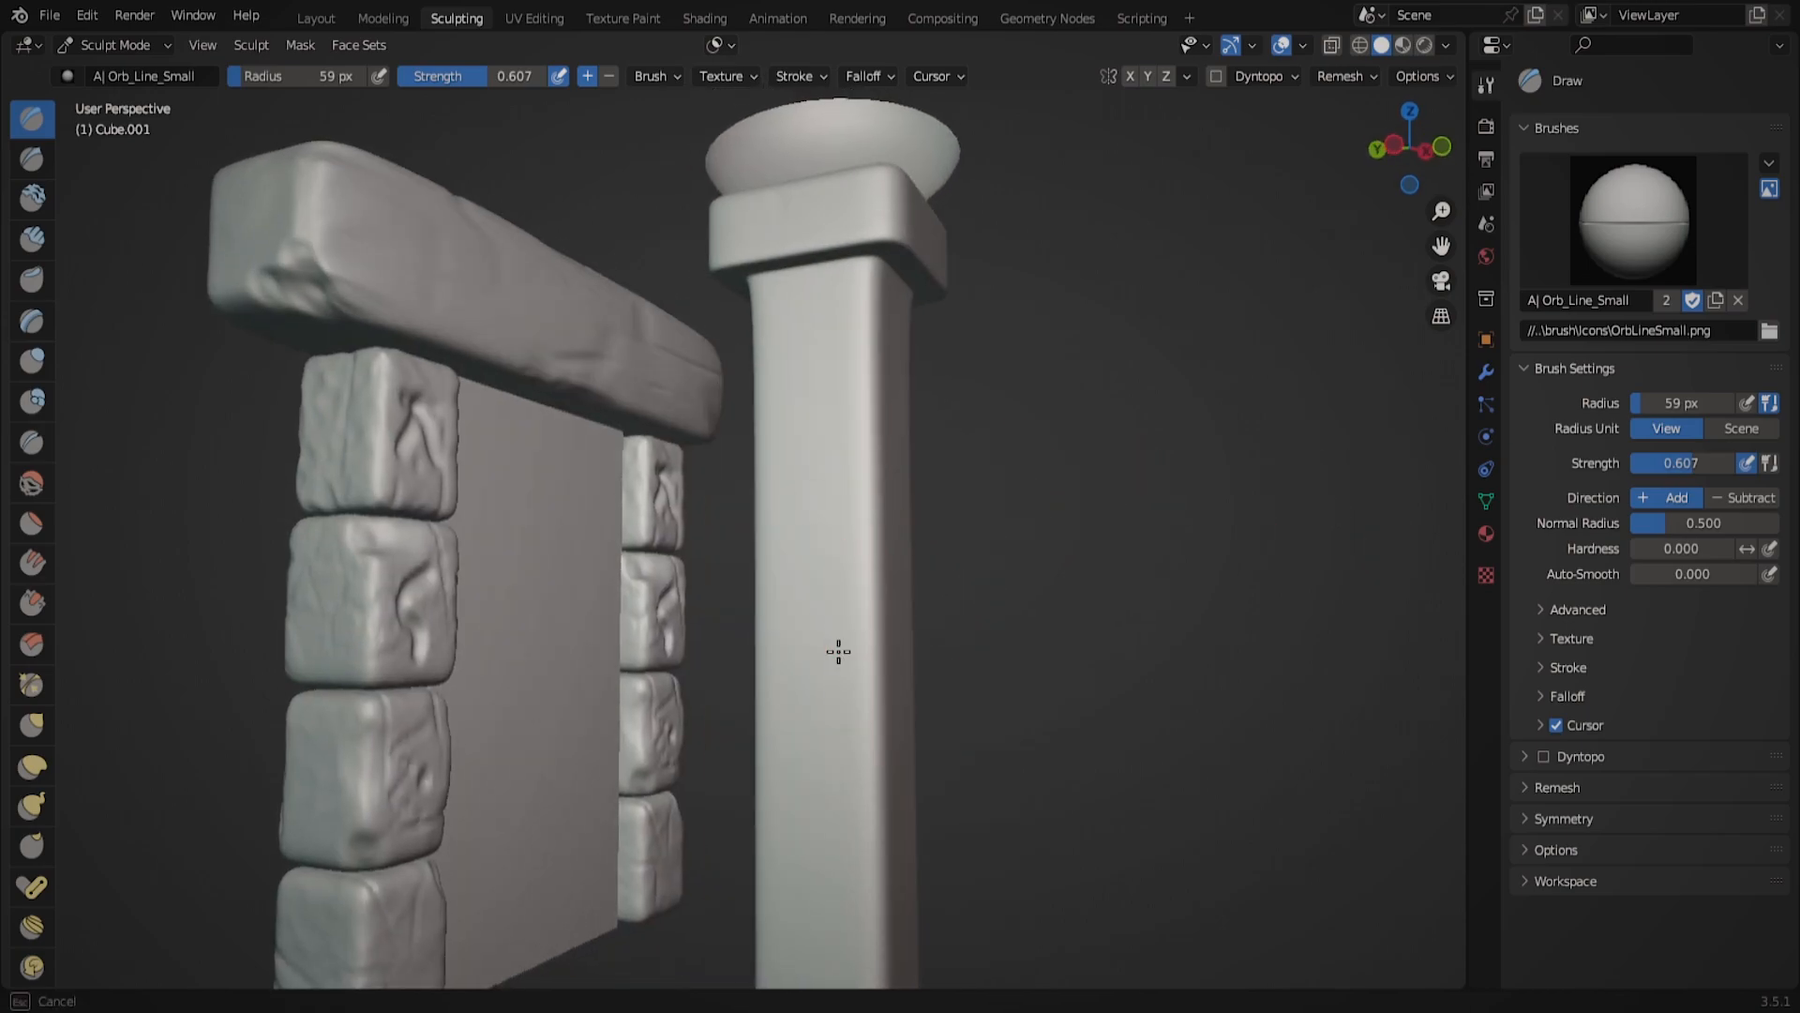
left_click_drag(768, 985, 898, 1003)
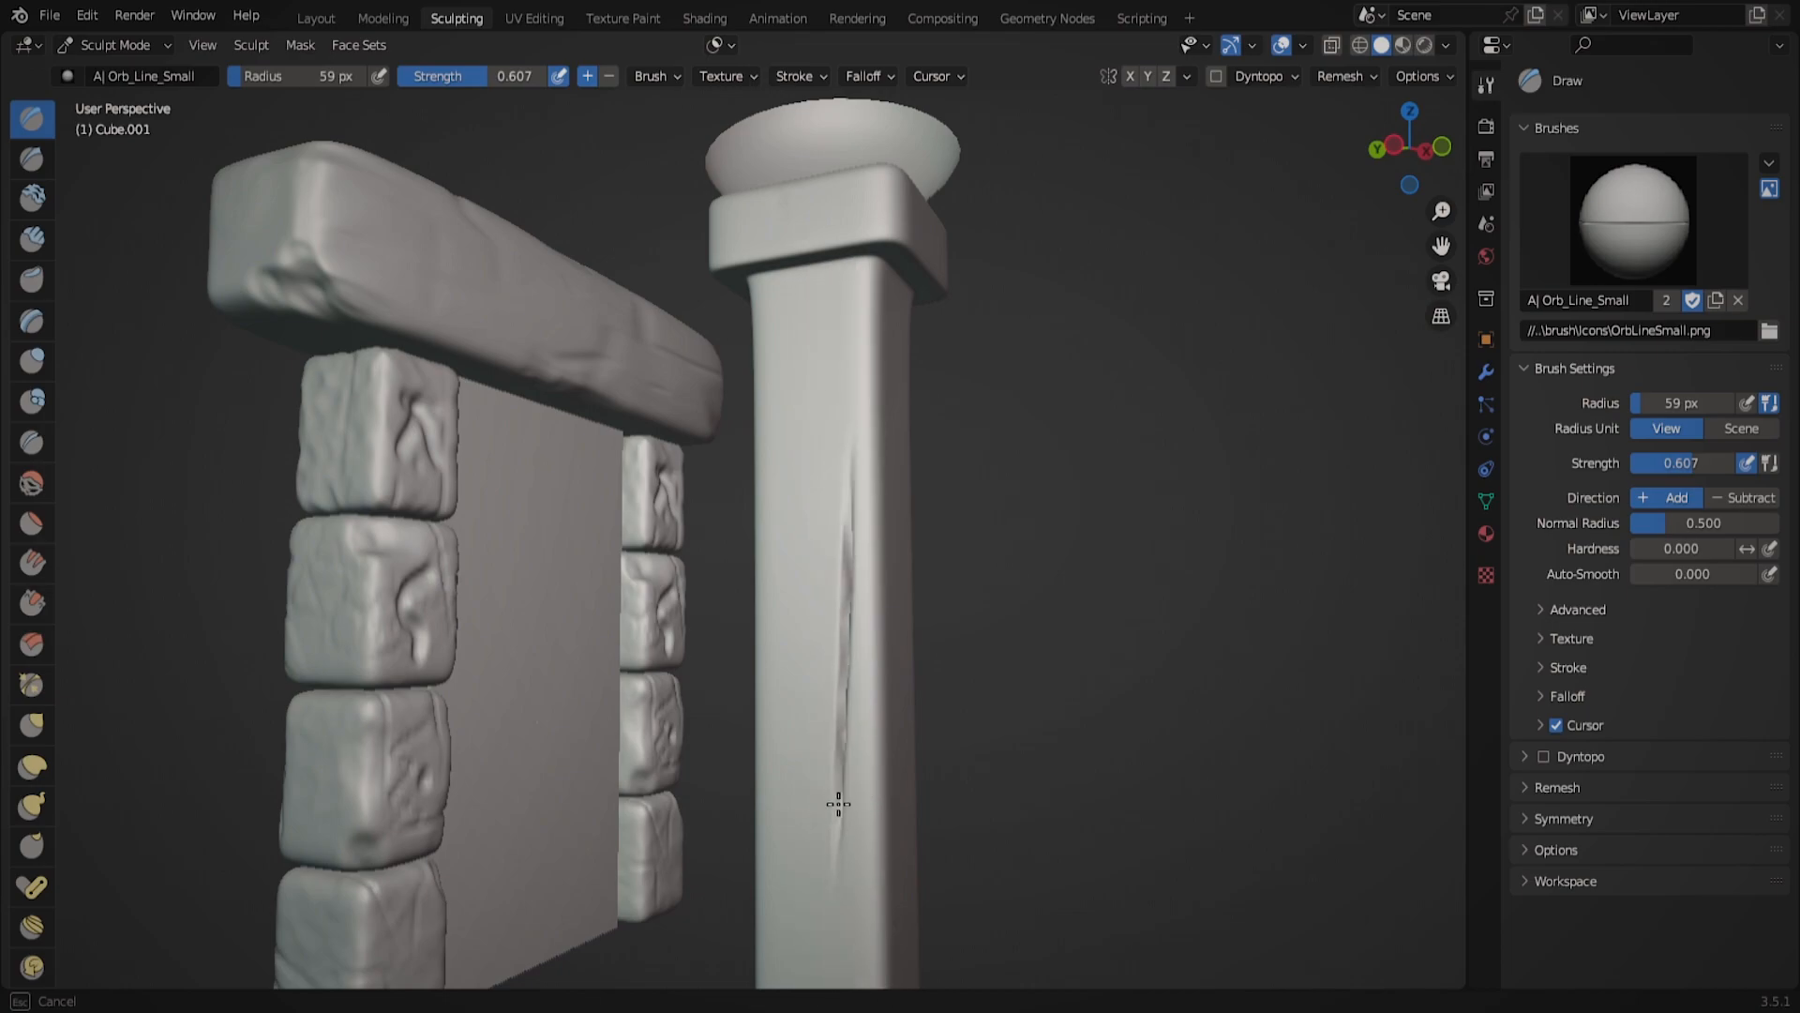
Switch the sculpting brush for the pillar to 1 Clay Draw IK.
middle_click_drag(938, 777, 825, 697)
scroll(923, 591, "up", 4)
scroll(951, 635, "down", 3)
left_click(1677, 238)
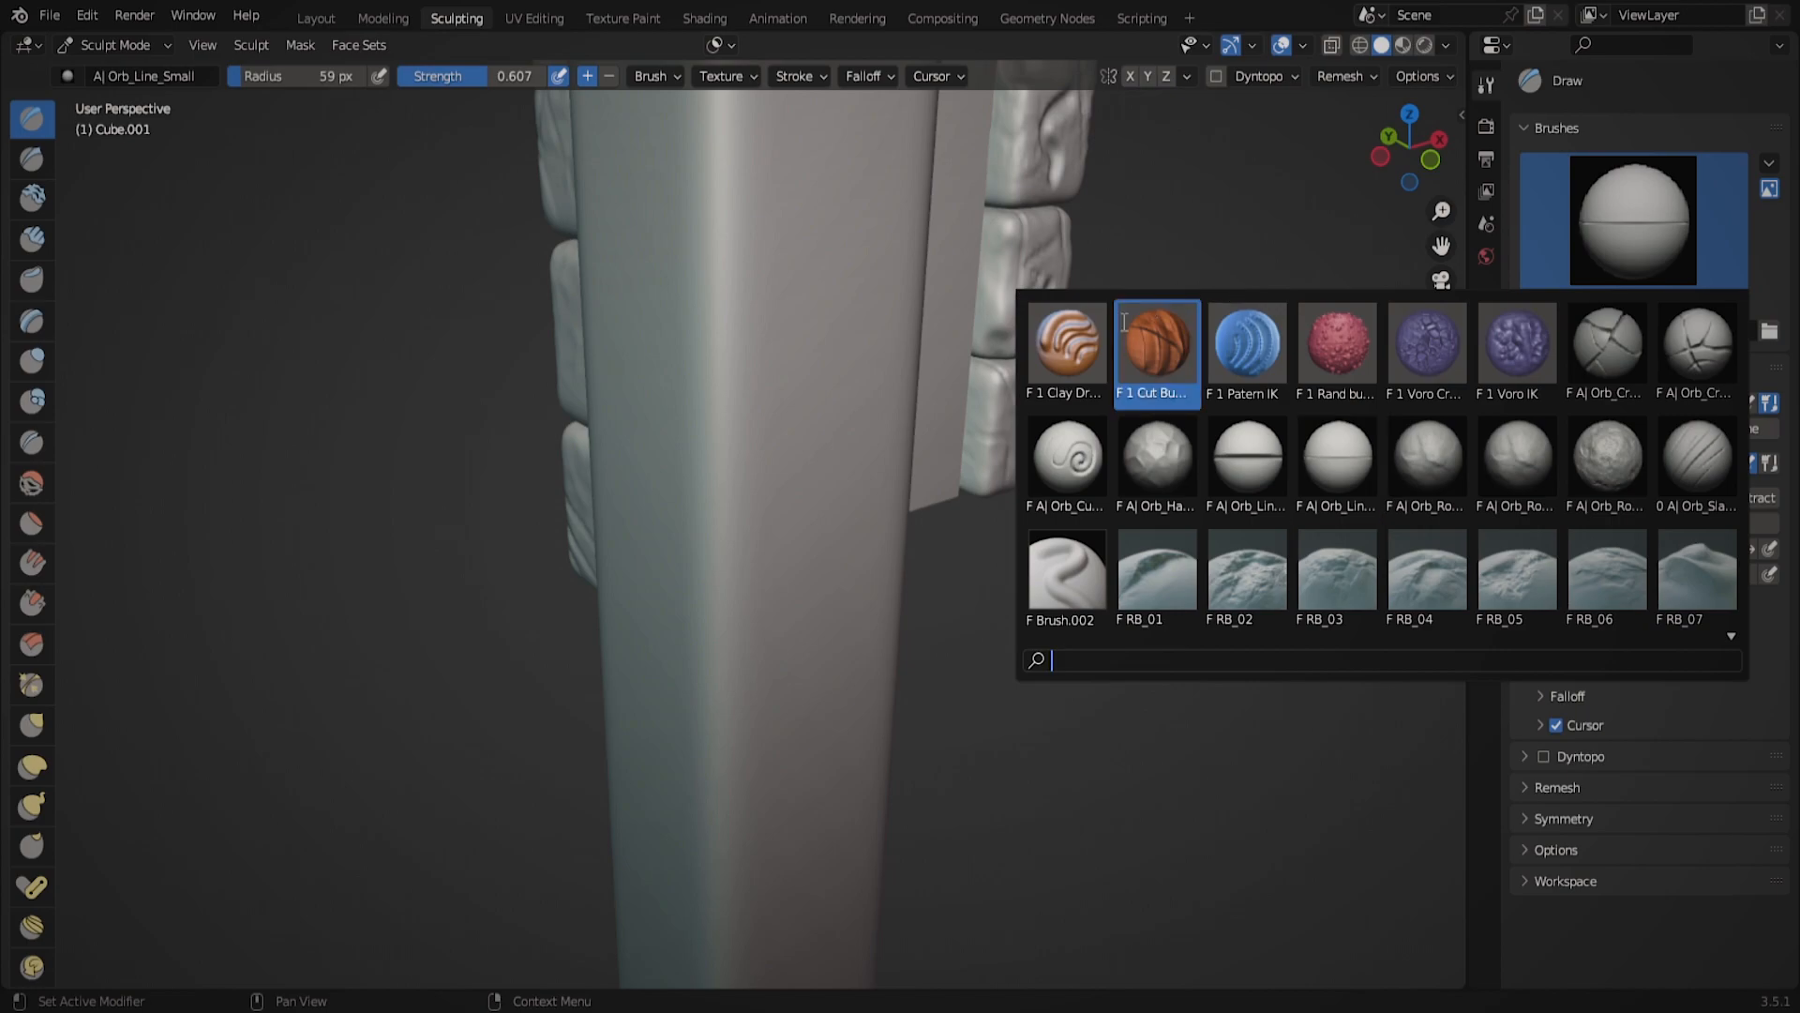
left_click(1084, 347)
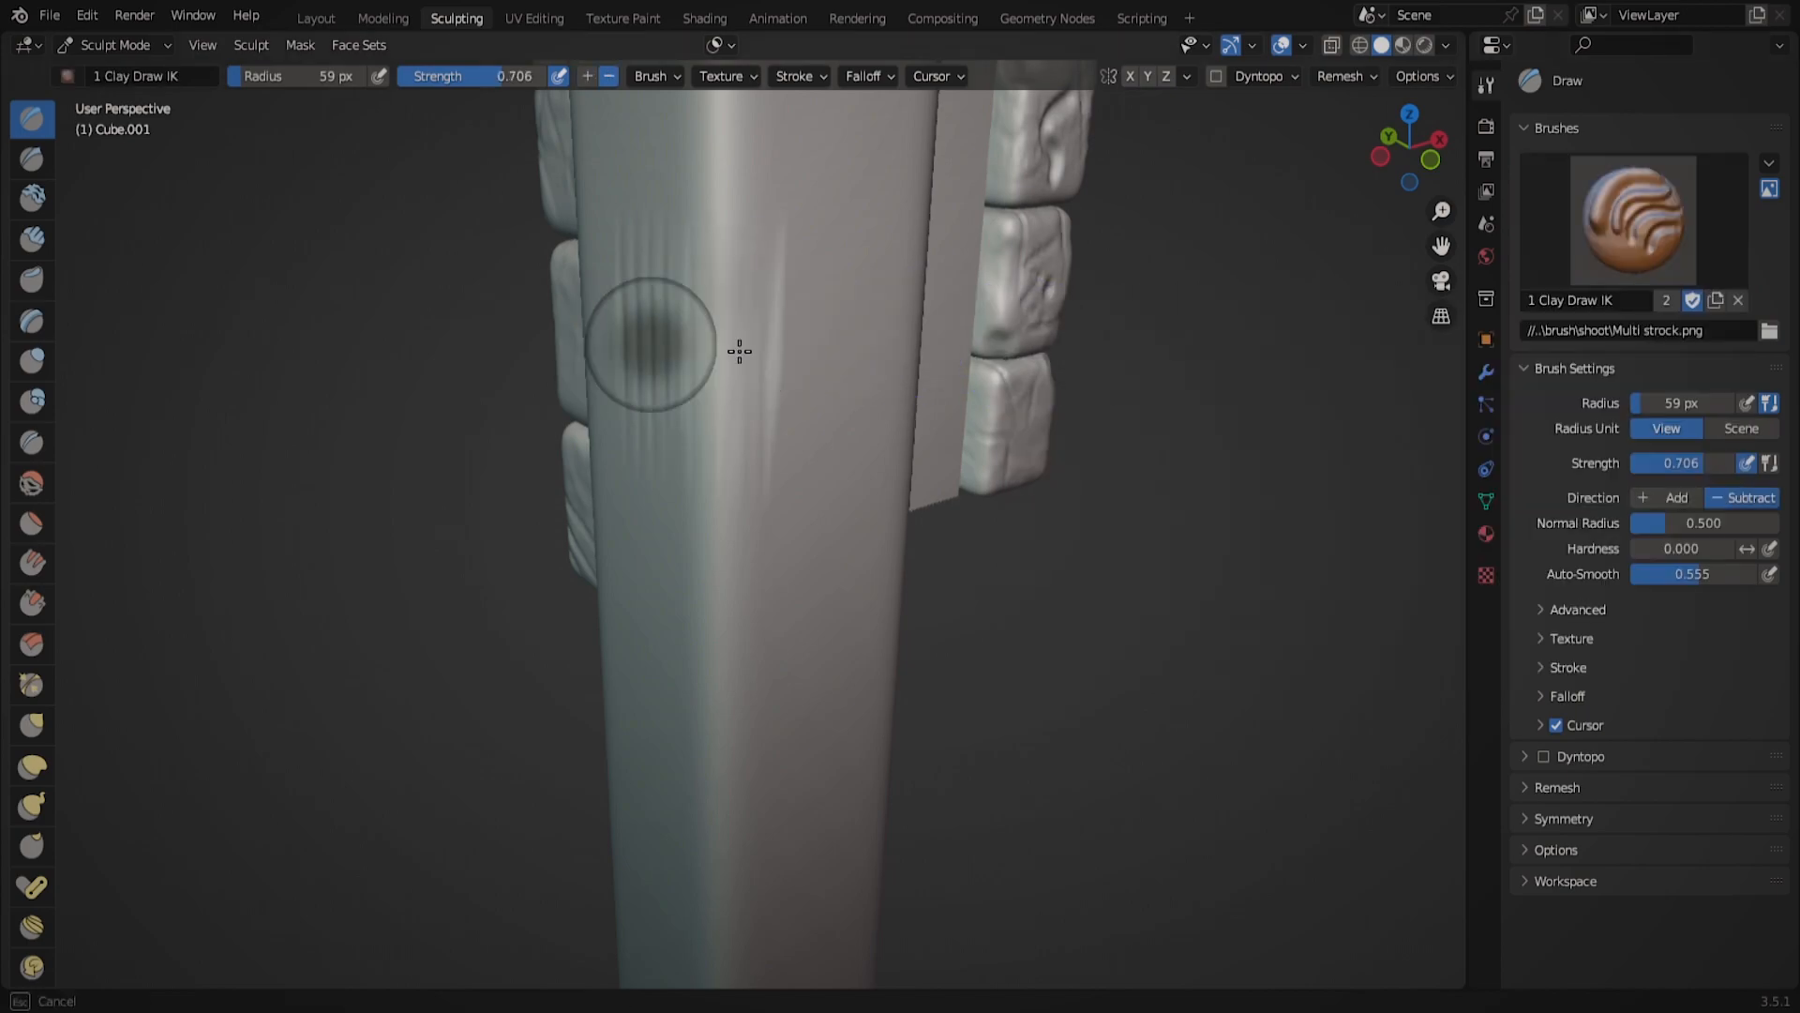
Examine the pillar's mesh density in Edit Mode.
middle_click_drag(1050, 407, 1004, 442)
key("Tab")
scroll(1010, 447, "down", 5)
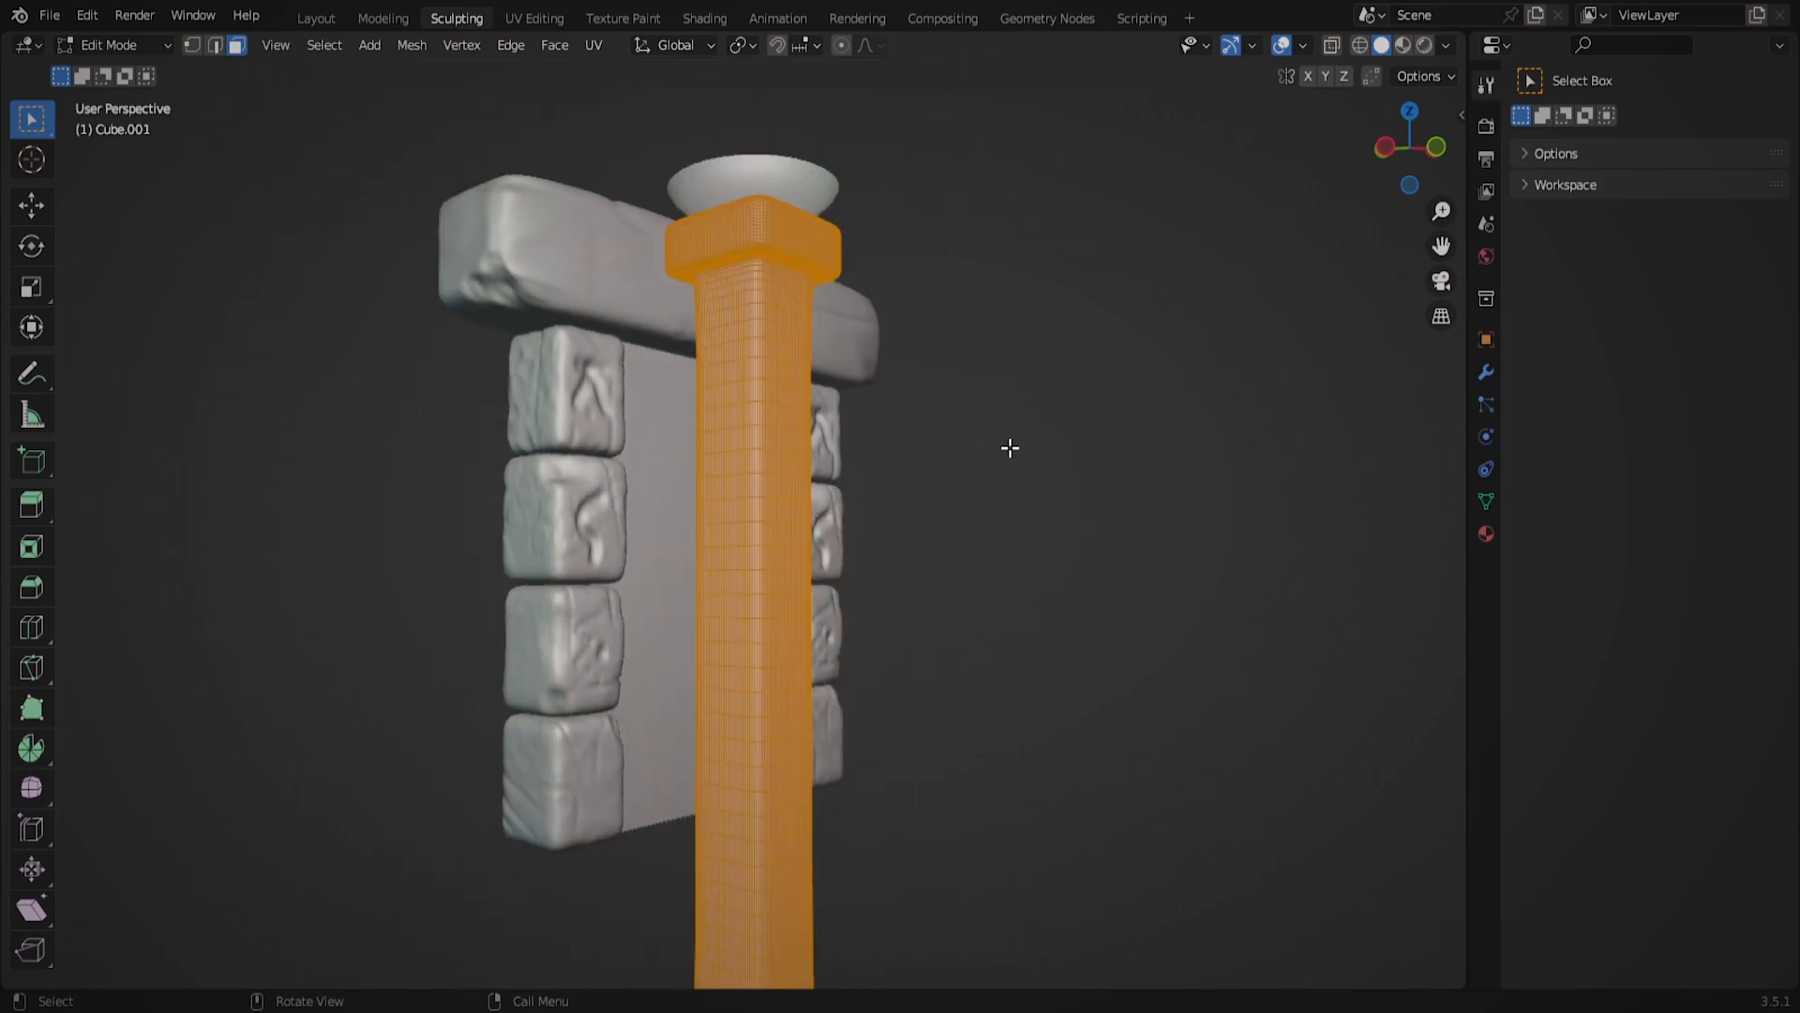
scroll(864, 362, "up", 5)
middle_click_drag(863, 362, 964, 431)
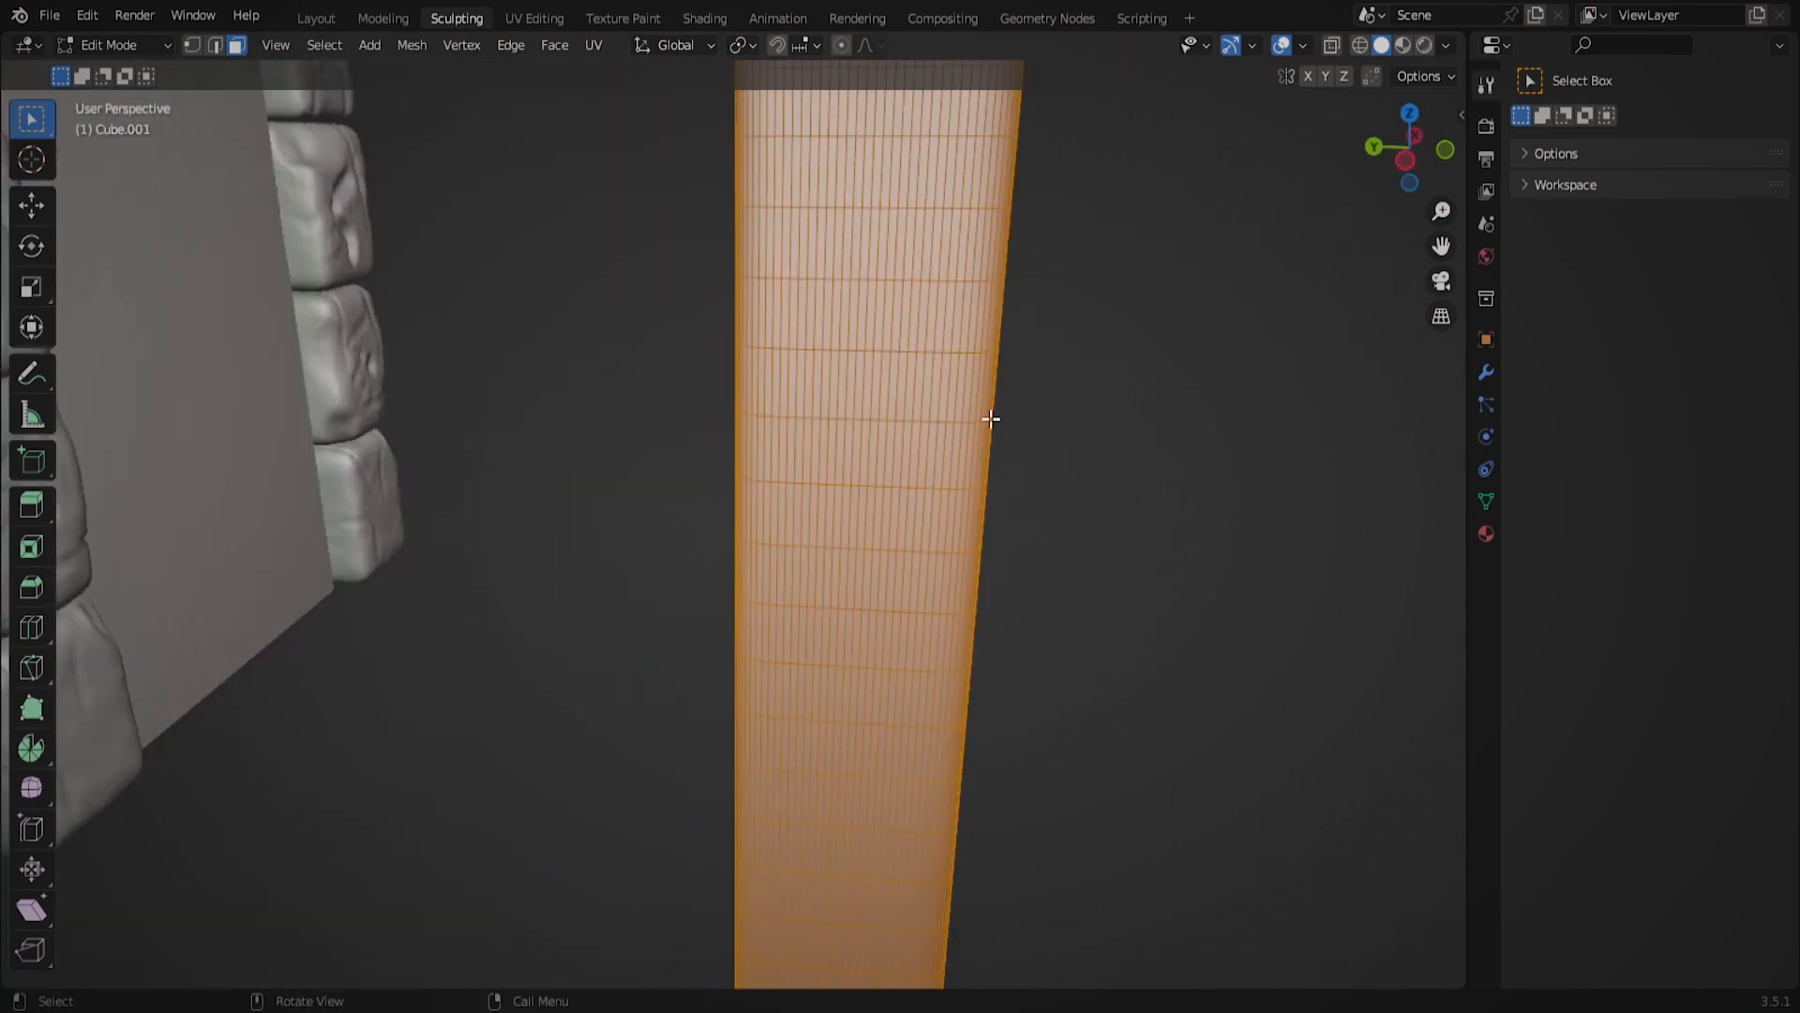
scroll(991, 419, "down", 5)
key("Tab")
scroll(797, 448, "up", 5)
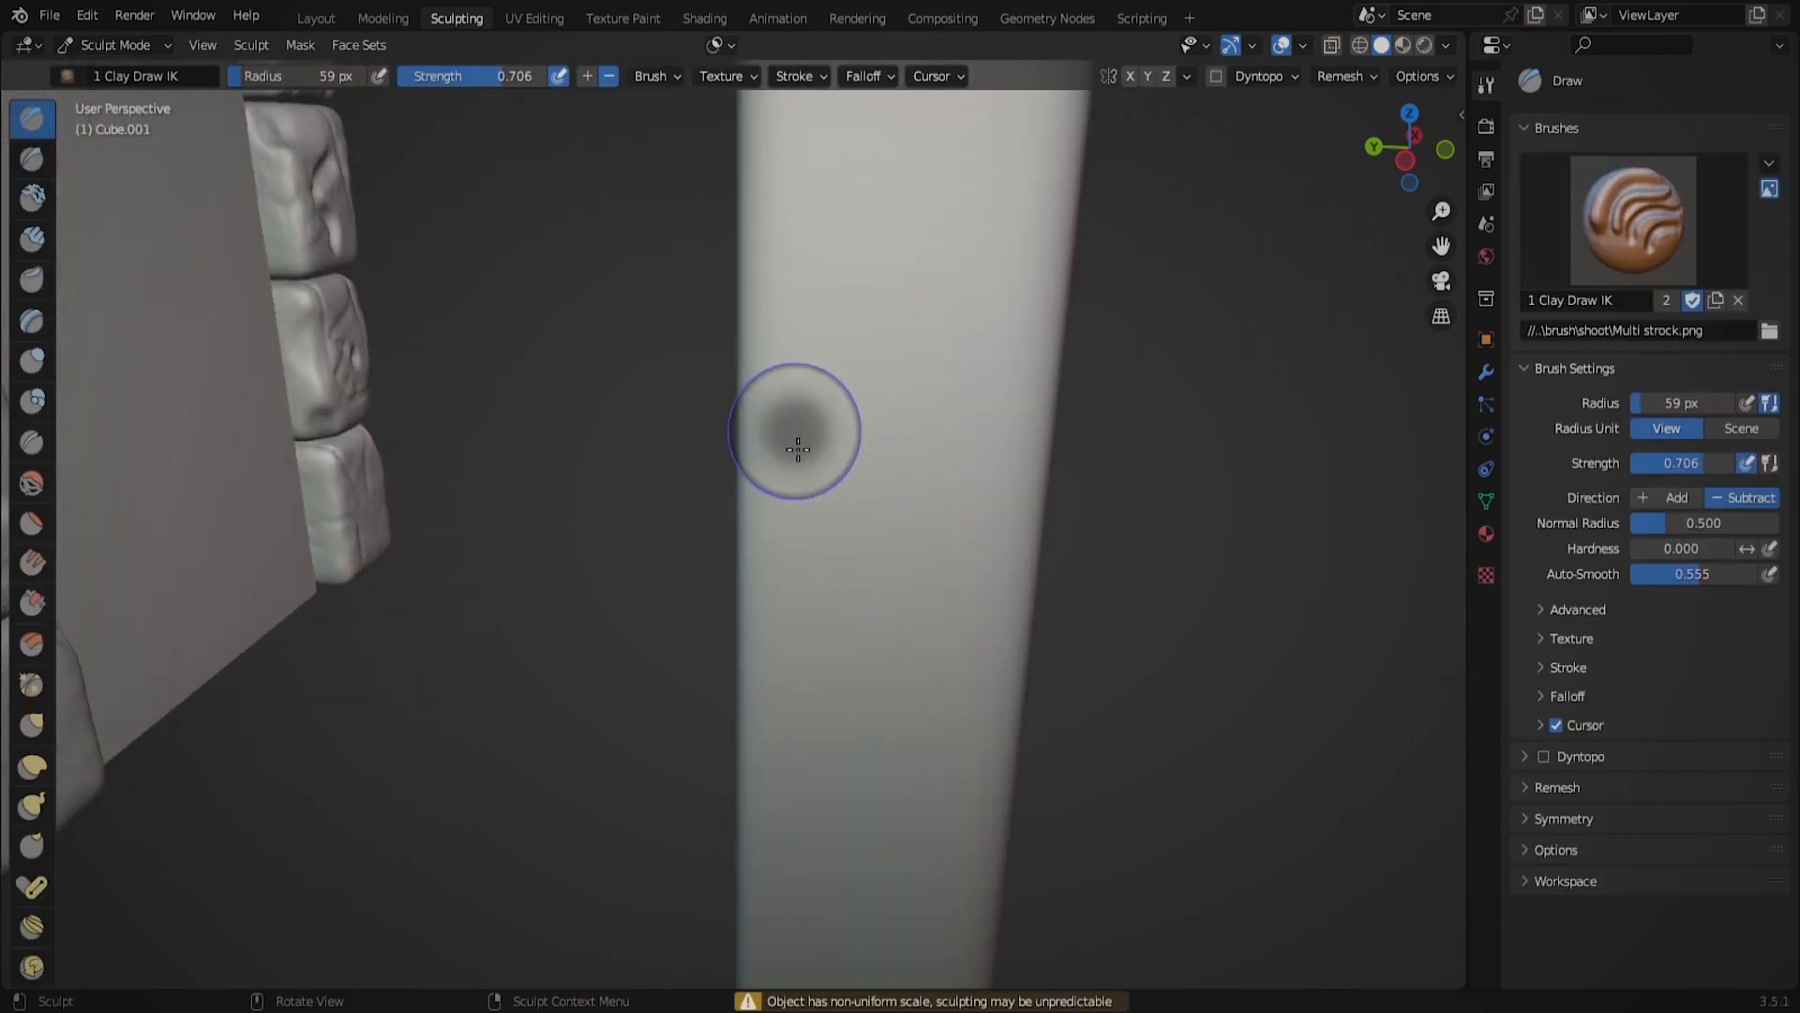
Sculpt rough wear down the pillar's faces with the 1 Clay Draw IK brush, enlarging its radius to 131 px.
middle_click_drag(860, 543, 971, 535)
left_click_drag(869, 614, 863, 755)
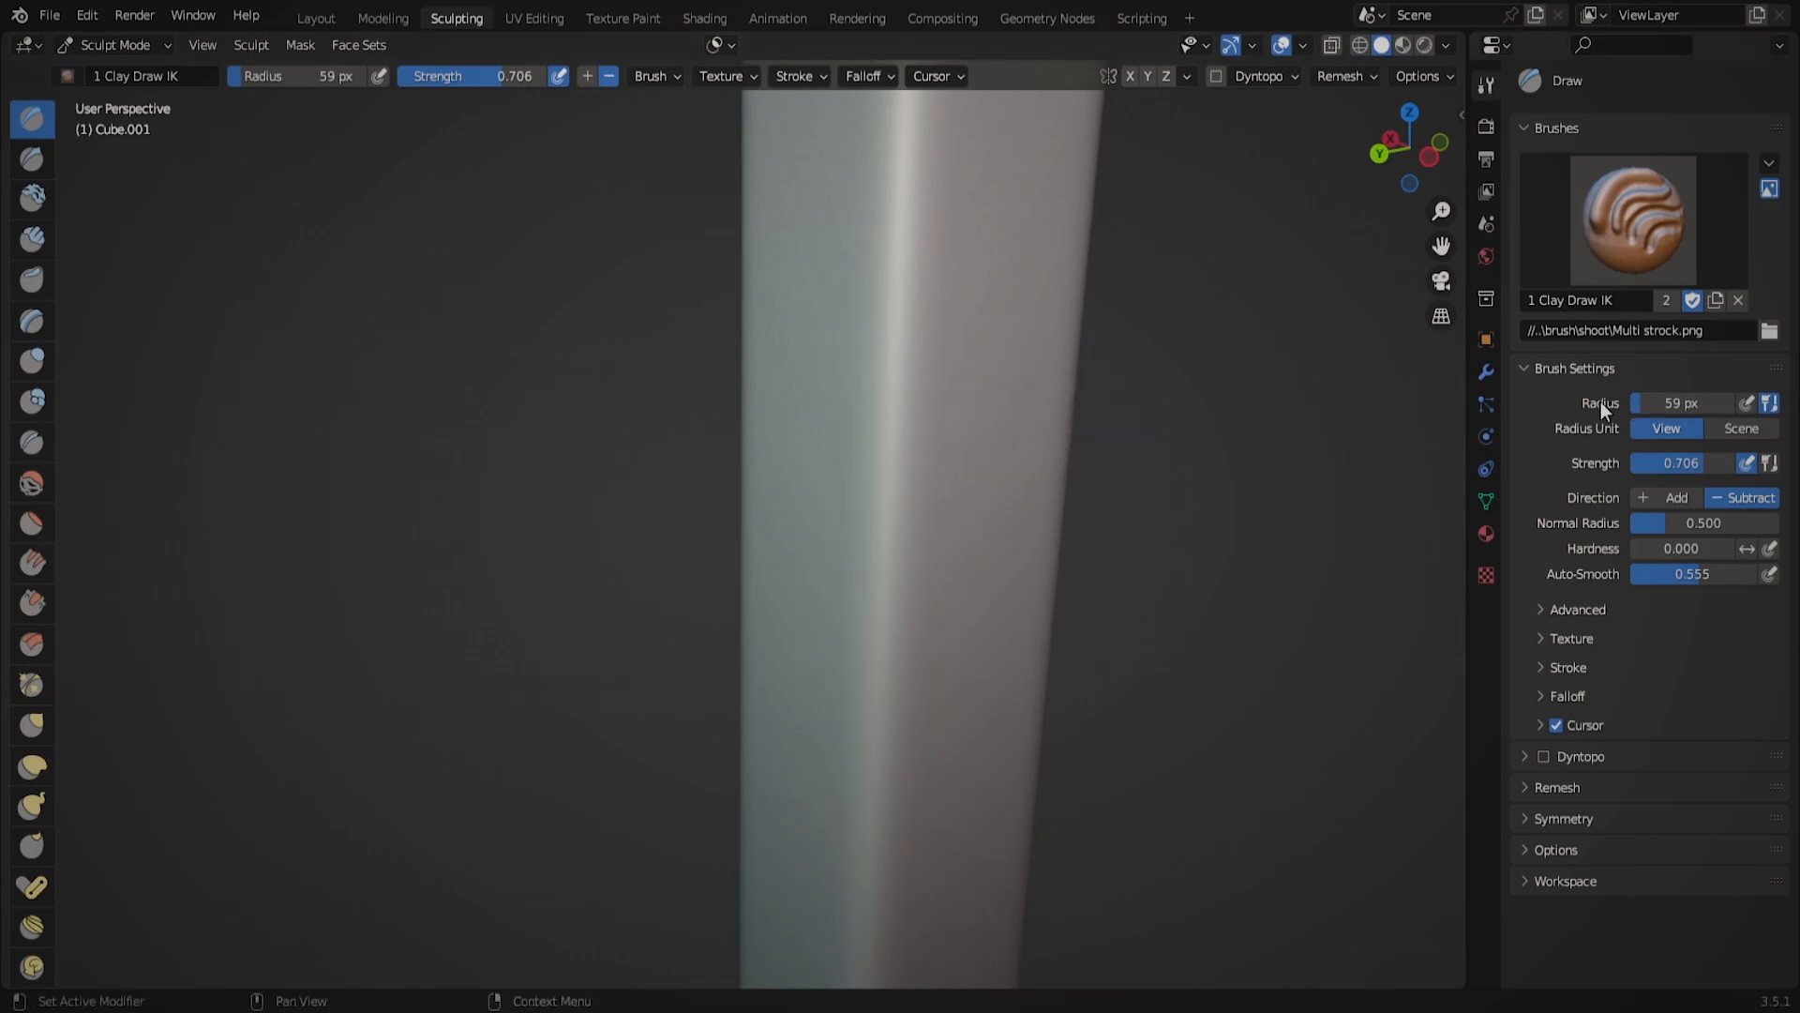
right_click(832, 277)
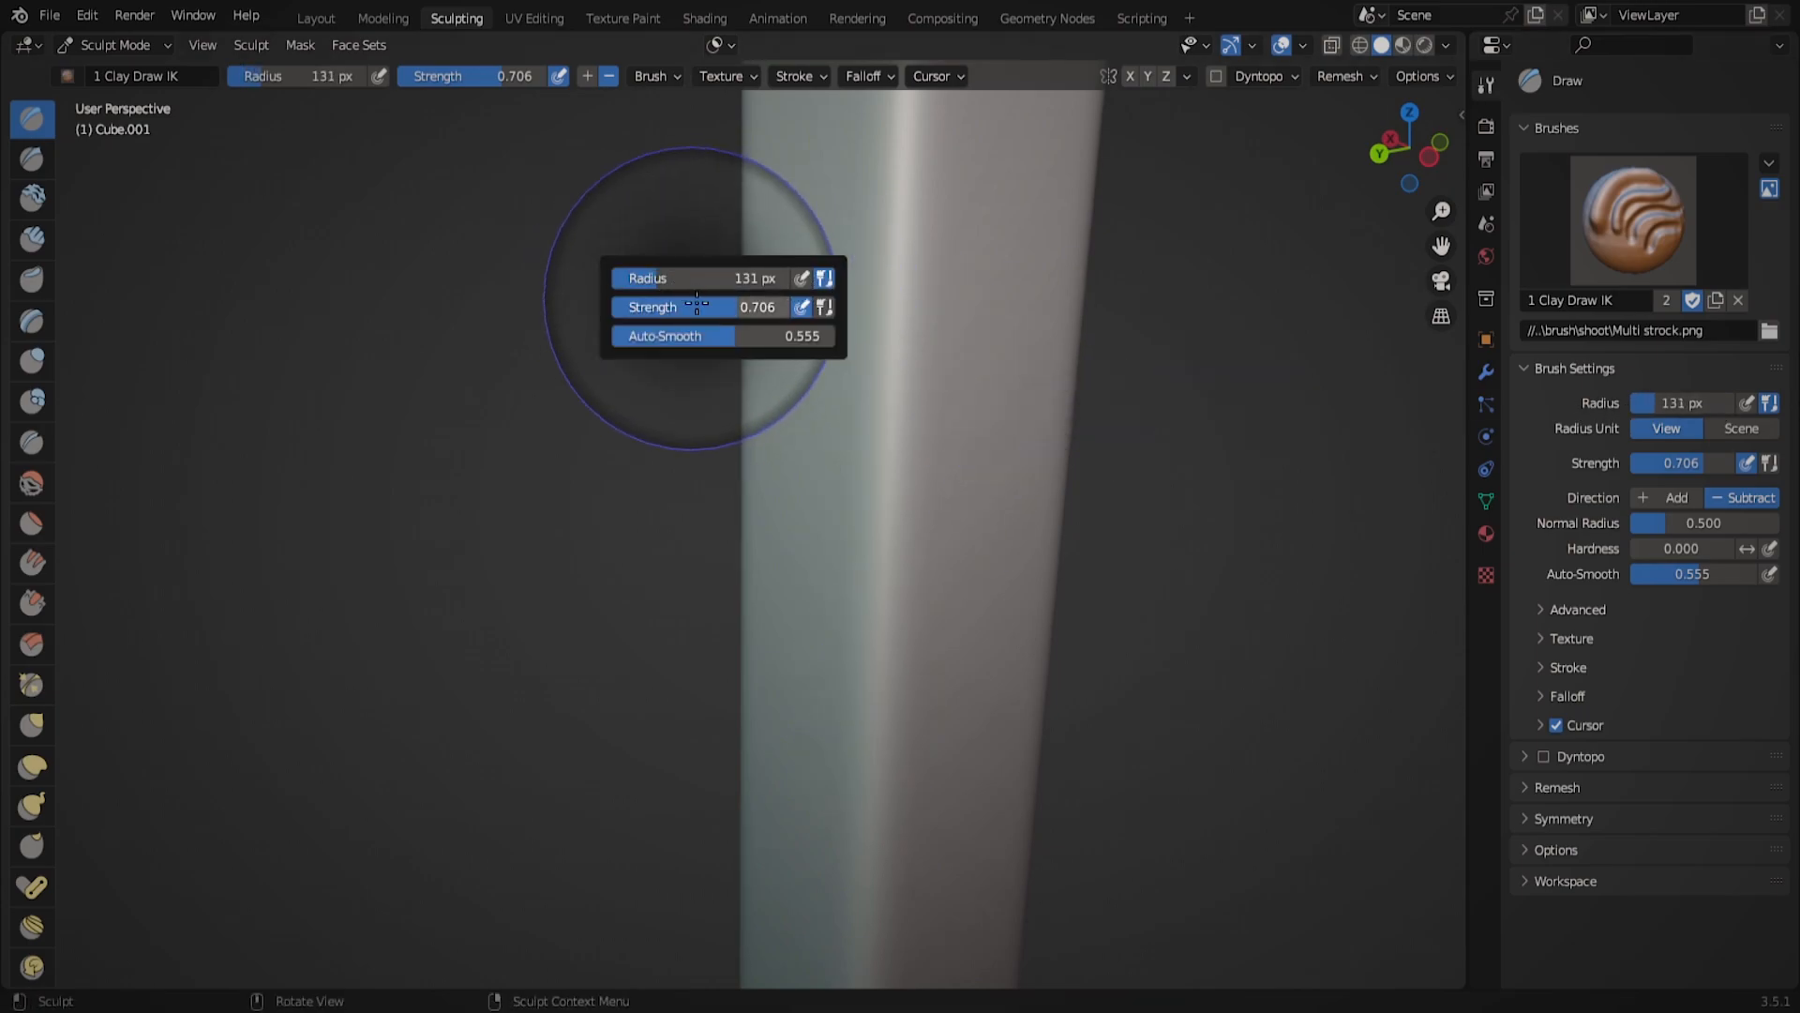
left_click_drag(911, 222, 868, 630)
scroll(963, 403, "down", 2)
middle_click_drag(963, 404, 1178, 382)
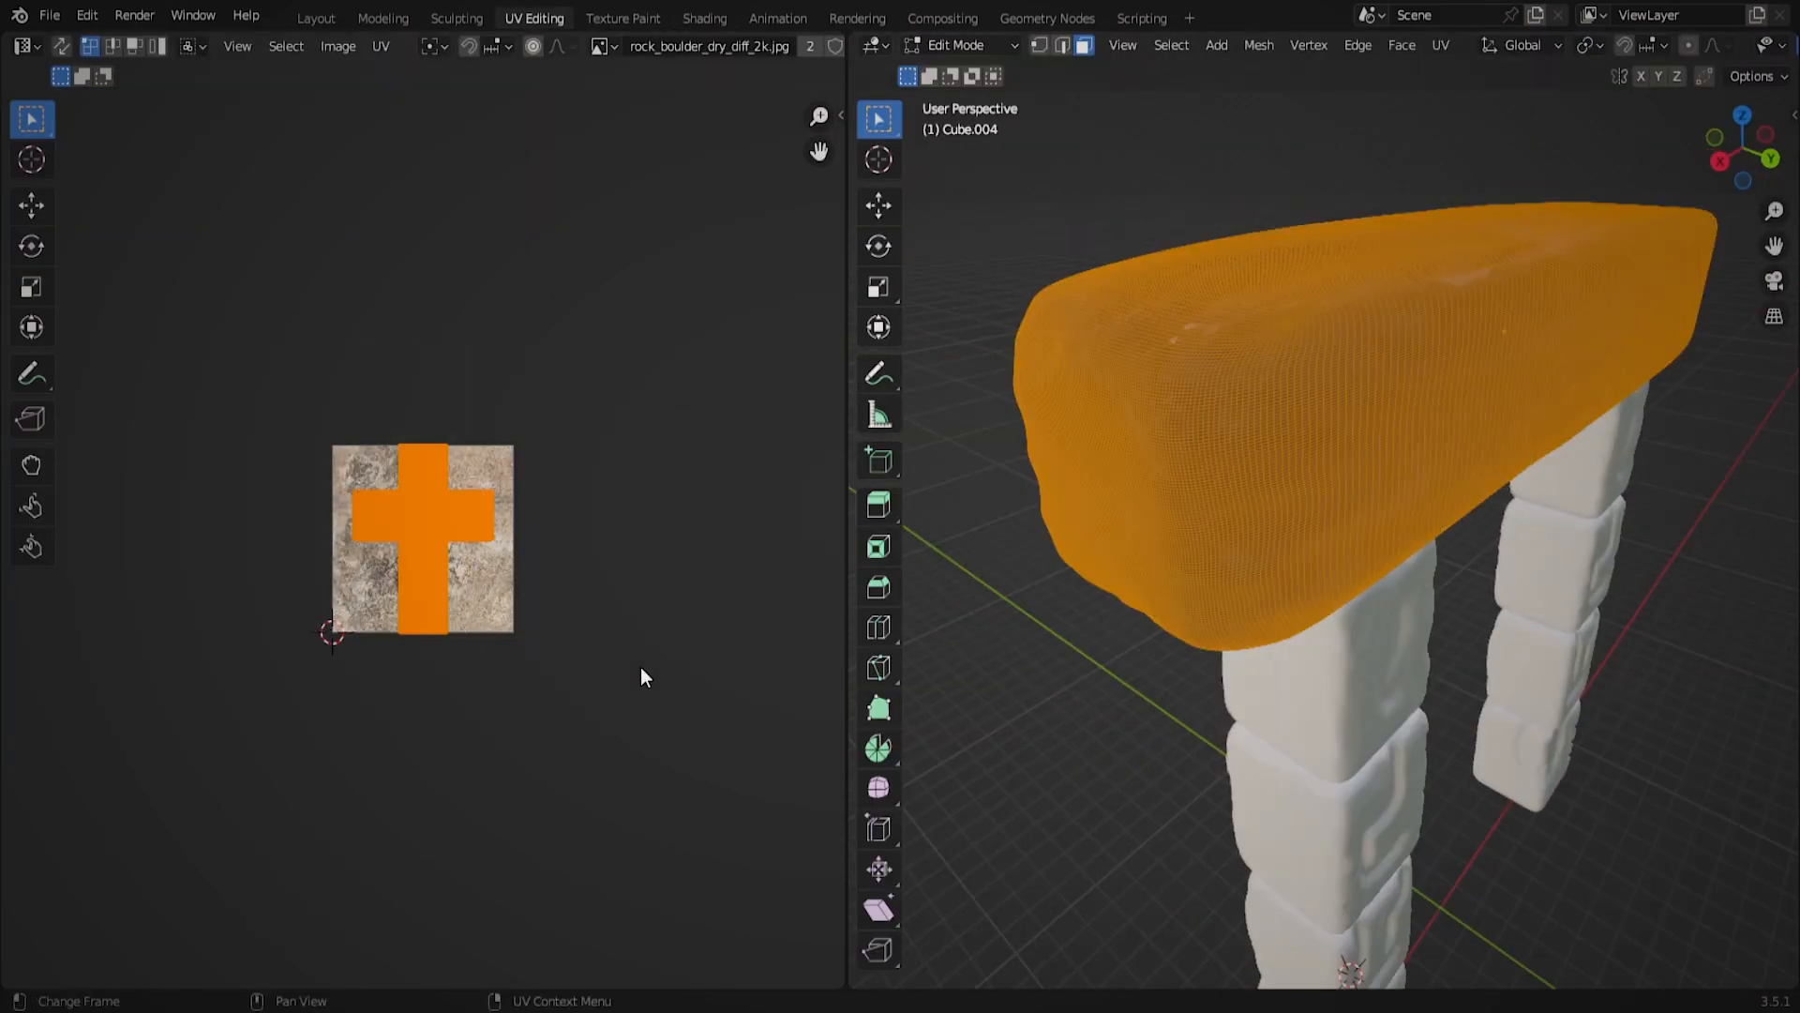
Try unwrapping the whole stone beam with Smart UV Project.
right_click(1311, 364)
mouse_move(1281, 513)
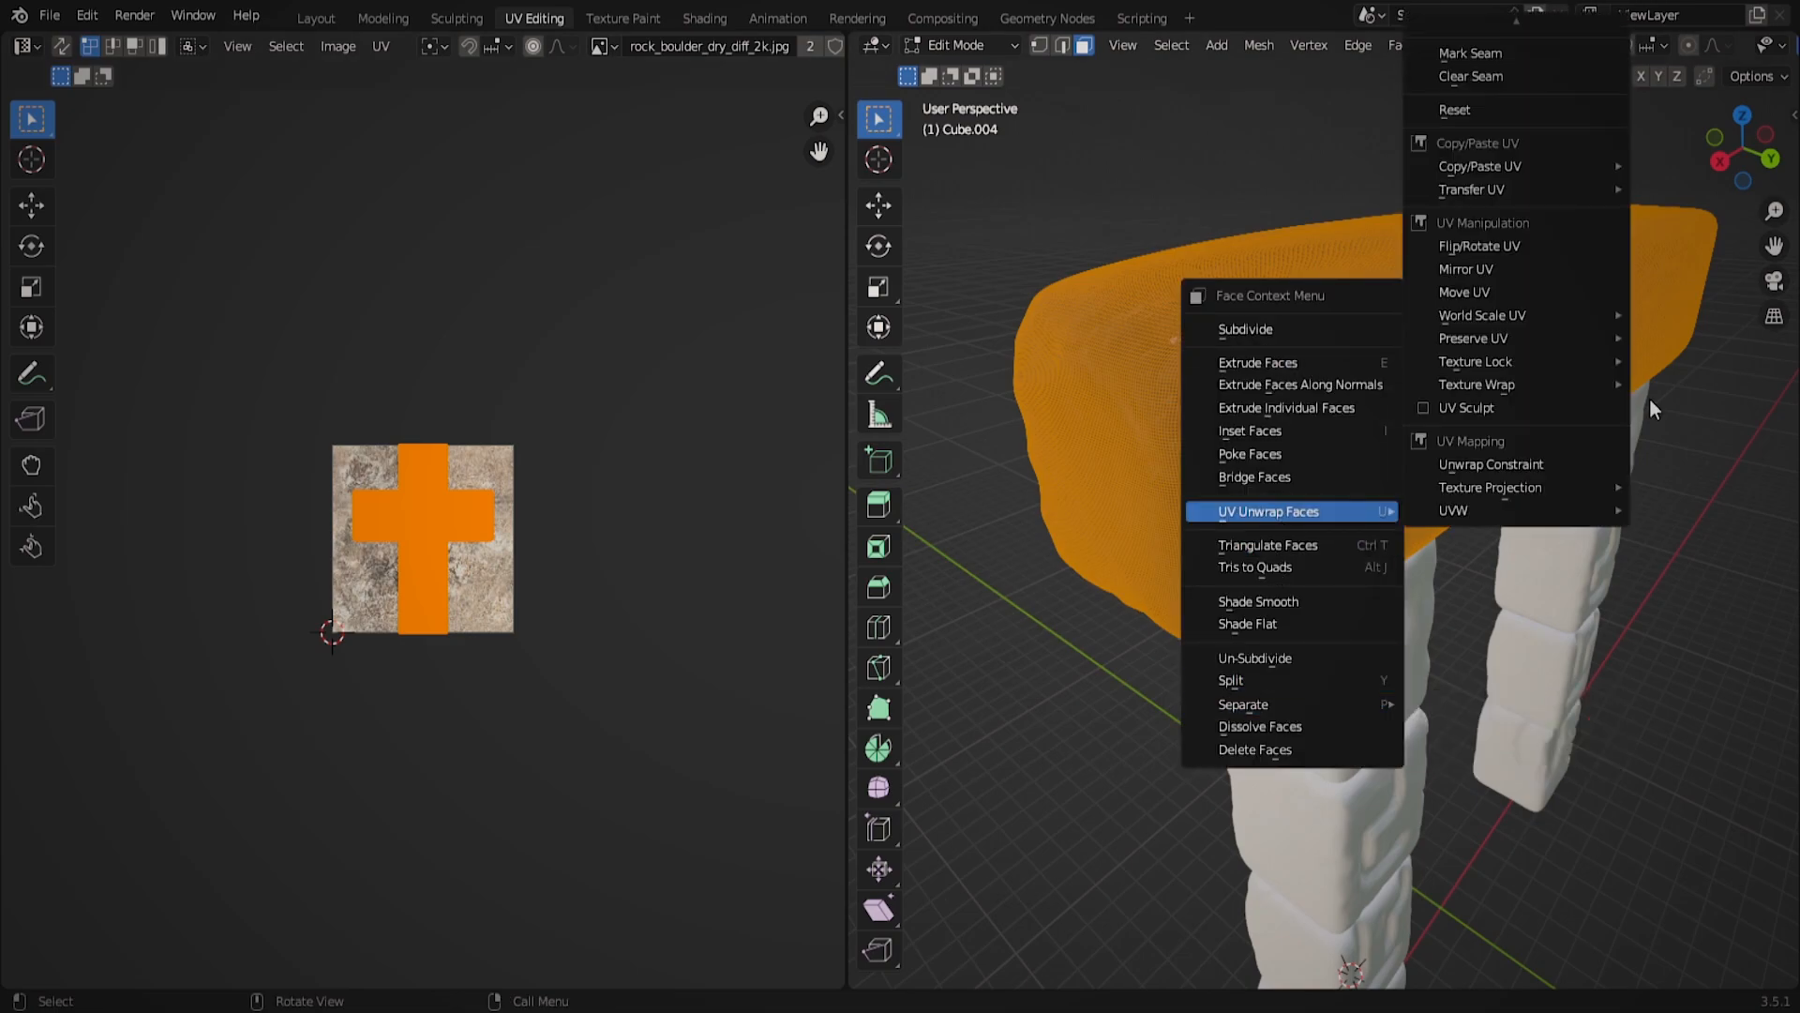
left_click(1479, 66)
left_click(1475, 278)
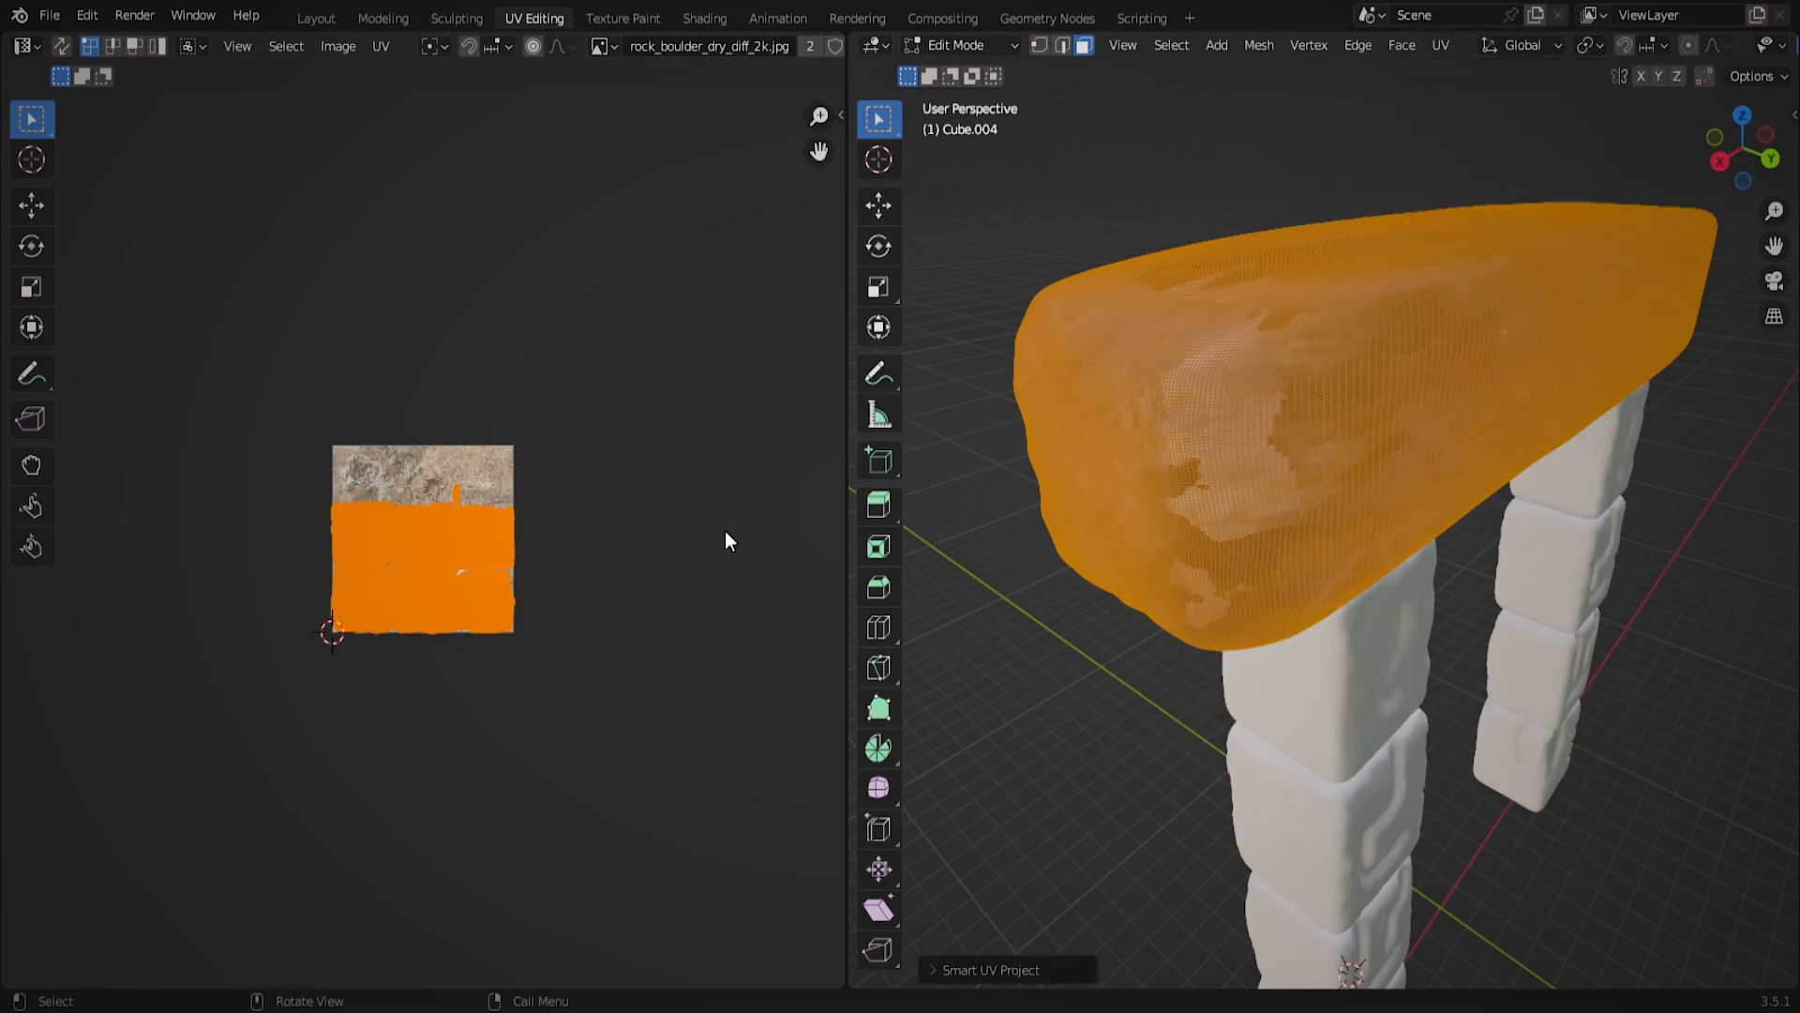
key("Tab")
middle_click_drag(1174, 278, 1168, 516)
key("Tab")
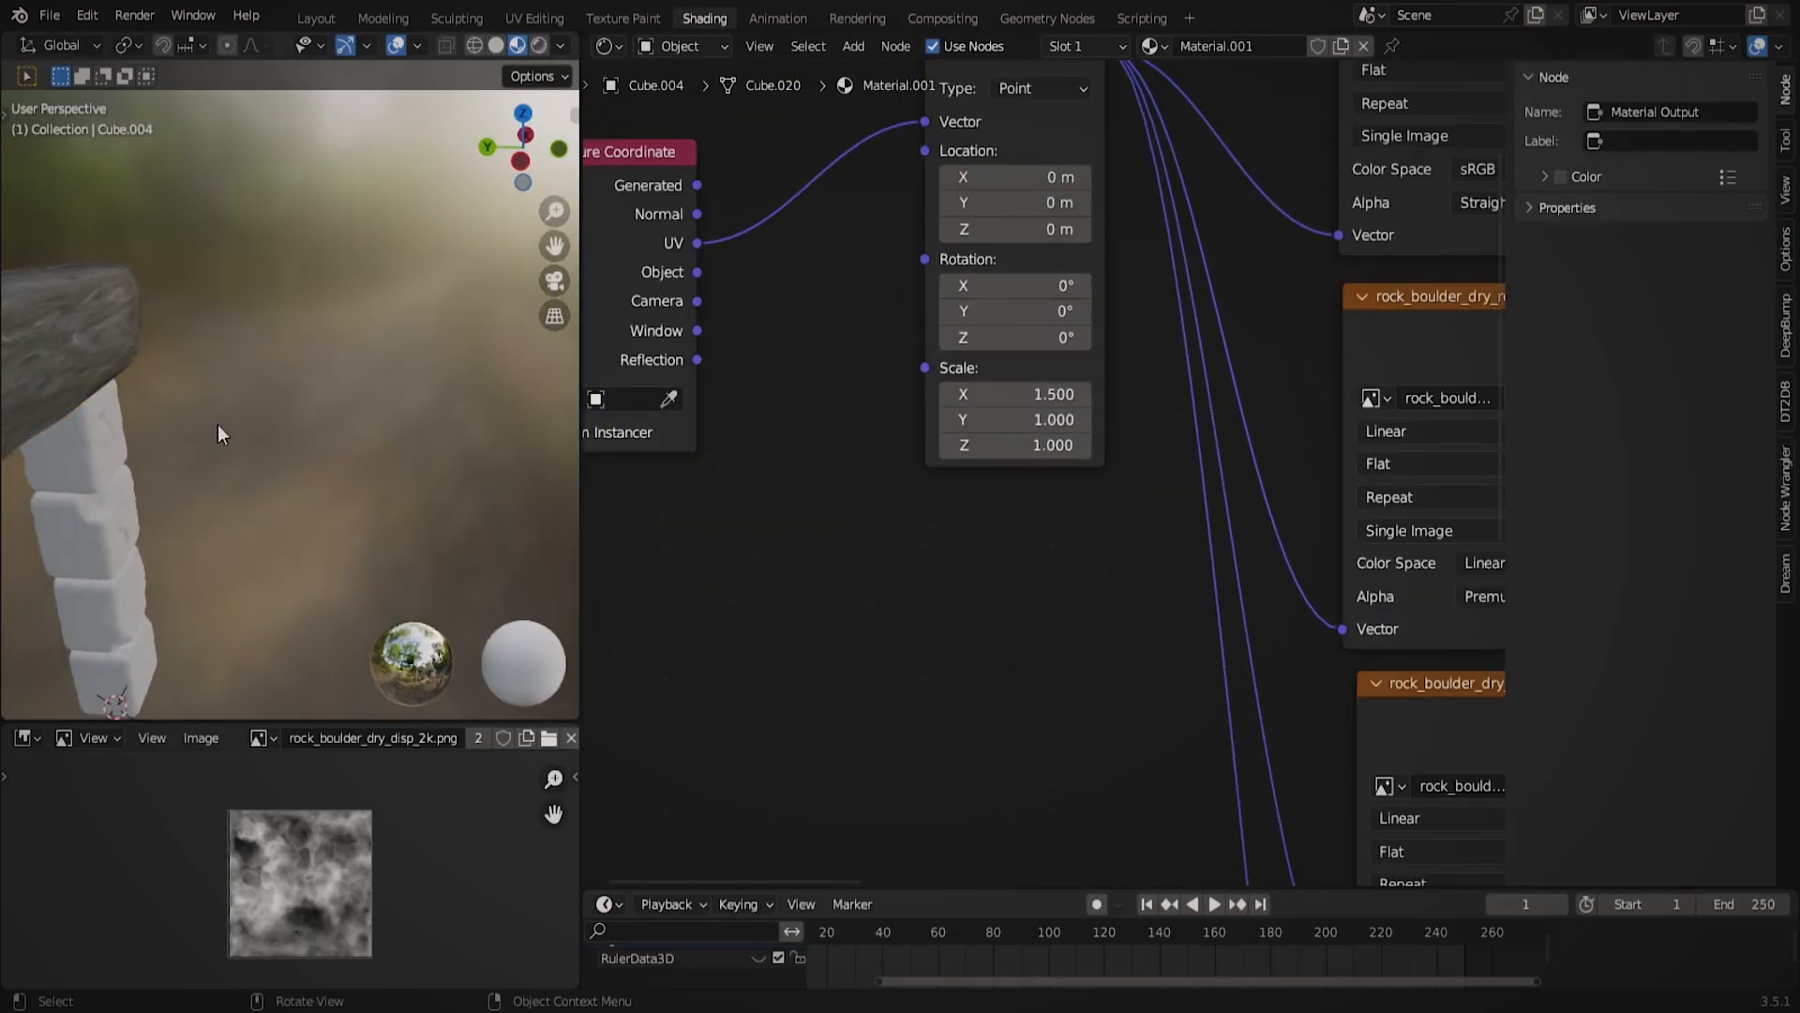
Select the stone beam and add an Image Texture node for the last Overlay node's factor in its material.
left_click(321, 406)
middle_click_drag(218, 435, 309, 506)
scroll(1121, 623, "down", 6)
middle_click_drag(1121, 623, 675, 490)
left_click_drag(852, 393, 1391, 516)
left_click(798, 380)
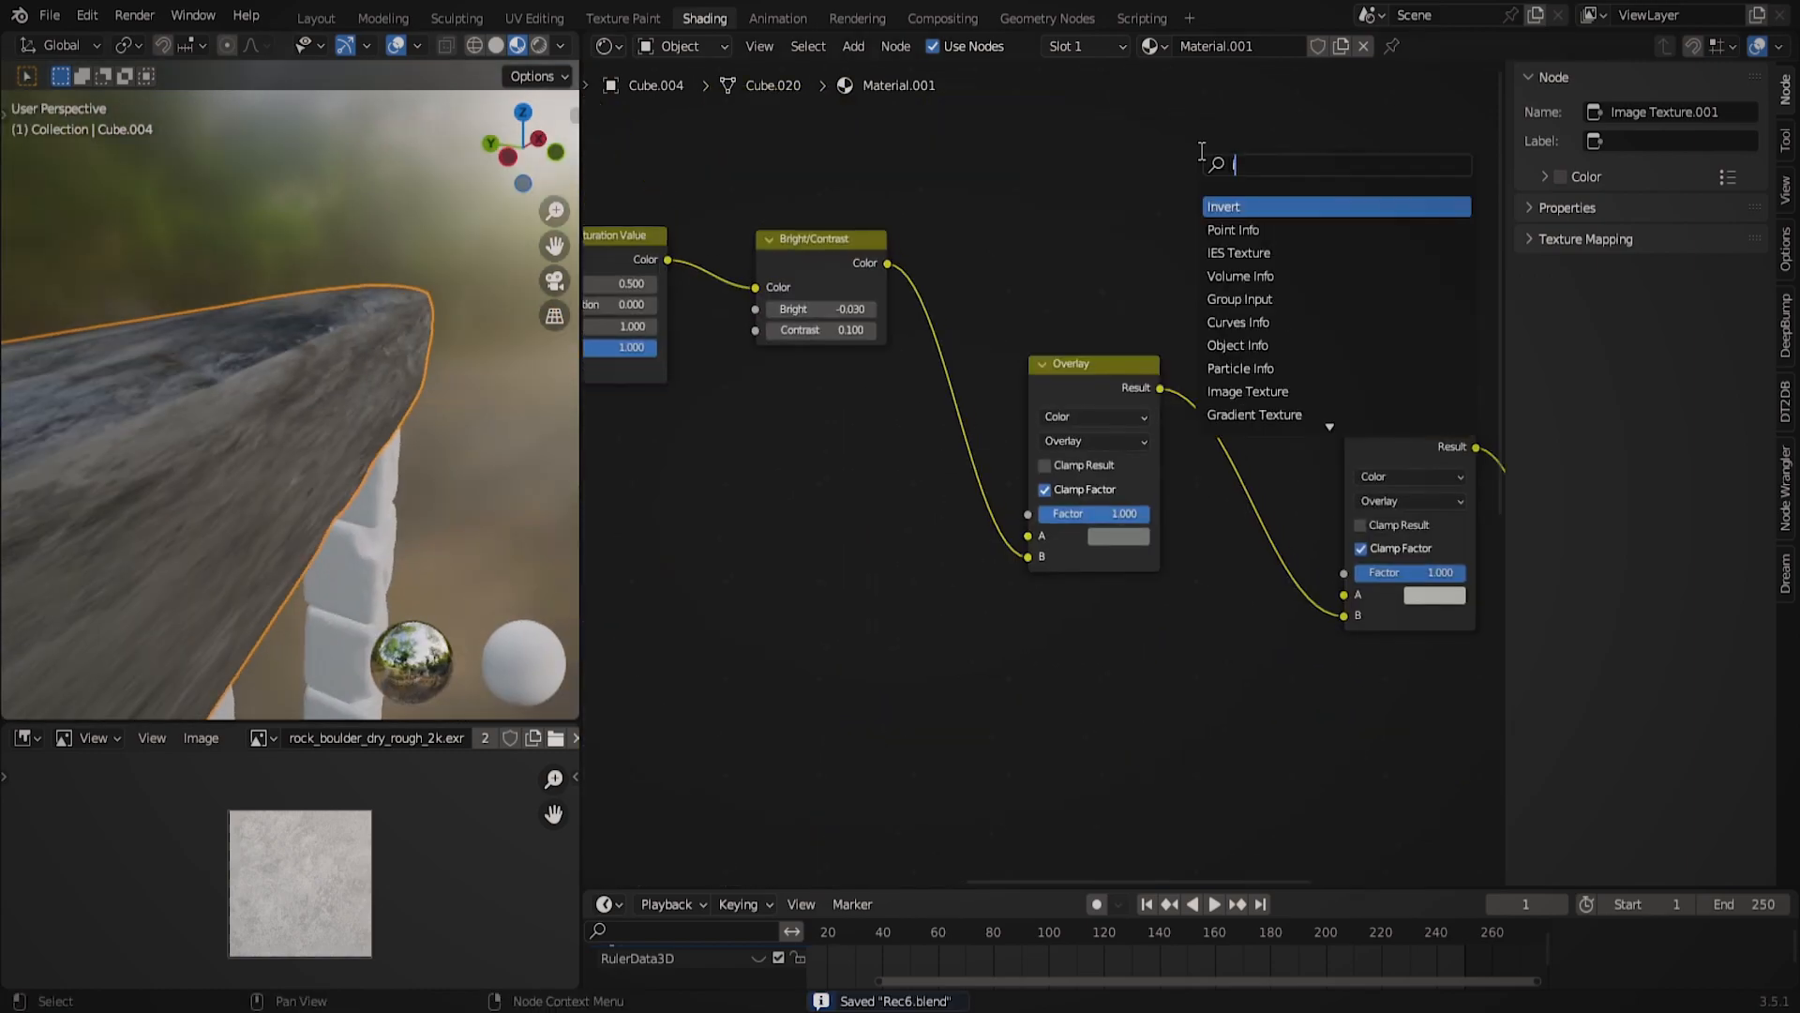
left_click(1238, 209)
left_click(936, 97)
Create a new image named Mask_03 in the added texture node, adjusting its size and colour, and reposition the node.
left_click(1014, 181)
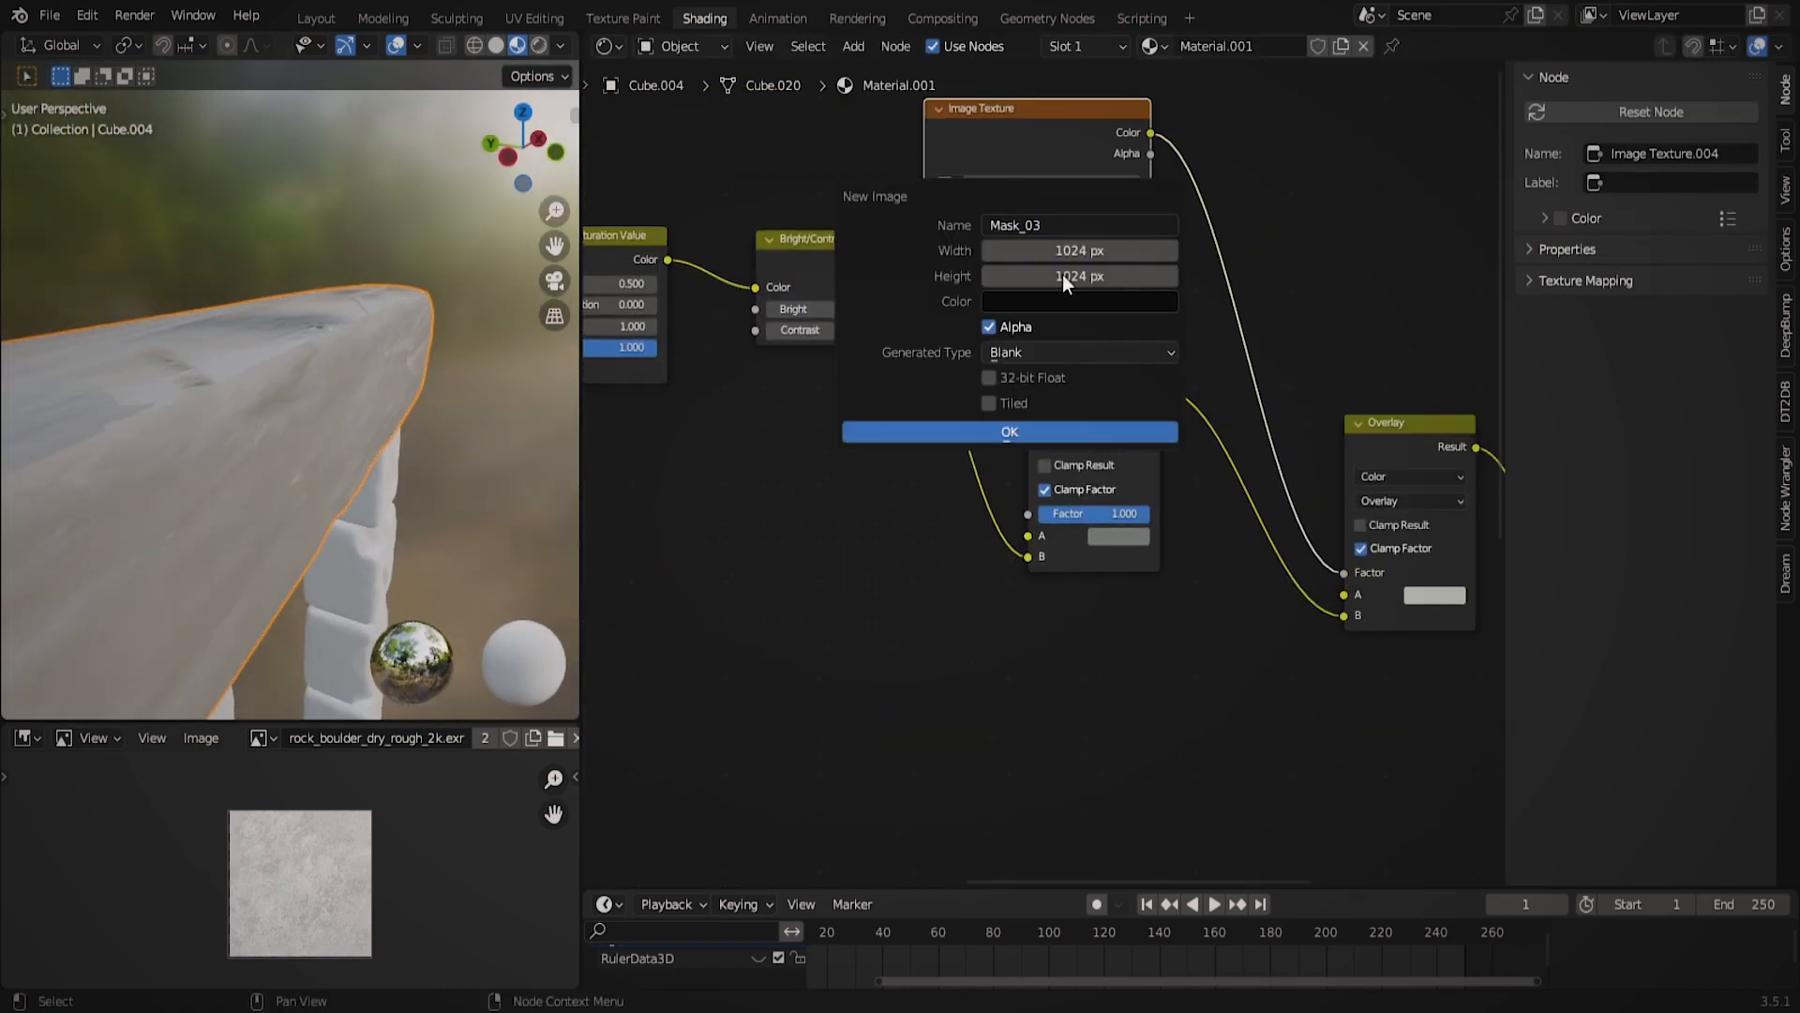
type("0")
key("Return")
left_click(1078, 302)
left_click(1149, 304)
left_click(973, 433)
left_click_drag(1012, 139, 1019, 108)
middle_click_drag(534, 399, 610, 364)
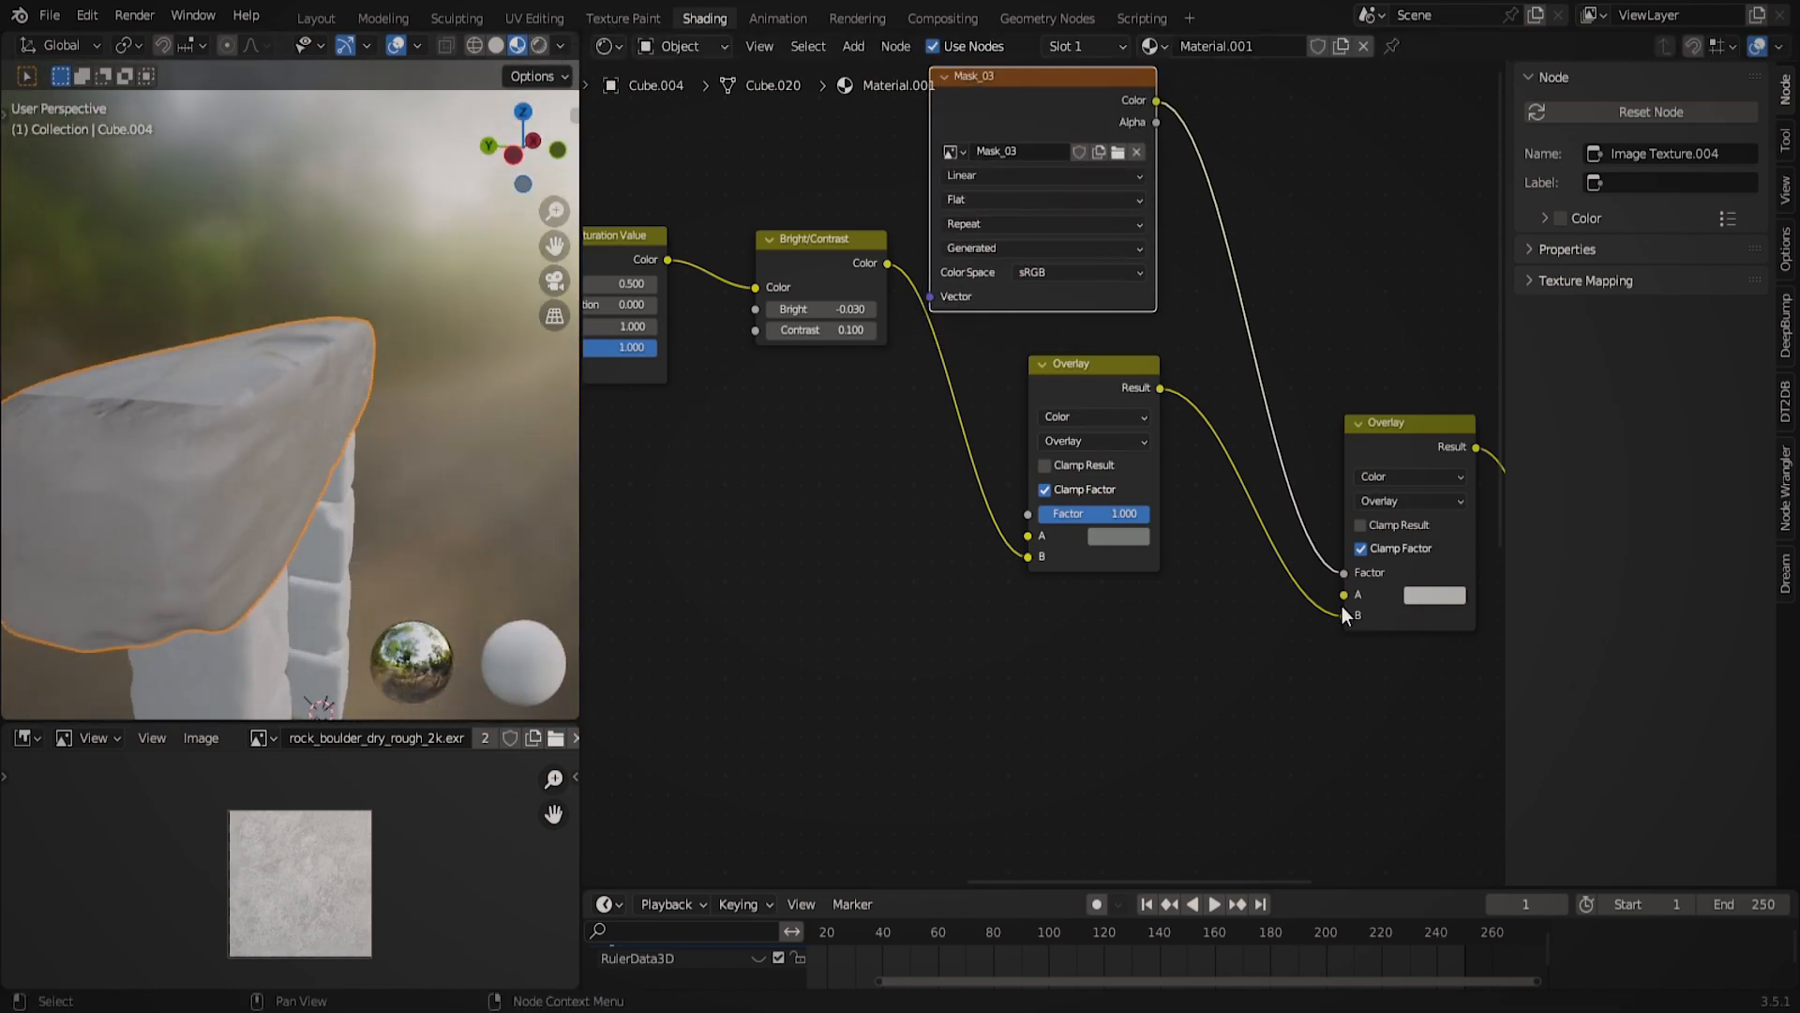
Switch the beam to texture painting and choose the 1 Voro IK brush.
middle_click_drag(386, 446, 488, 319)
left_click(614, 18)
left_click(1586, 351)
scroll(1587, 394, "down", 3)
right_click(649, 188)
Paint light Voronoi-patterned patches over the beam's end and edges on the Mask_03 image.
middle_click_drag(610, 310, 647, 302)
left_click_drag(543, 318, 681, 296)
scroll(792, 723, "down", 8)
scroll(792, 723, "up", 3)
left_click_drag(501, 544, 489, 374)
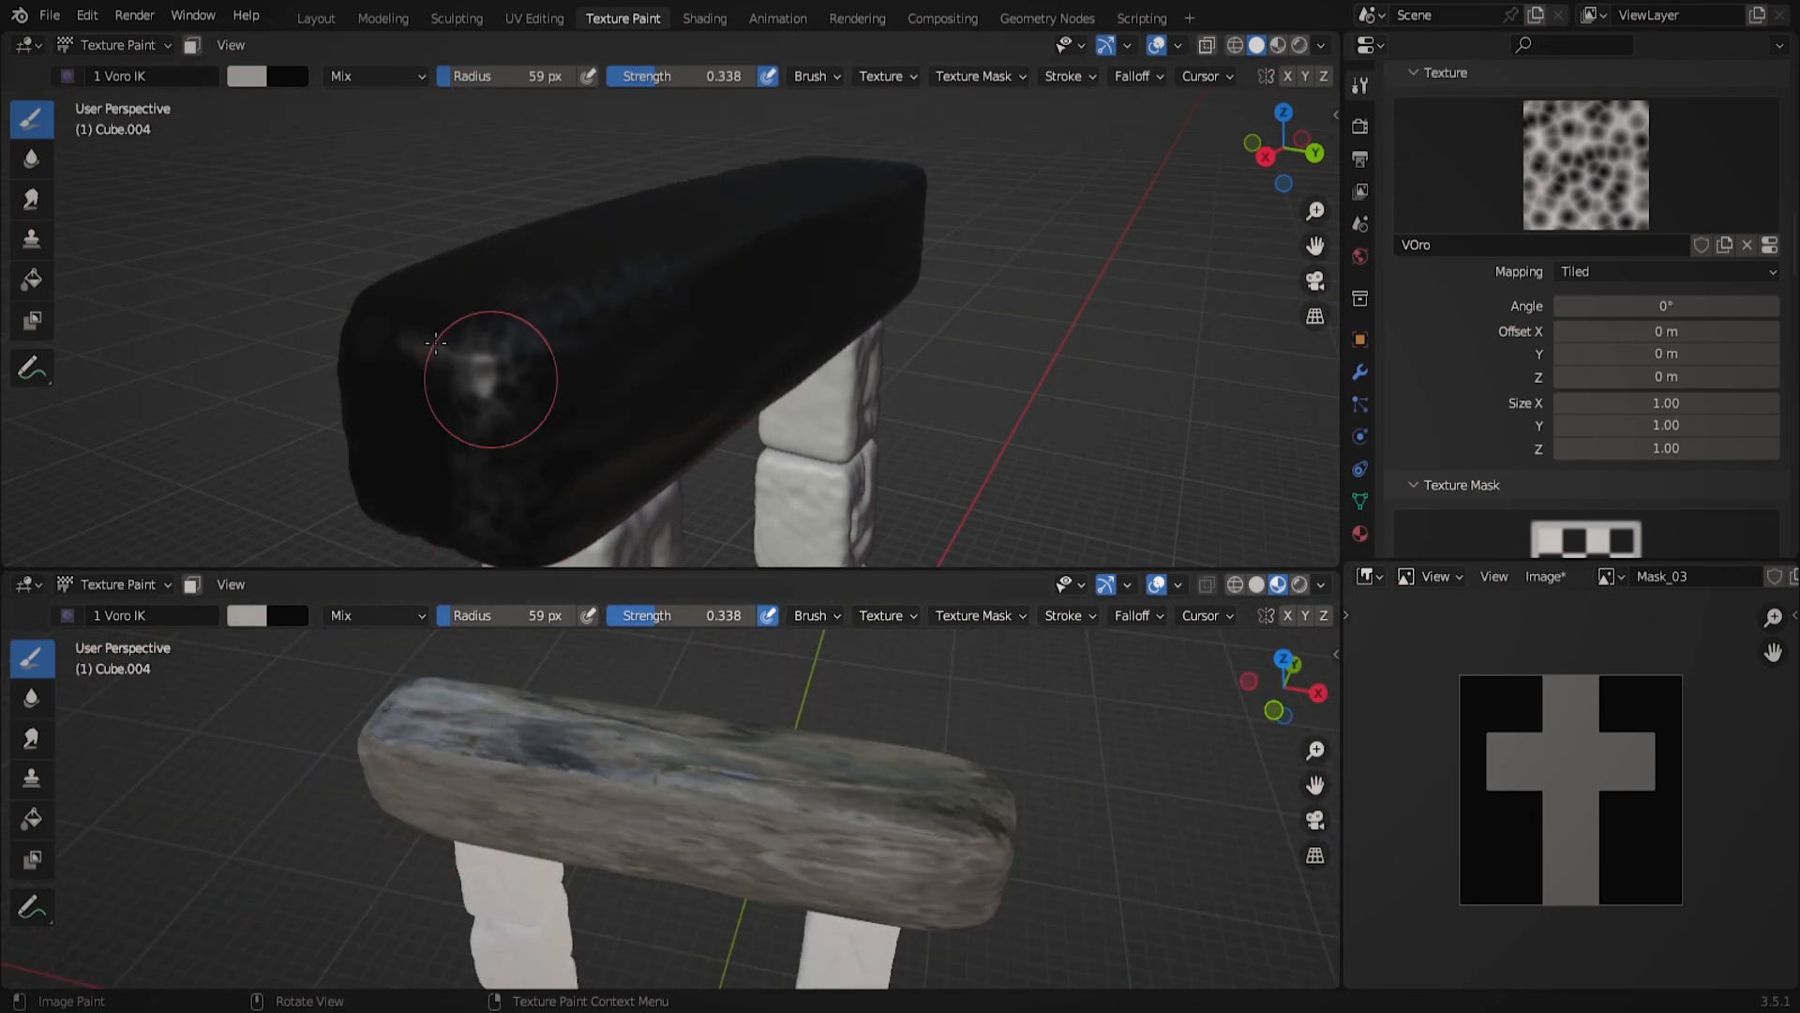
middle_click_drag(489, 373, 631, 309)
middle_click_drag(464, 418, 932, 181)
middle_click_drag(675, 373, 920, 273)
scroll(651, 289, "down", 5)
scroll(650, 289, "up", 5)
mouse_move(572, 397)
middle_mouse_down()
mouse_move(364, 400)
mouse_move(735, 522)
mouse_move(735, 413)
mouse_move(515, 322)
mouse_move(550, 486)
mouse_move(671, 313)
middle_mouse_up()
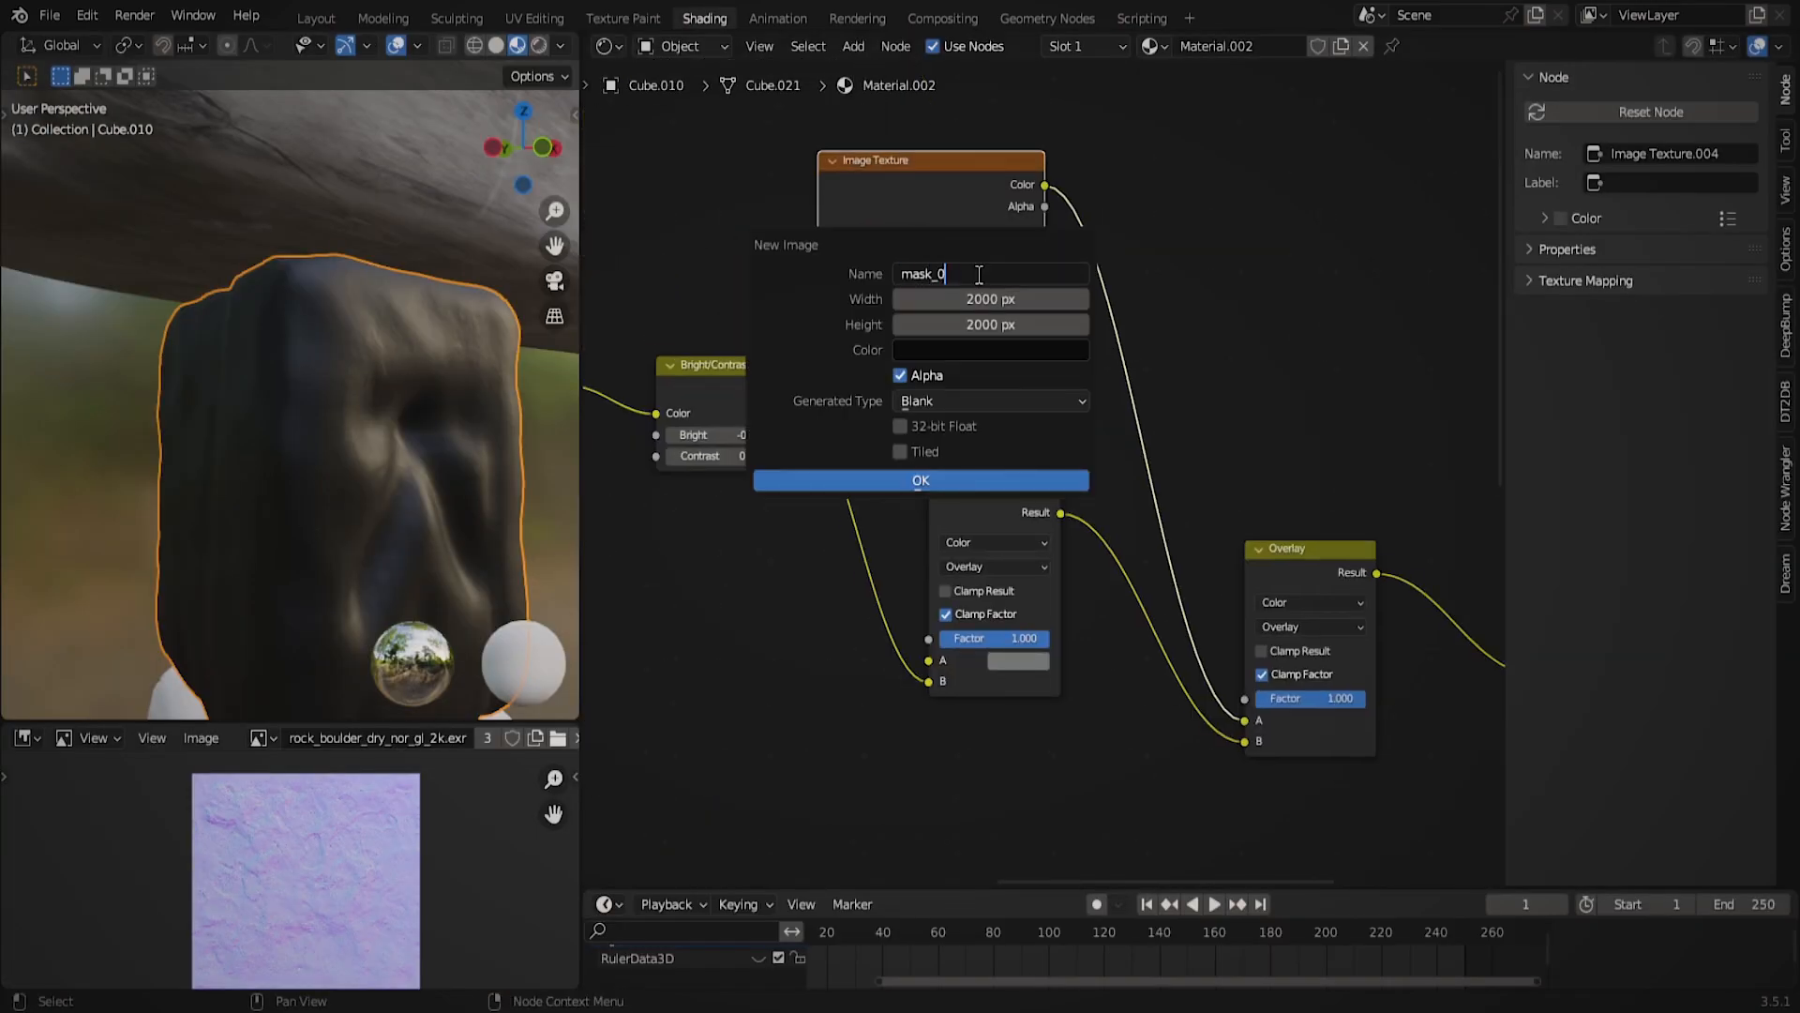
Name the top stone block's new 2000 × 2000 px mask image mask_04.
type("4")
key("Return")
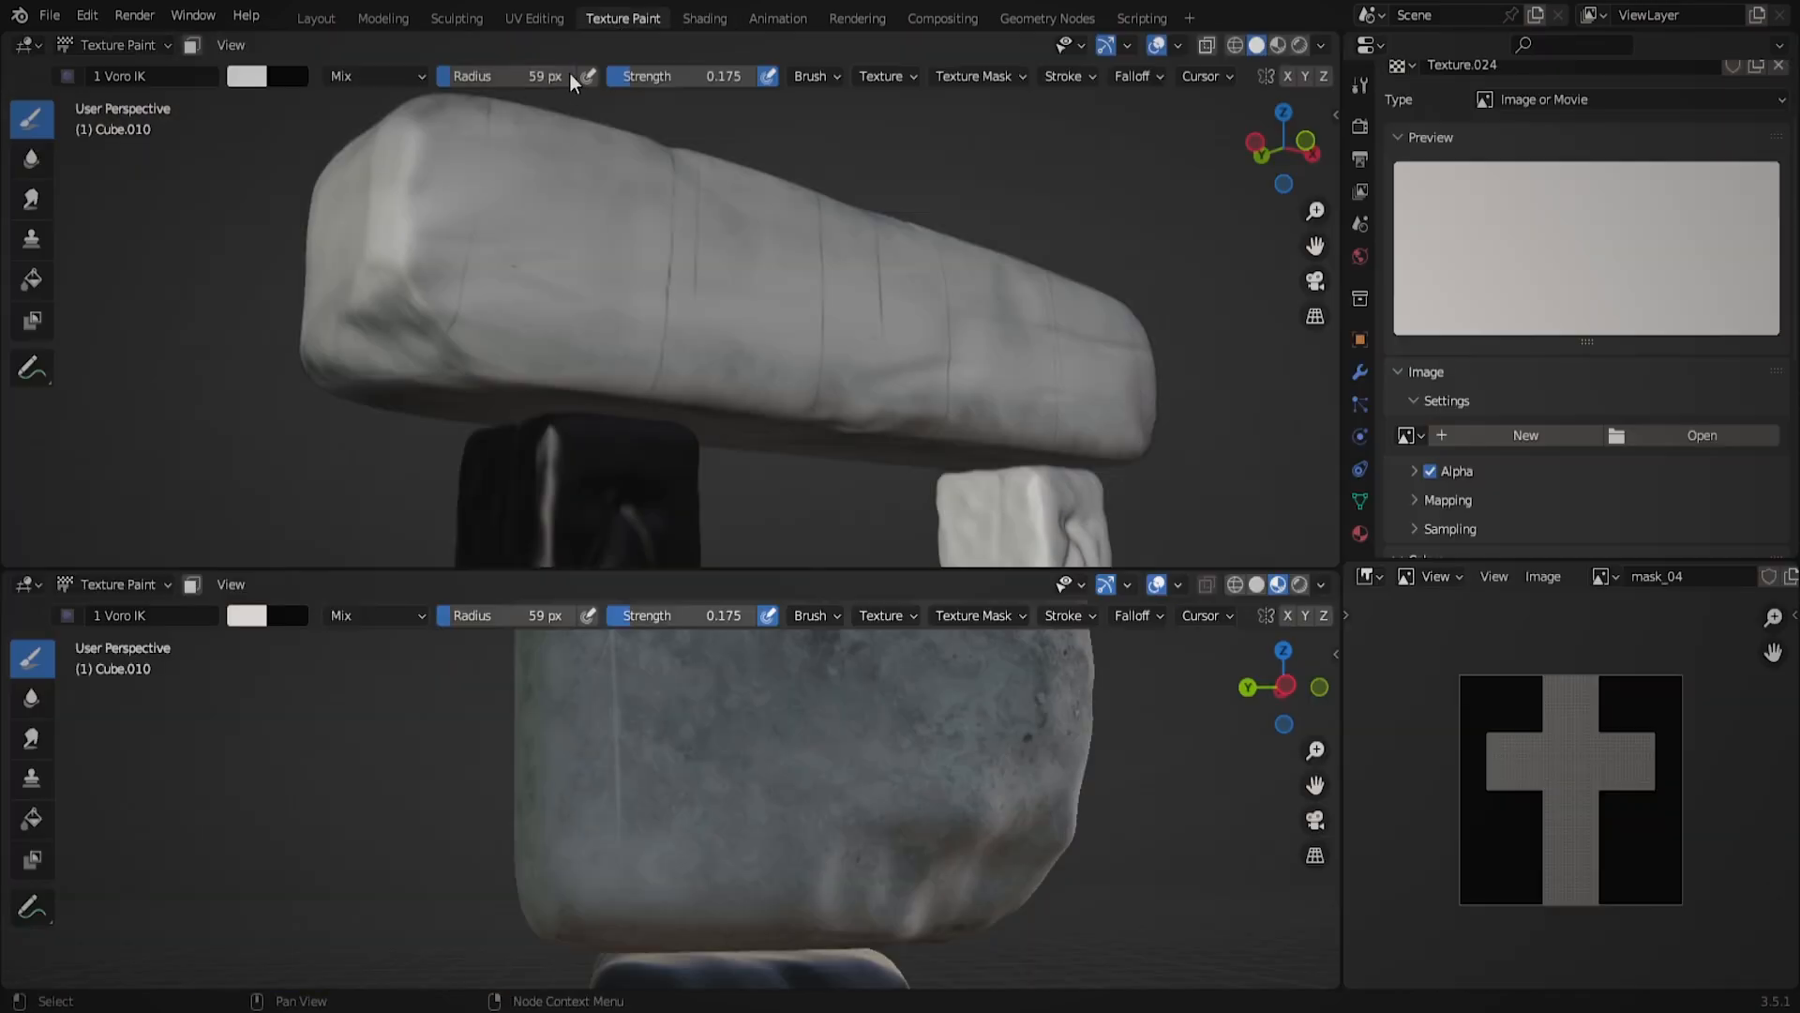
Change the brush's paint colour for painting the top stone block's mask.
left_click(249, 76)
left_click(421, 103)
left_click(647, 394)
scroll(732, 797, "down", 8)
mouse_move(656, 797)
middle_mouse_down()
mouse_move(779, 804)
mouse_move(870, 837)
middle_mouse_up()
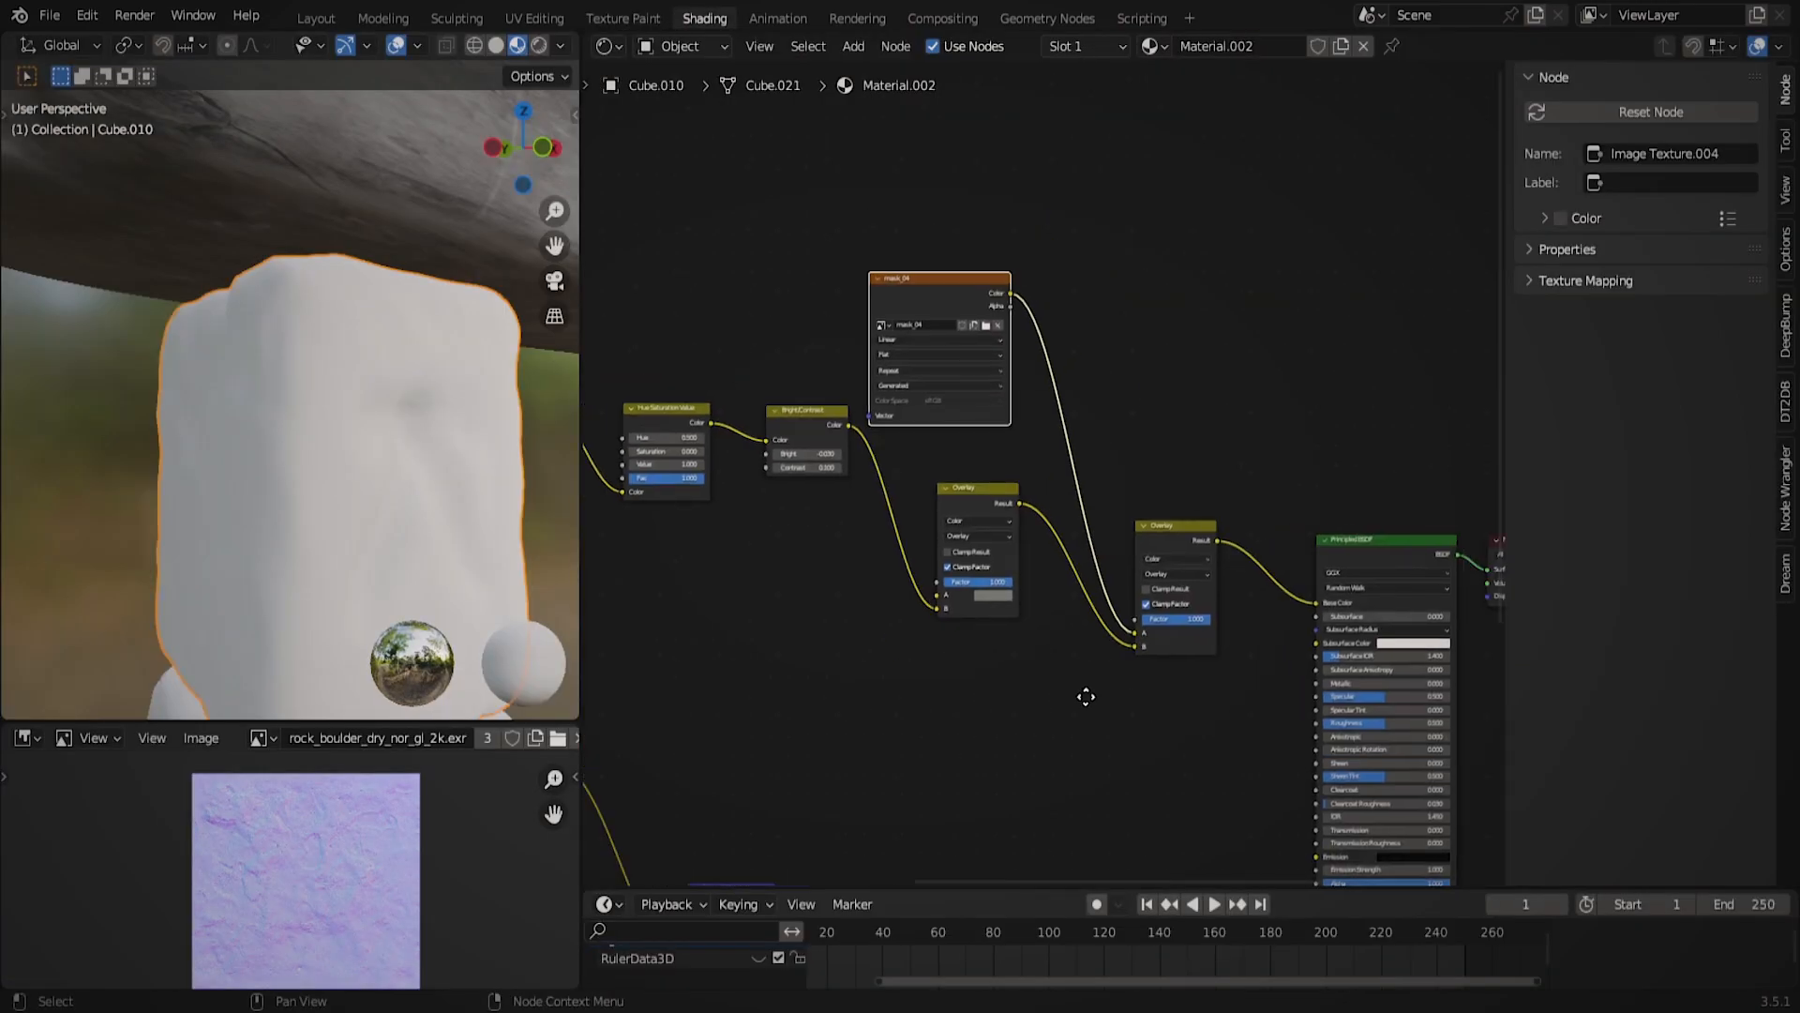
scroll(804, 591, "up", 3)
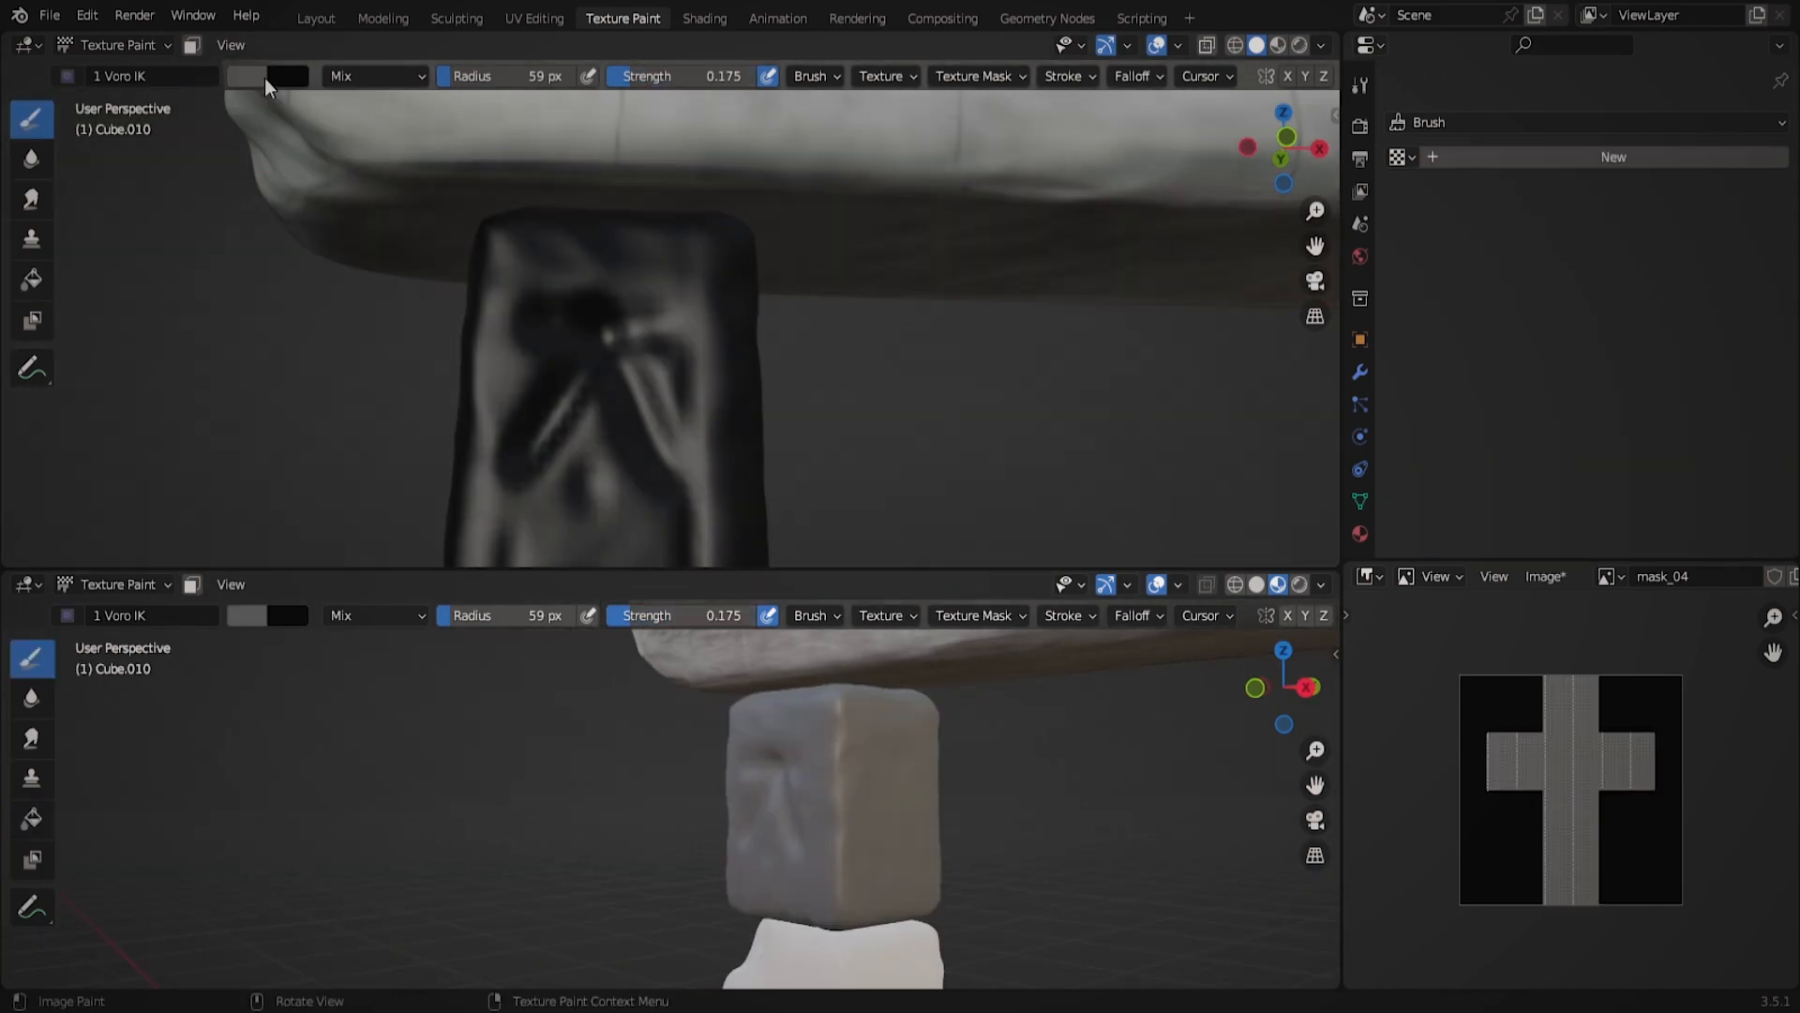
middle_click_drag(600, 778, 679, 771)
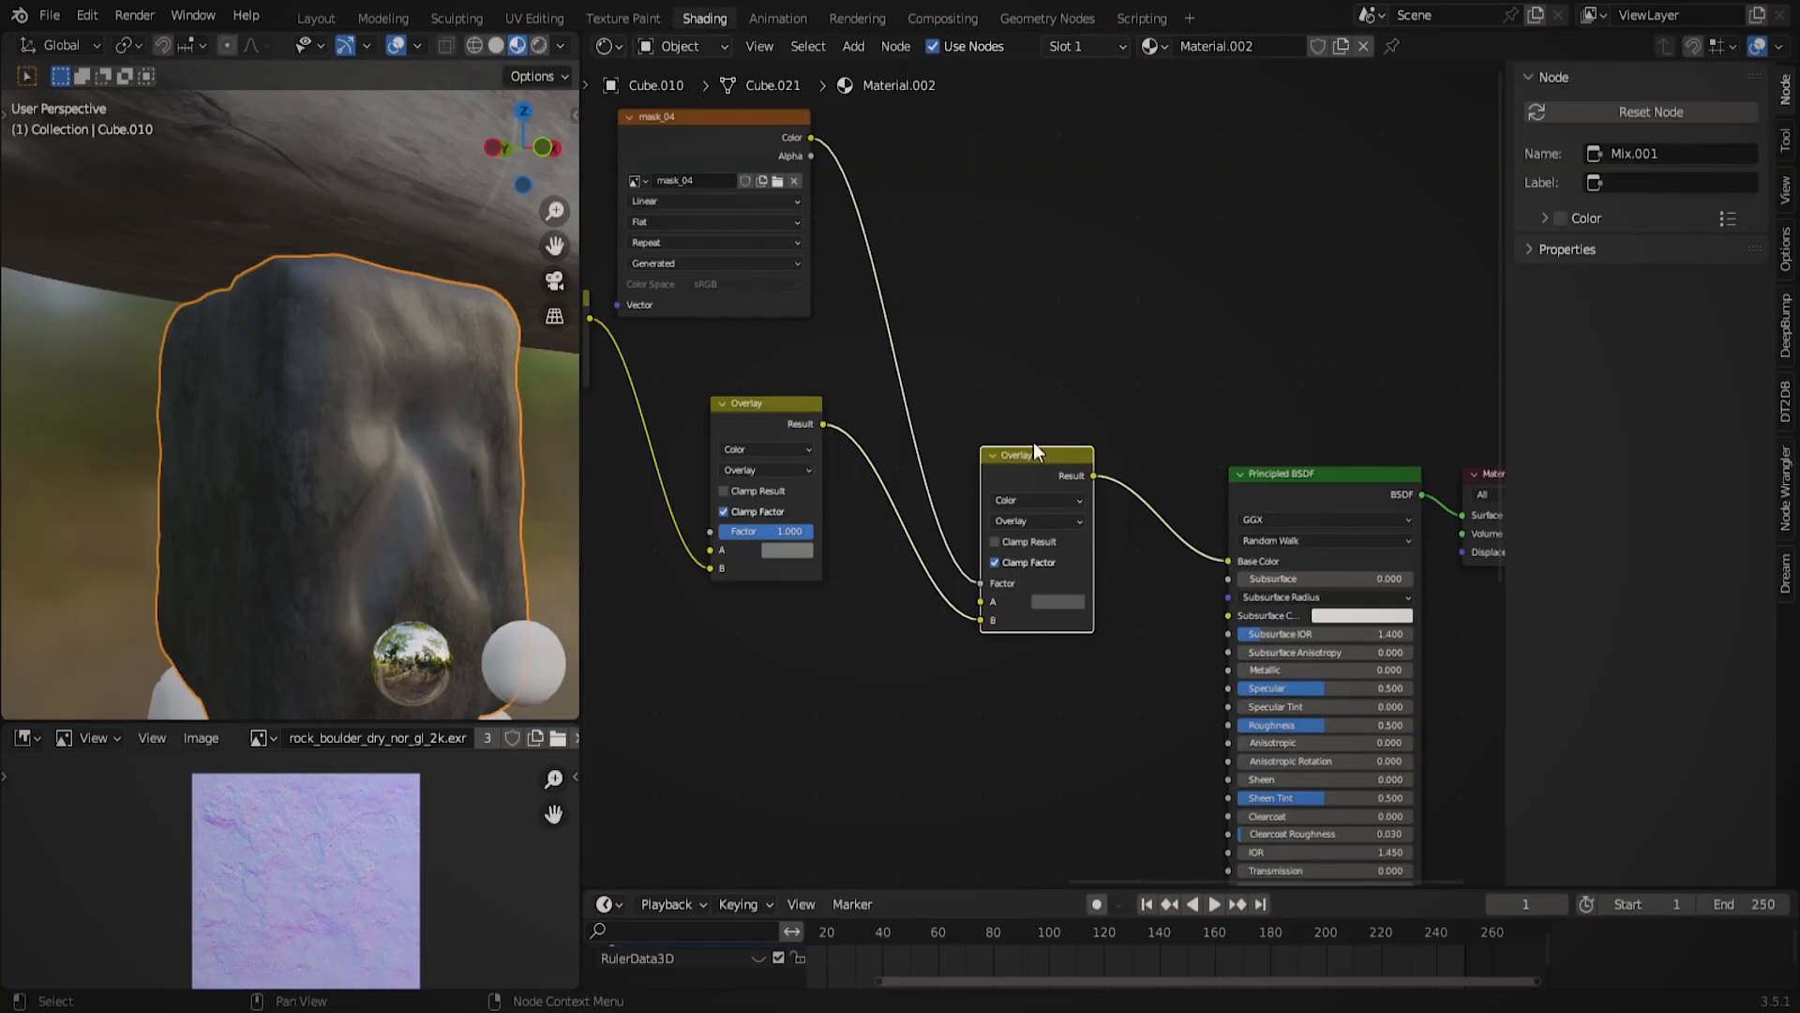
Try the Add blend mode on the block material's last mix node and restore Overlay.
scroll(1035, 452, "up", 3)
left_click(1038, 521)
left_click(985, 266)
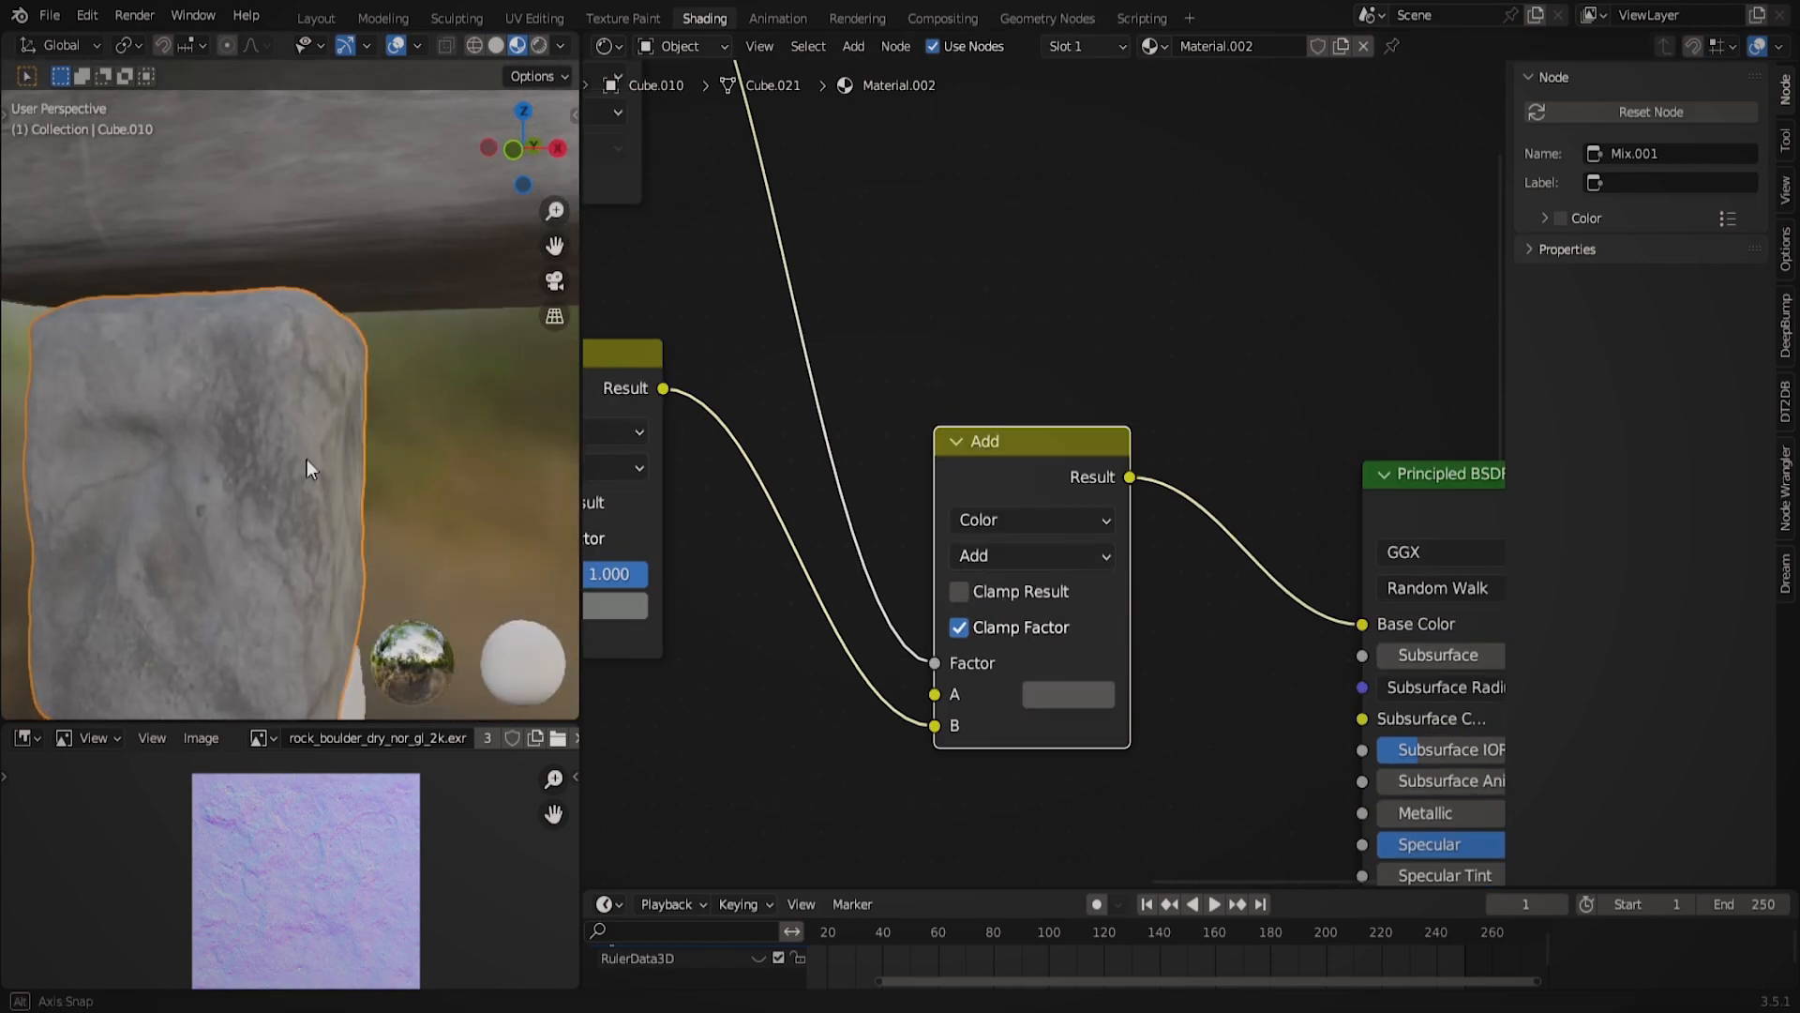
left_click(1013, 554)
left_click(984, 213)
Lighten the last Overlay node's A colour to a medium grey and save the file.
left_click(1068, 694)
left_click(447, 475)
key("ctrl+s")
scroll(375, 464, "down", 4)
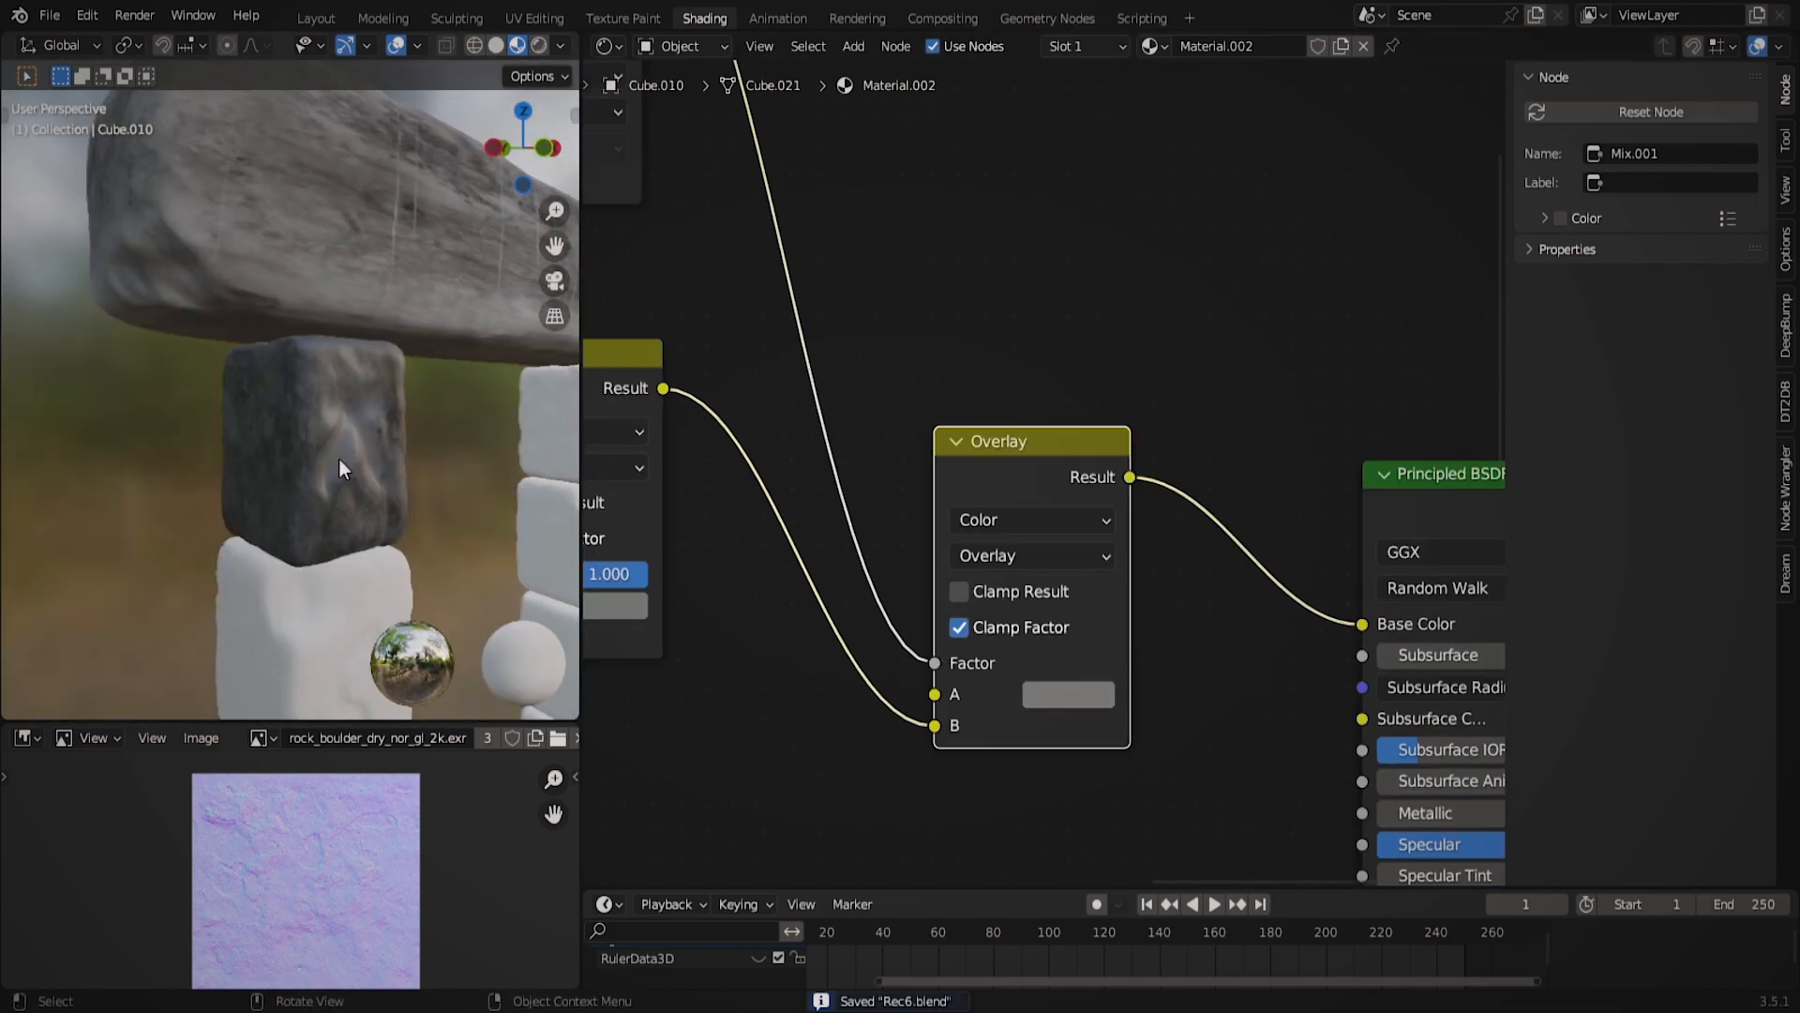
Fine-tune the brightness of the last Overlay node's A colour for the top stone block.
middle_click_drag(339, 458, 263, 438)
scroll(262, 439, "up", 7)
key("alt+s")
left_click(1069, 725)
left_click_drag(1262, 369, 1262, 337)
key("alt+s")
left_click(1069, 695)
scroll(1049, 560, "up", 1, "ctrl")
scroll(1048, 560, "down", 1, "ctrl")
scroll(417, 404, "down", 3)
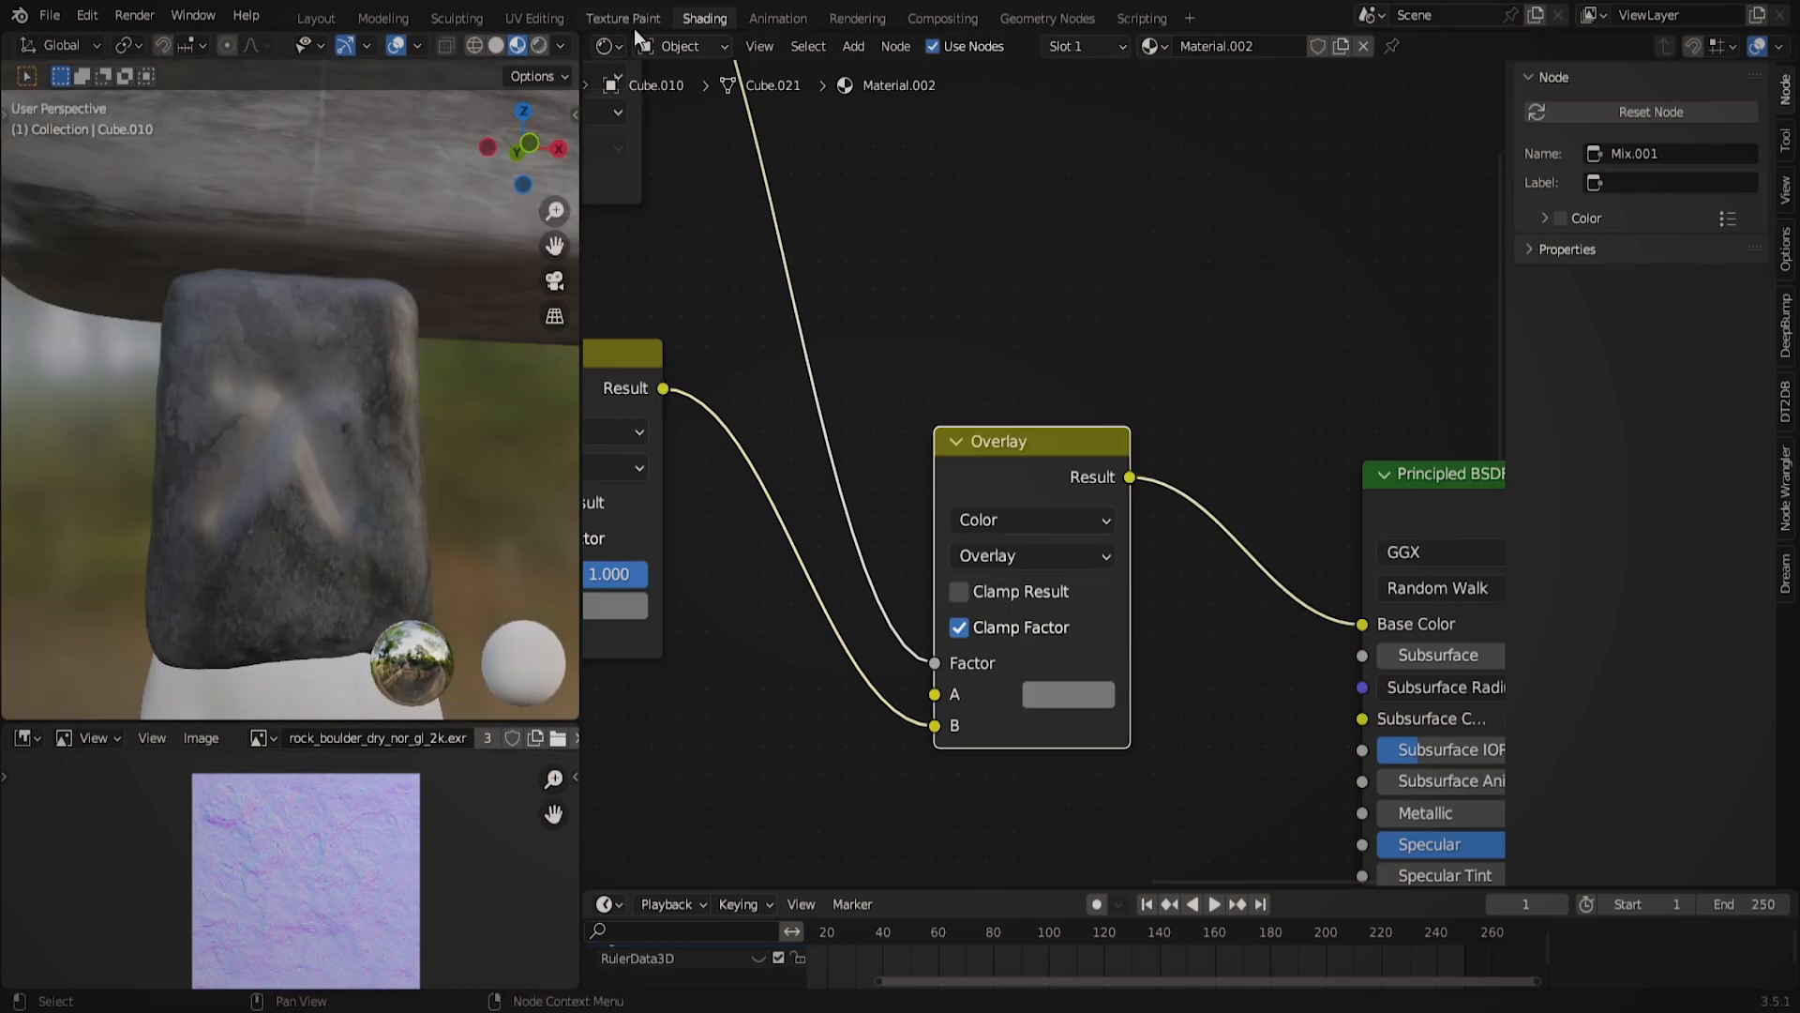
Return to texture painting on the block's mask and switch to the TexDraw.002 brush.
left_click(633, 18)
scroll(1556, 354, "down", 1, "ctrl")
scroll(1579, 178, "down", 2)
scroll(1579, 178, "up", 2)
left_click(1585, 385)
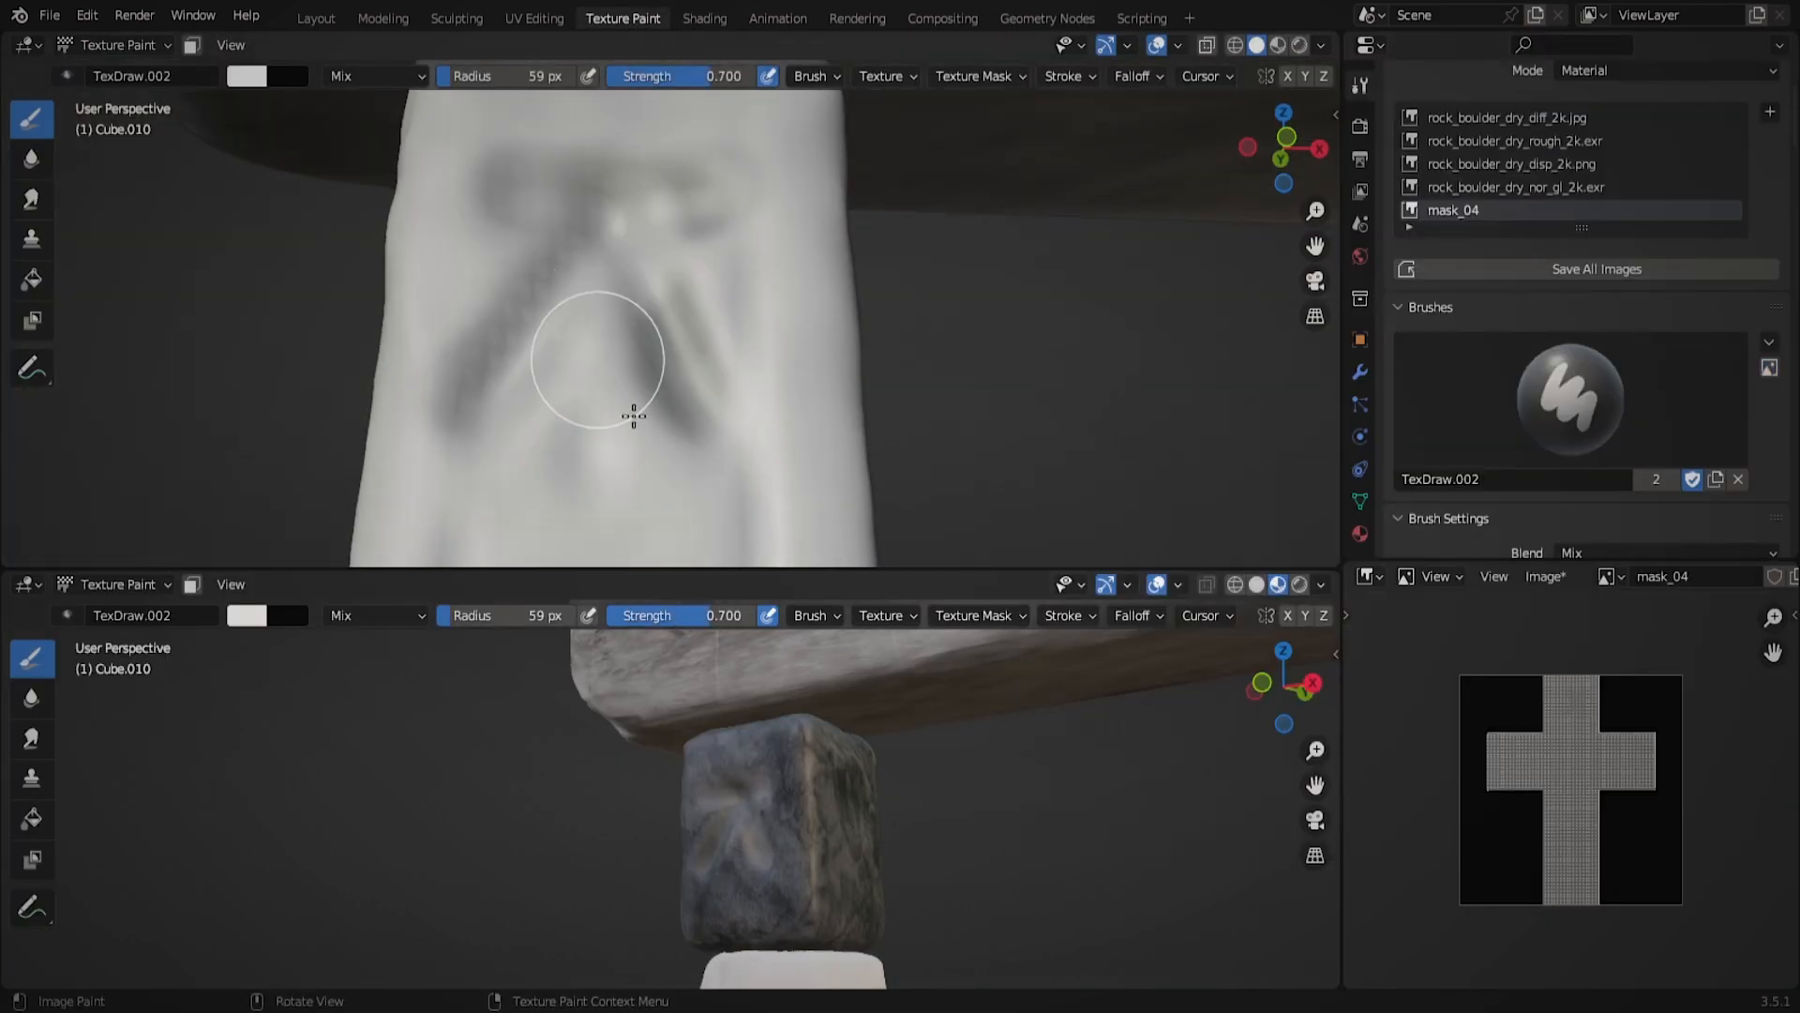
Duplicate the four stacked stone blocks along X as the second pillar and save the file.
middle_click_drag(662, 797, 769, 797)
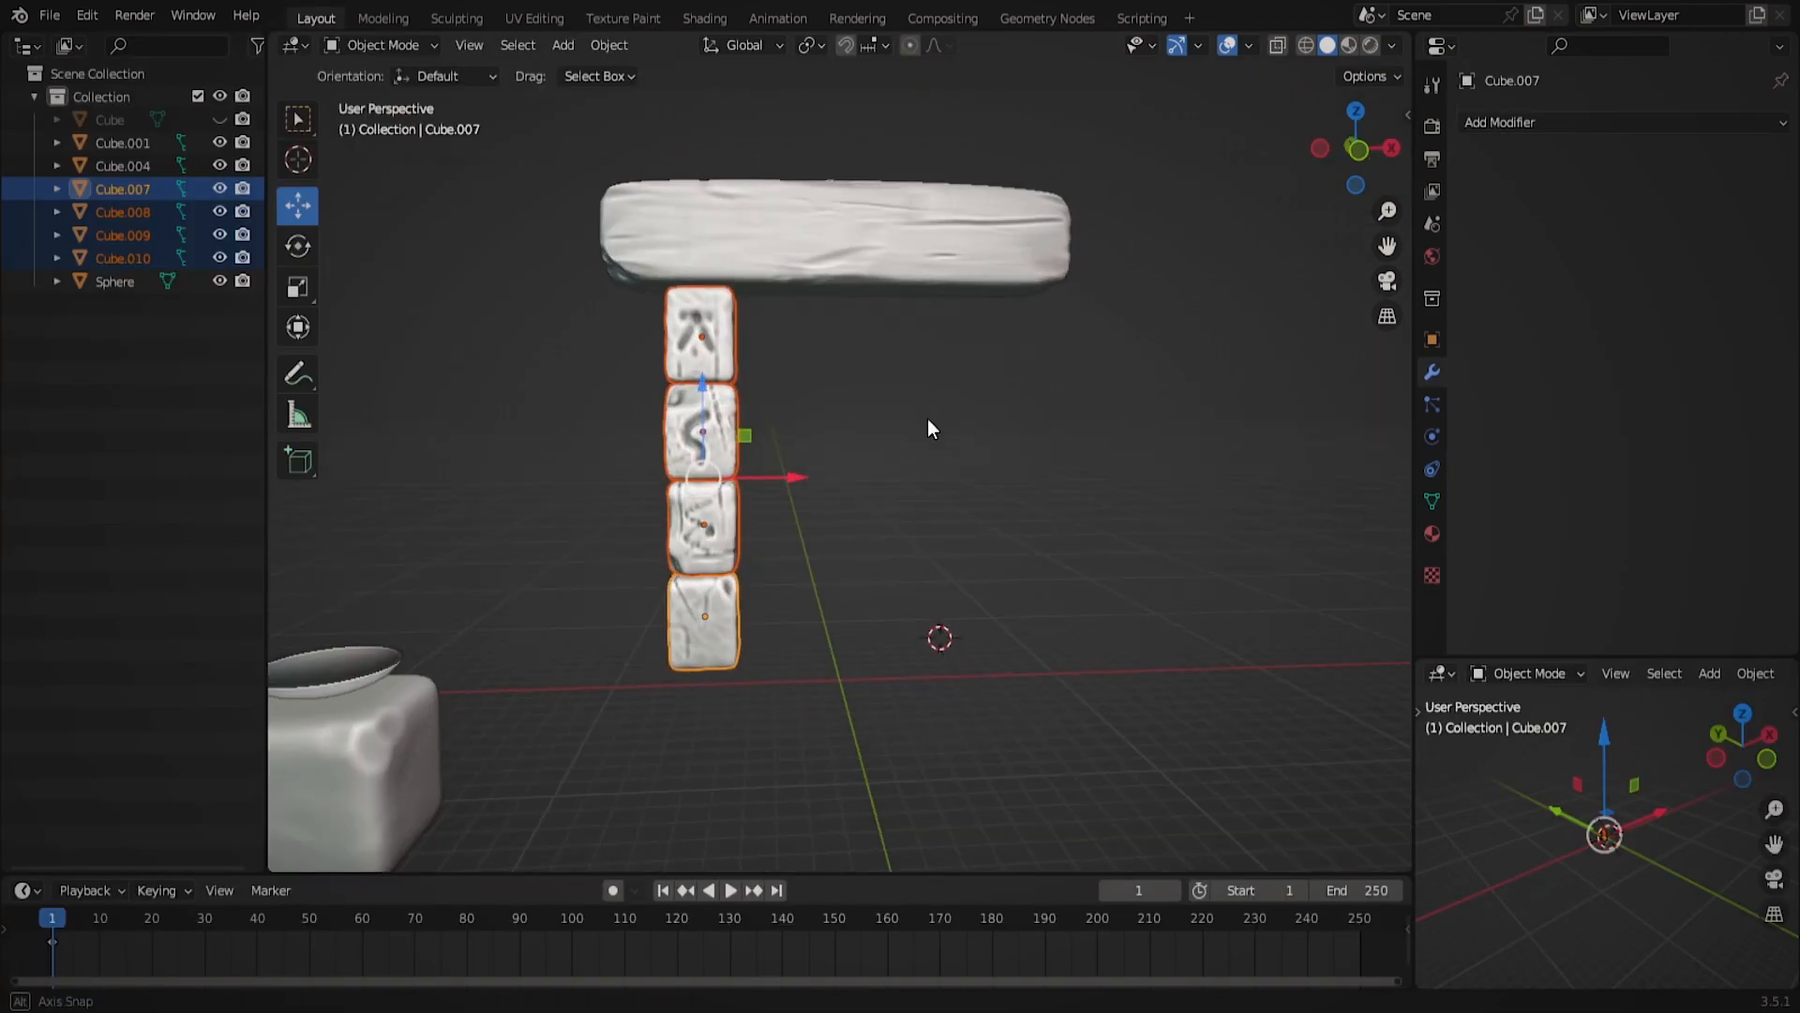
key("shift+d")
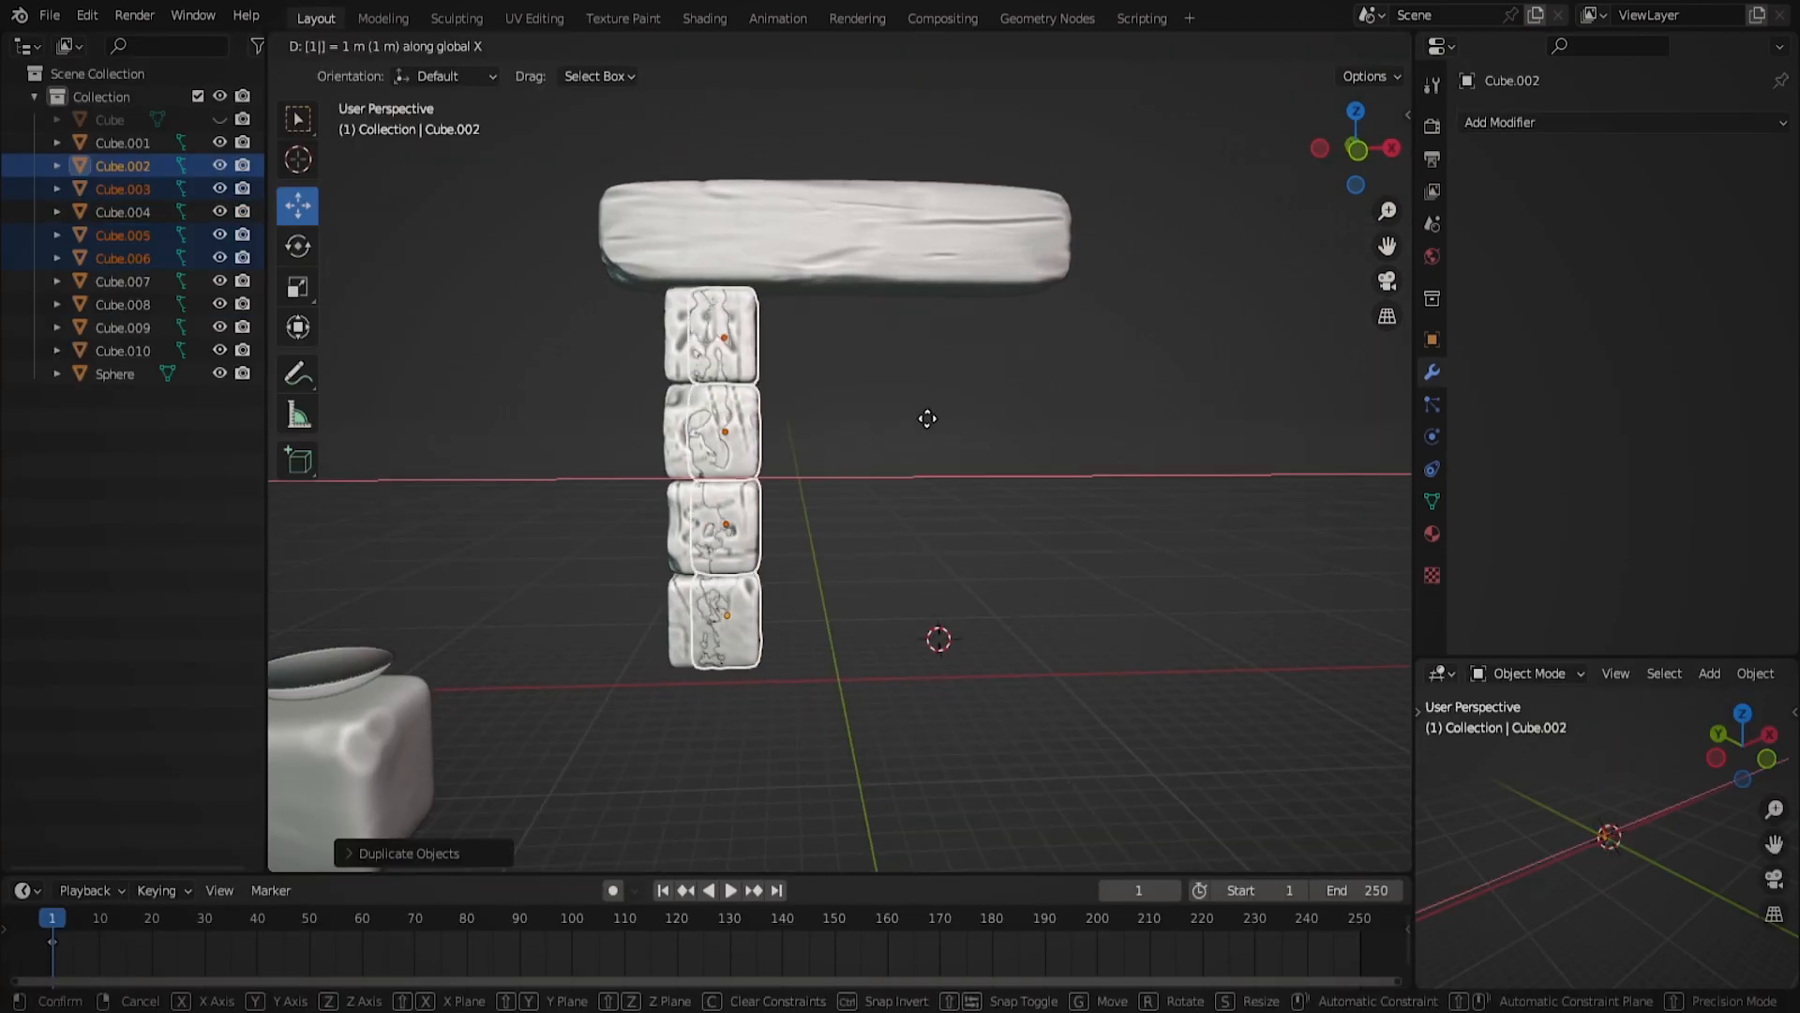
left_click(926, 413)
key("ctrl+s")
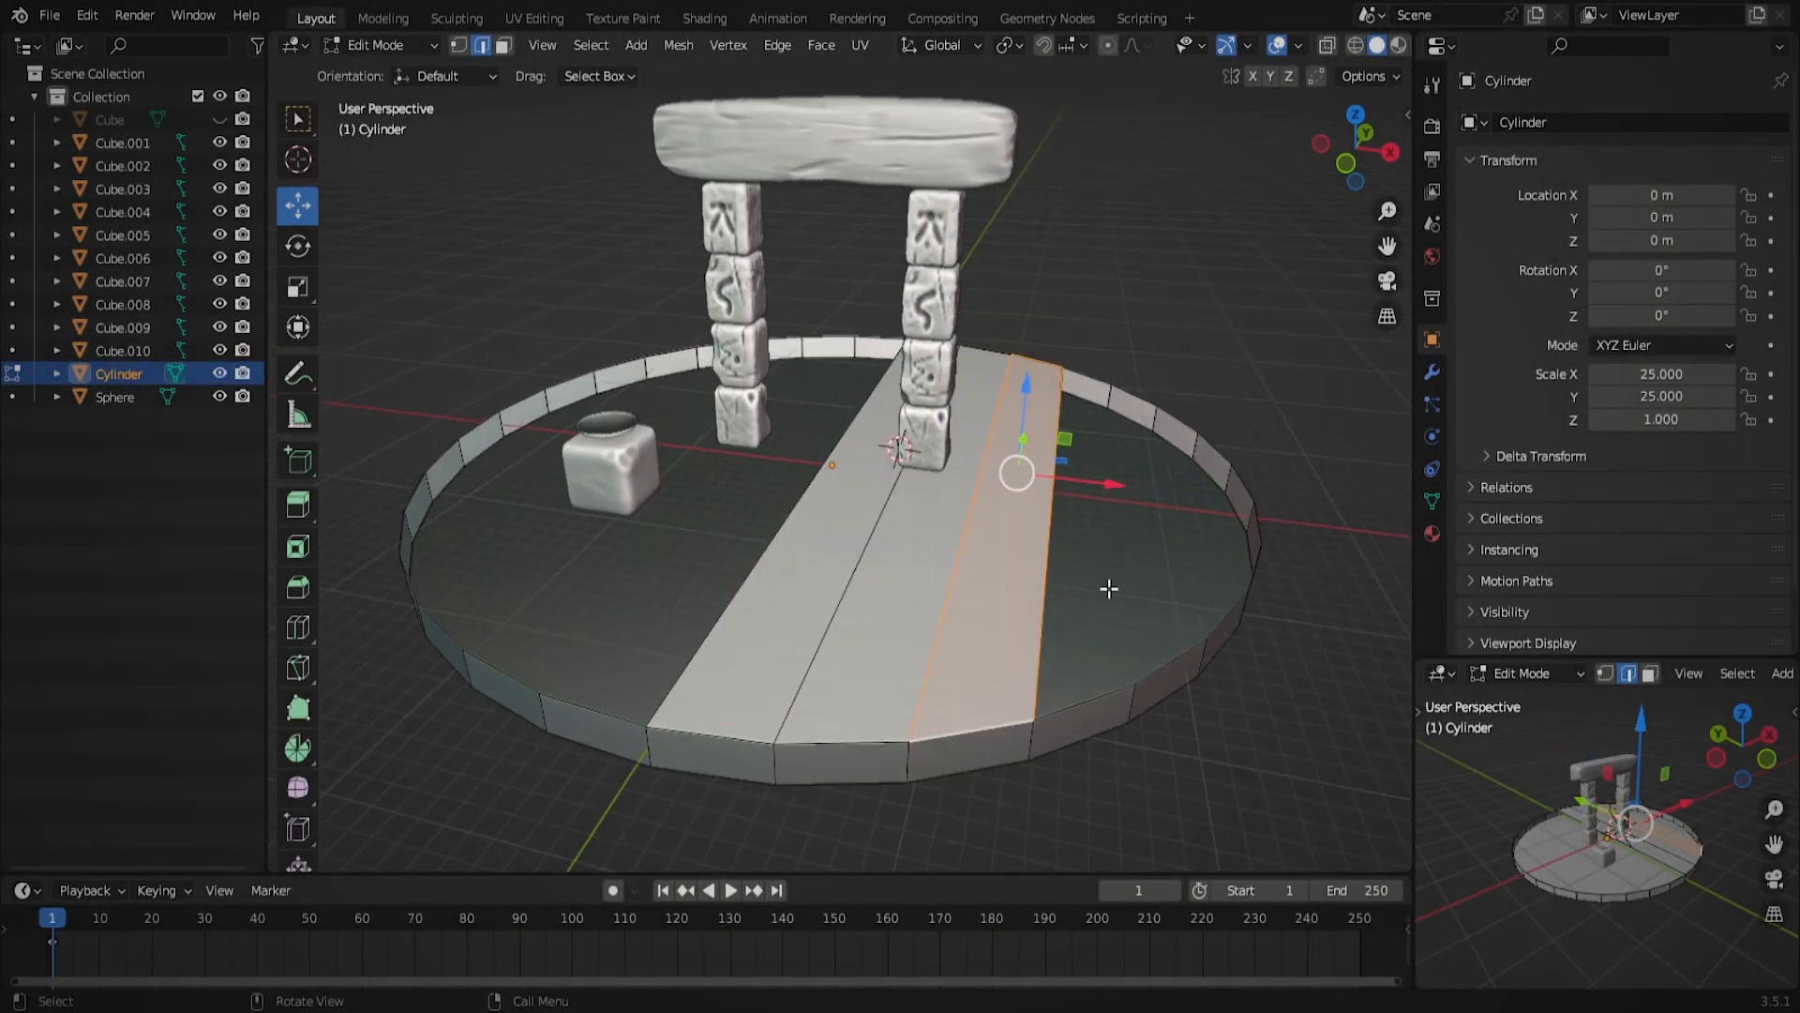
Delete the negative-X half of the ground cylinder and add a Mirror modifier to it.
key("KP_7")
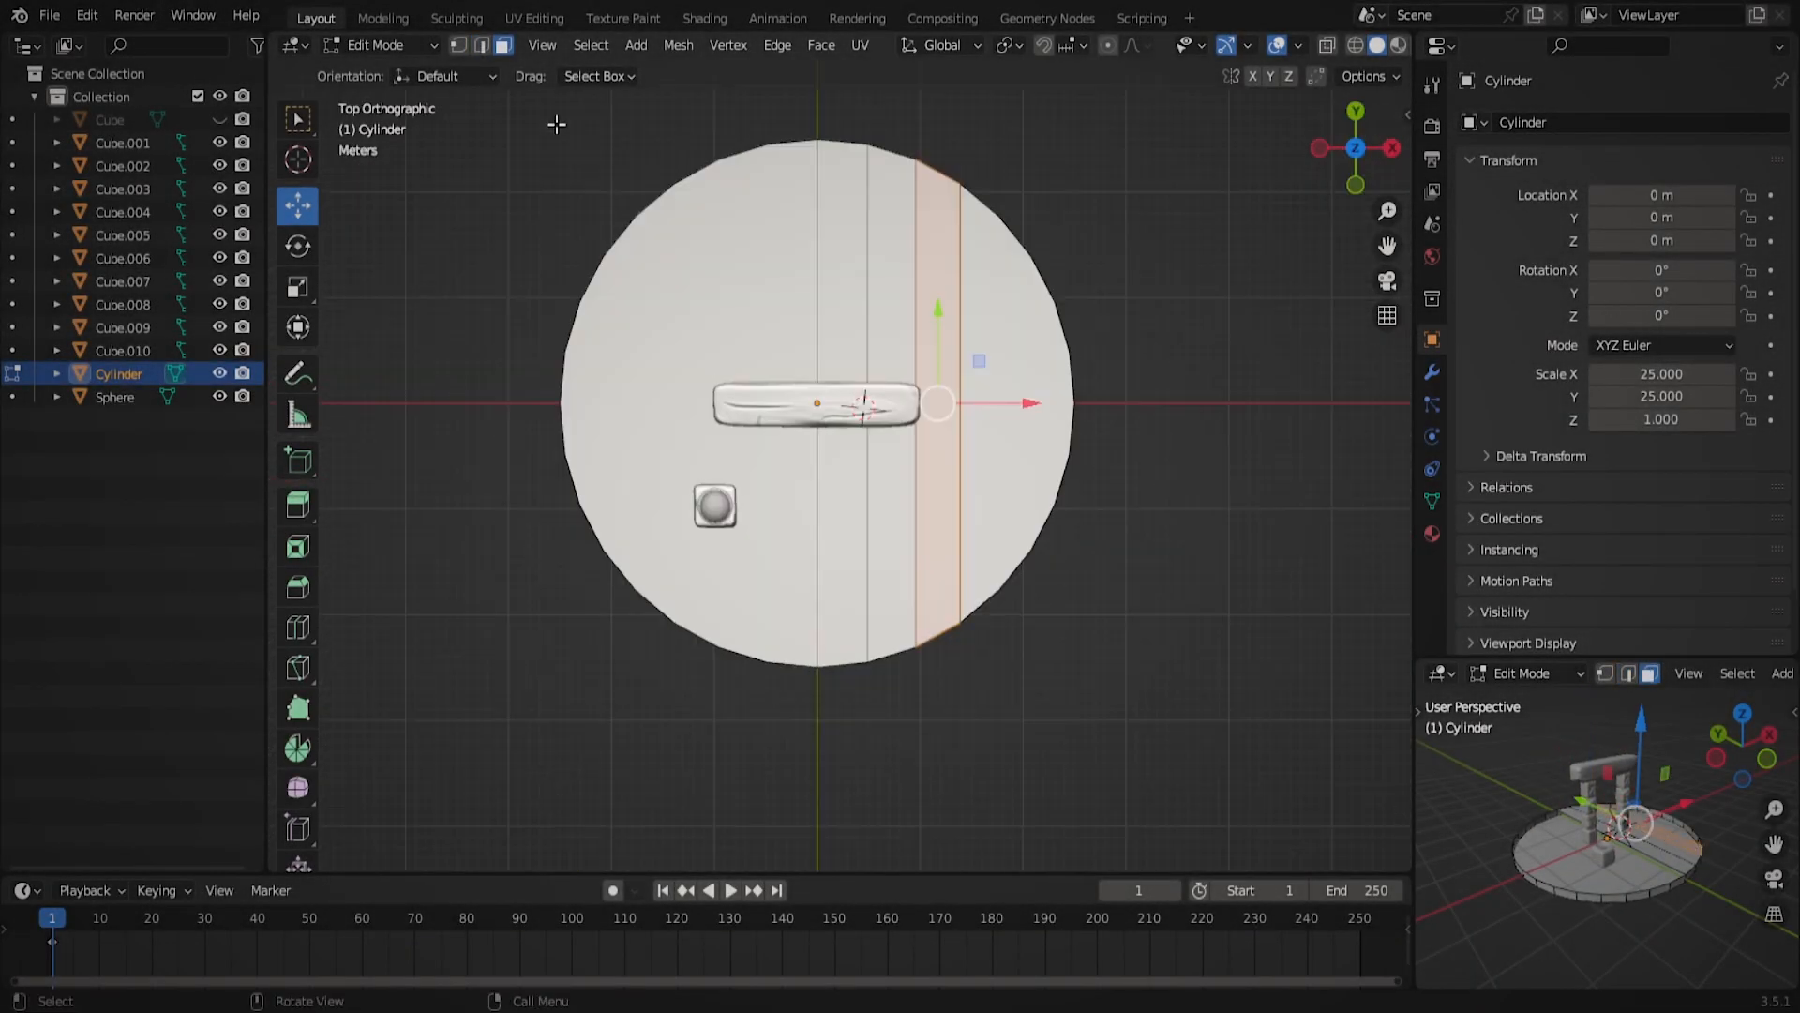
key("a")
left_click_drag(583, 128, 820, 737)
key("x")
middle_click_drag(819, 737, 1116, 394)
key("shift+z")
left_click(1432, 372)
left_click(1622, 123)
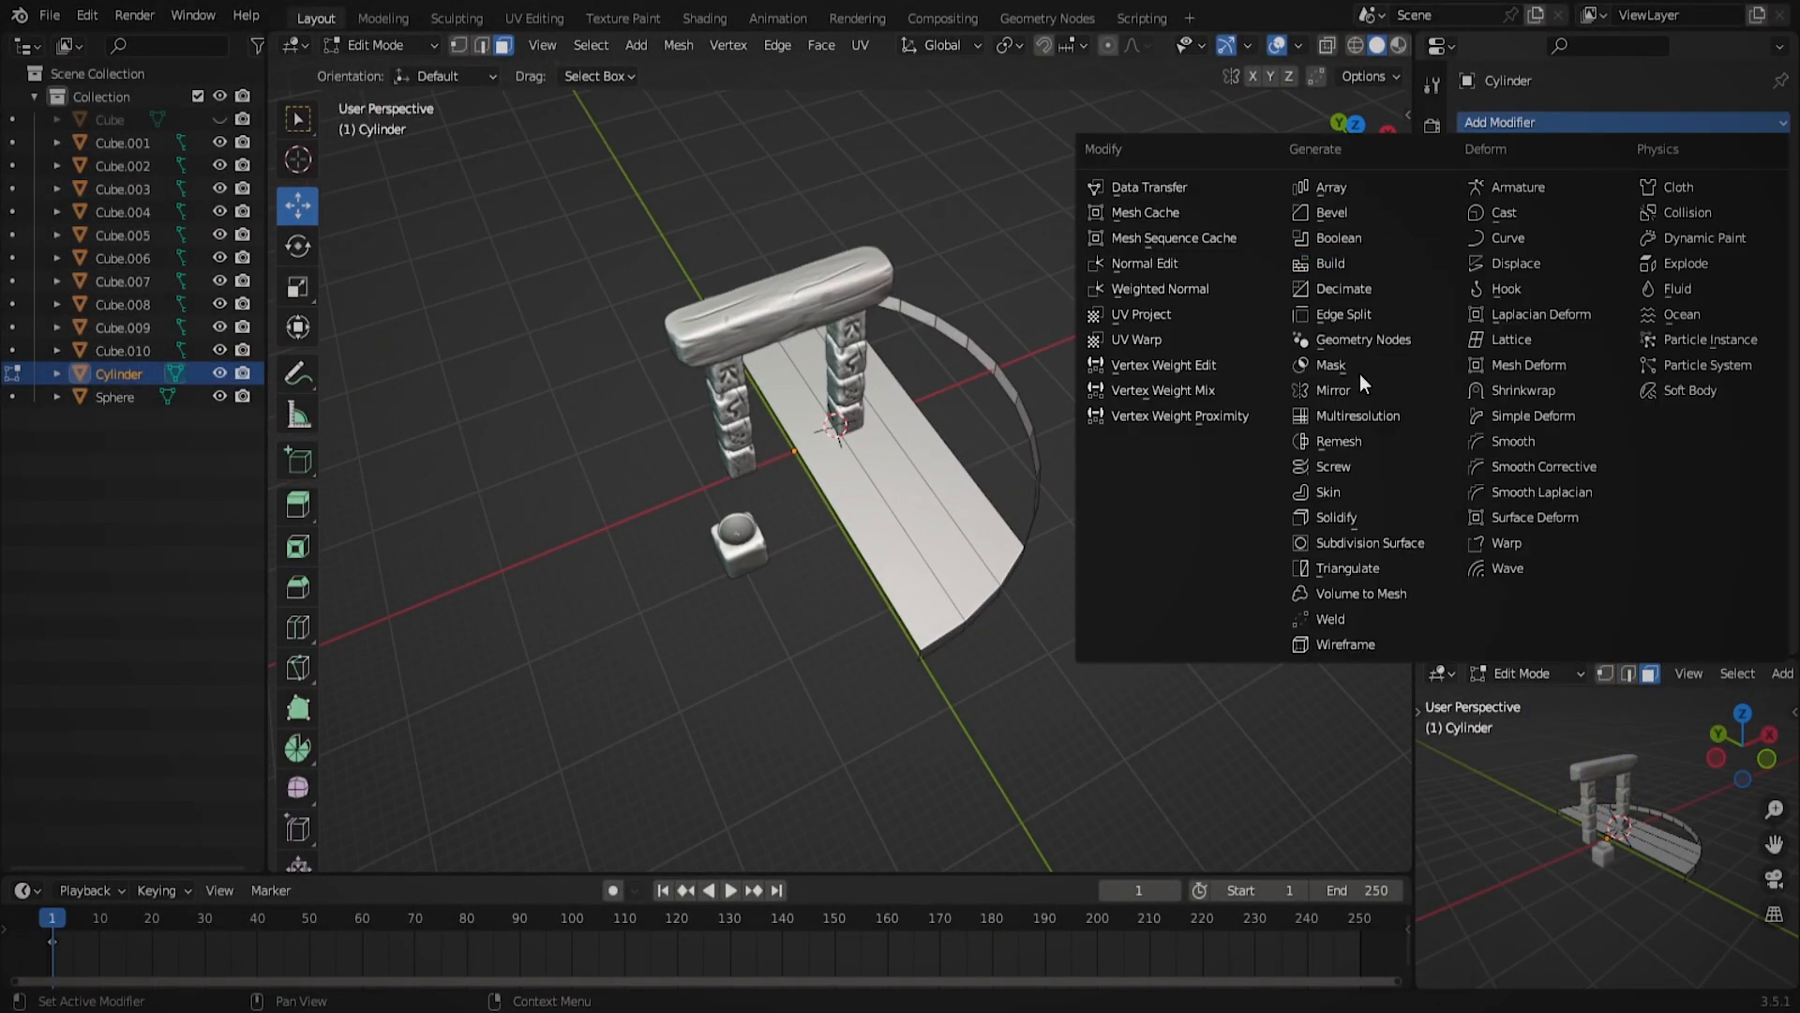
left_click(1324, 390)
Fill the missing top faces of the ground disc out to its rim.
key("2")
key("f")
middle_click_drag(1071, 667, 838, 573, "shift")
scroll(952, 422, "up", 4)
left_click(957, 371)
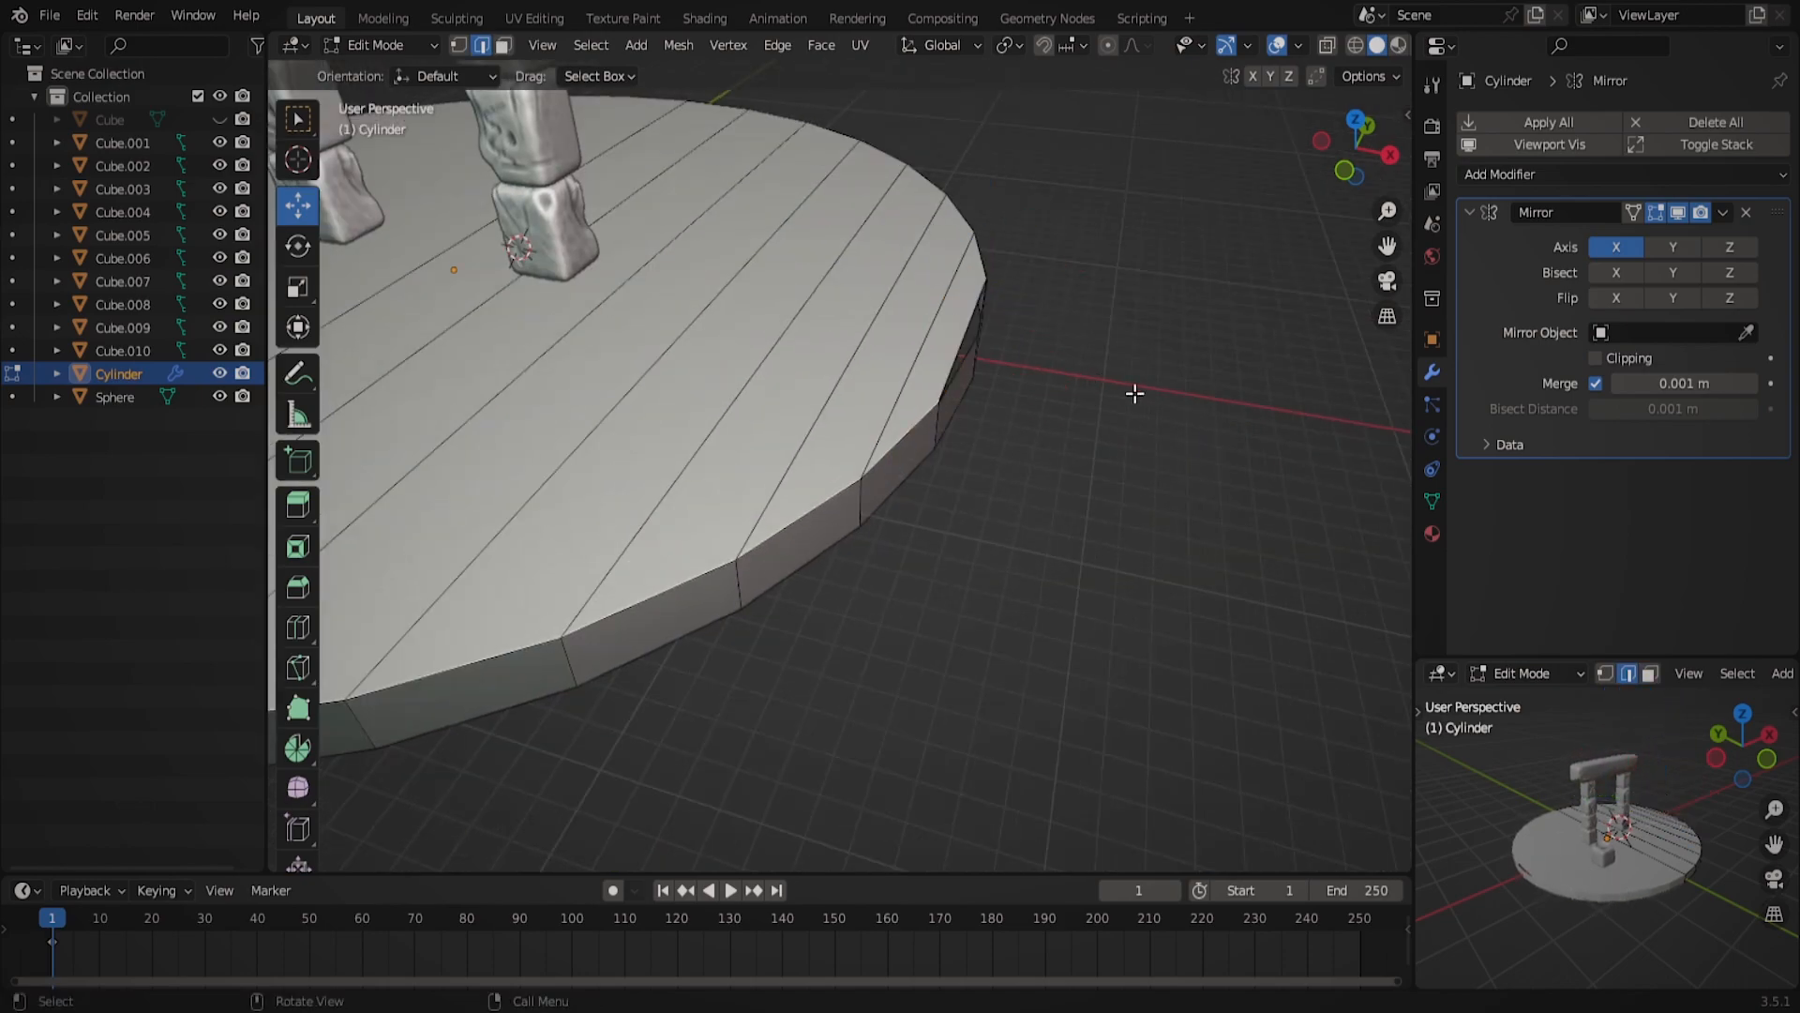
key("f")
Apply the Mirror modifier and add a single loop cut across the ground disc's long strips.
middle_click_drag(1134, 393, 1290, 283)
scroll(1290, 284, "down", 6)
left_click(1549, 123)
left_click(299, 626)
left_click(844, 375)
middle_click_drag(876, 366, 764, 398)
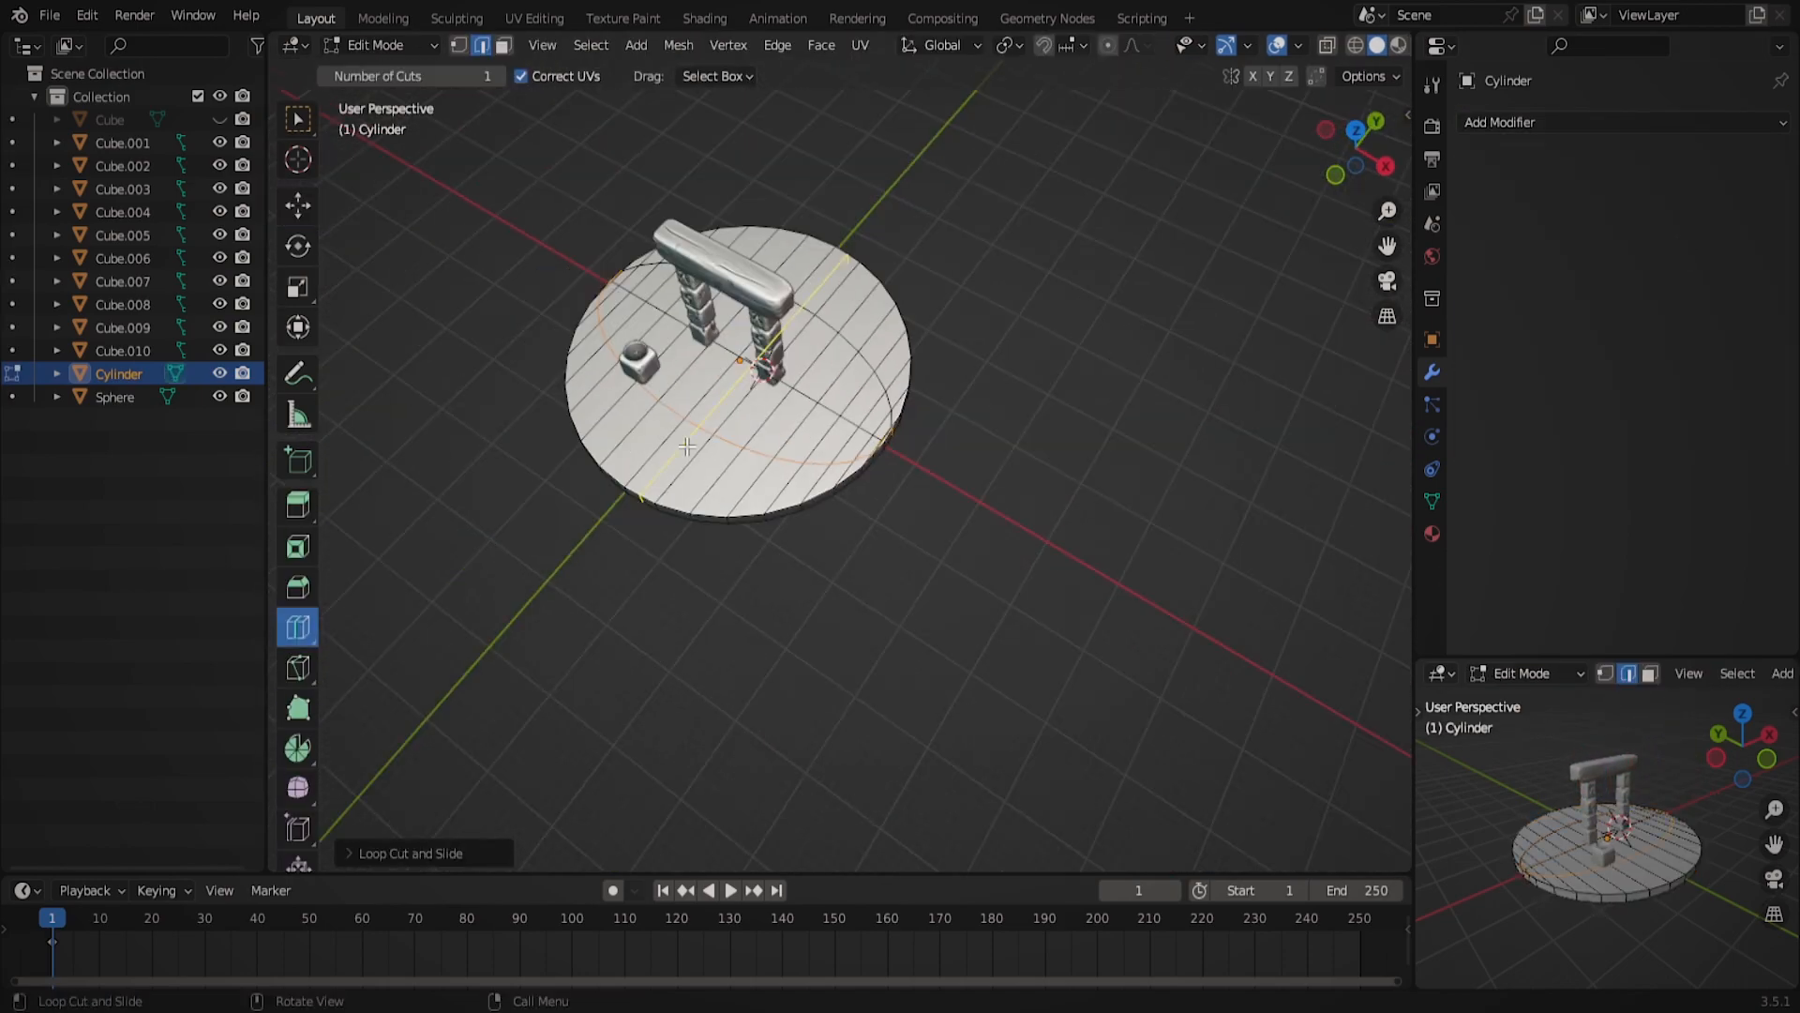
left_click(765, 398)
Add a Subdivision Surface modifier to the ground disc and apply it.
left_click(298, 206)
key("Tab")
left_click(1622, 123)
left_click(1324, 548)
left_click(1709, 210)
left_click(1631, 234)
key("Tab")
key("Tab")
Shade the ground disc smooth.
middle_click_drag(1133, 380, 1141, 345)
left_click(1432, 340)
middle_click_drag(1107, 422, 1013, 422)
right_click(846, 479)
left_click(850, 482)
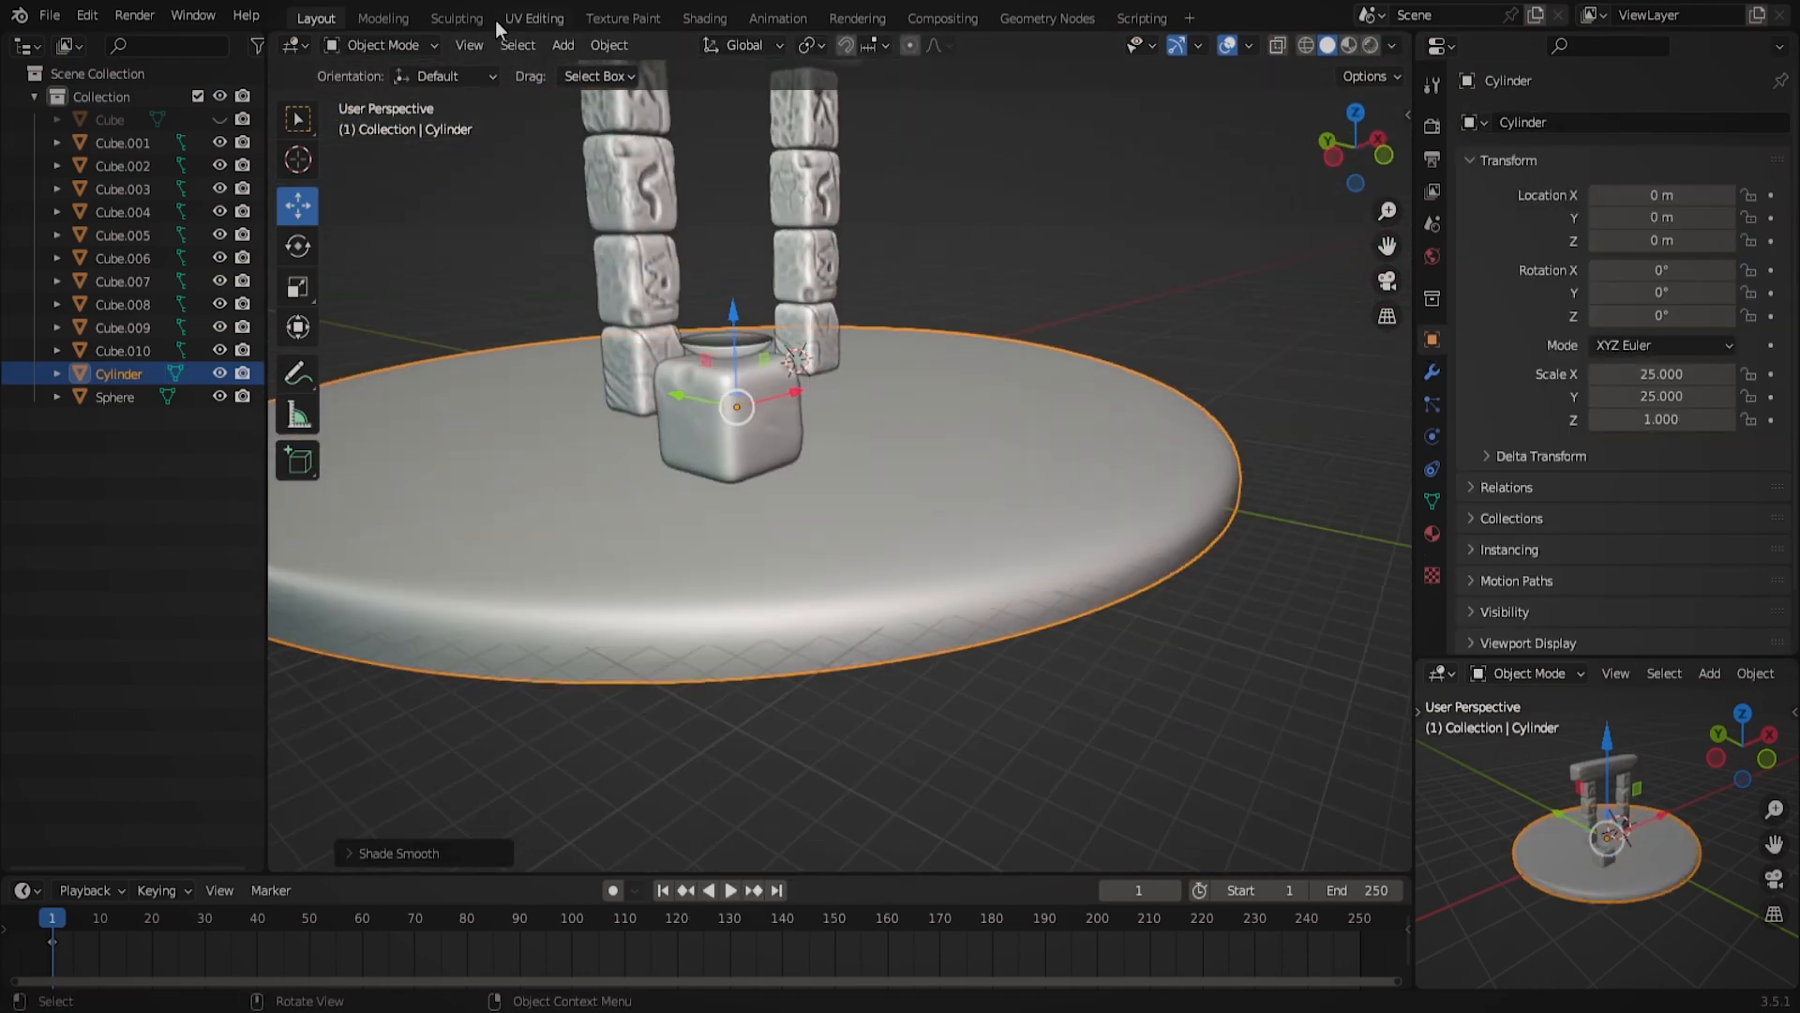
Start sculpting the ground disc and try the RB_06 brush across its surface, undoing the stroke.
left_click(457, 18)
left_click(1633, 220)
left_click(1517, 580)
left_click_drag(1031, 525, 1451, 700)
key("ctrl+z")
Try another relief brush on the ground disc and undo the result.
middle_click_drag(1125, 562, 938, 525)
left_click(1634, 220)
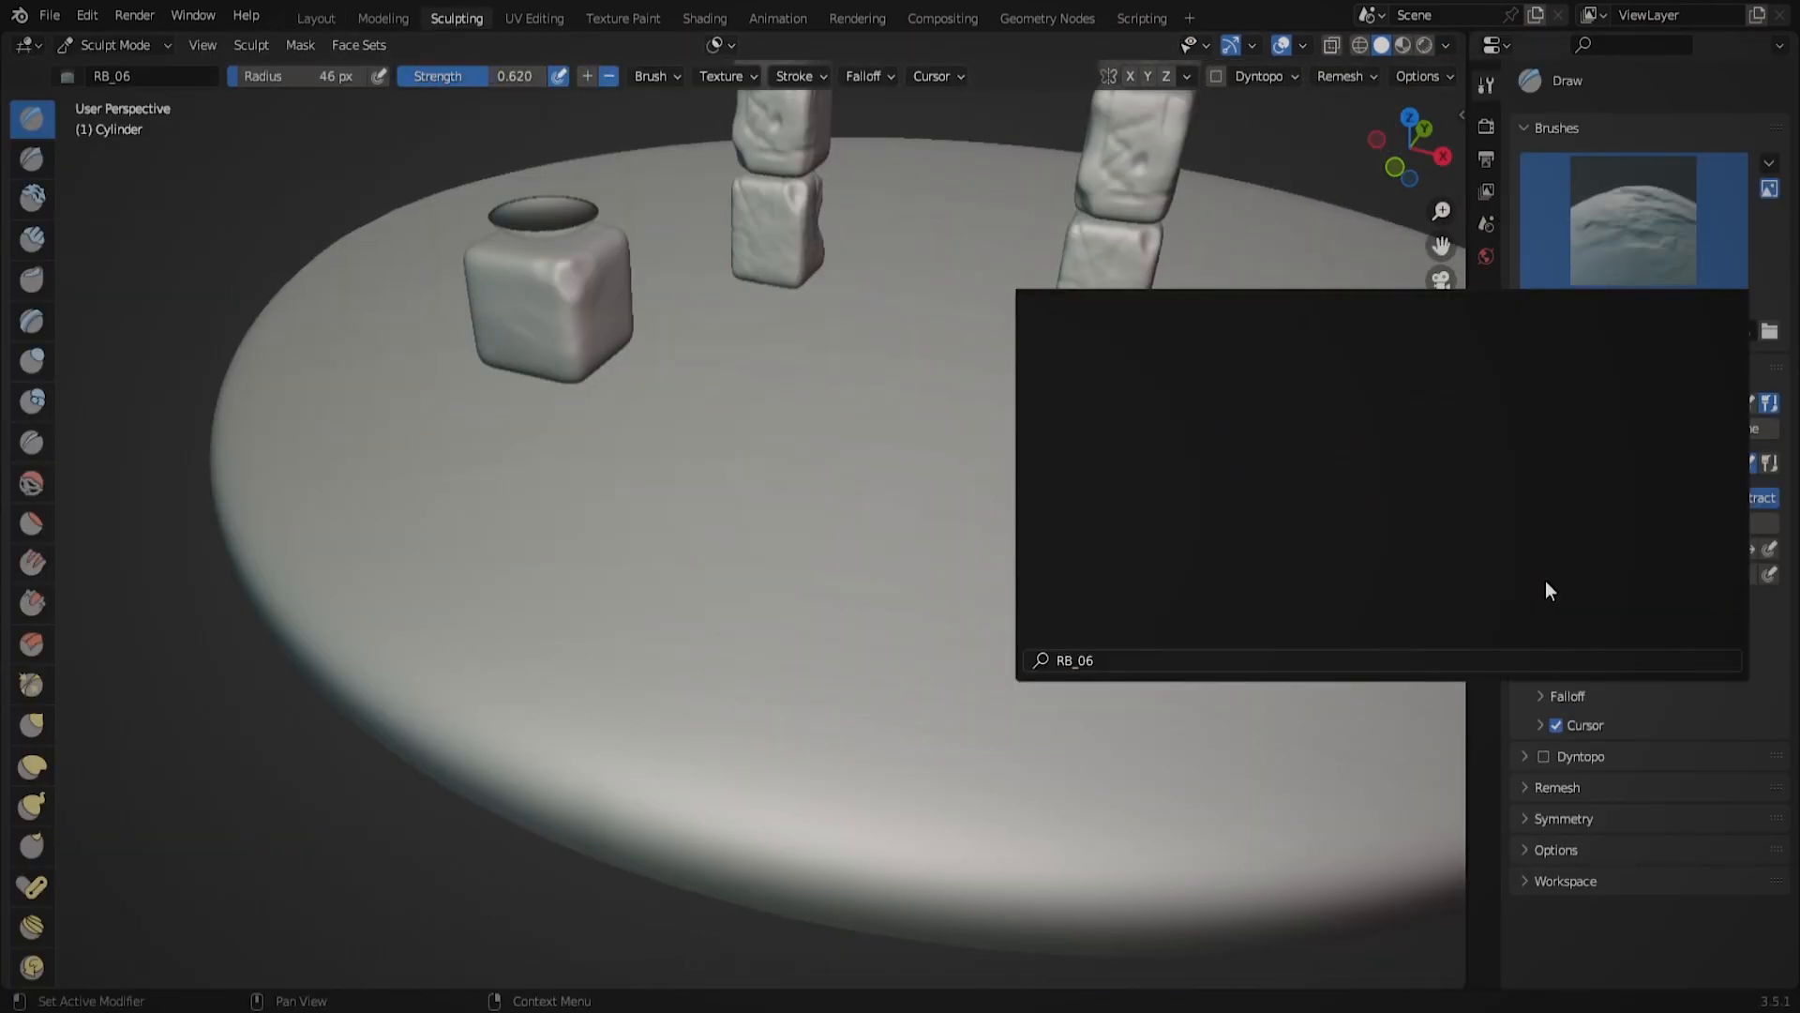
left_click(1549, 586)
scroll(1125, 469, "down", 6)
key("ctrl+z")
middle_click_drag(1138, 474, 985, 487)
Sculpt soft, uneven ground relief into the disc with a different brush and smooth it.
left_click(1634, 220)
left_click(1510, 459)
scroll(1097, 402, "up", 5)
mouse_move(1097, 403)
middle_mouse_down()
mouse_move(450, 429)
mouse_move(819, 543)
mouse_move(916, 366)
middle_mouse_up()
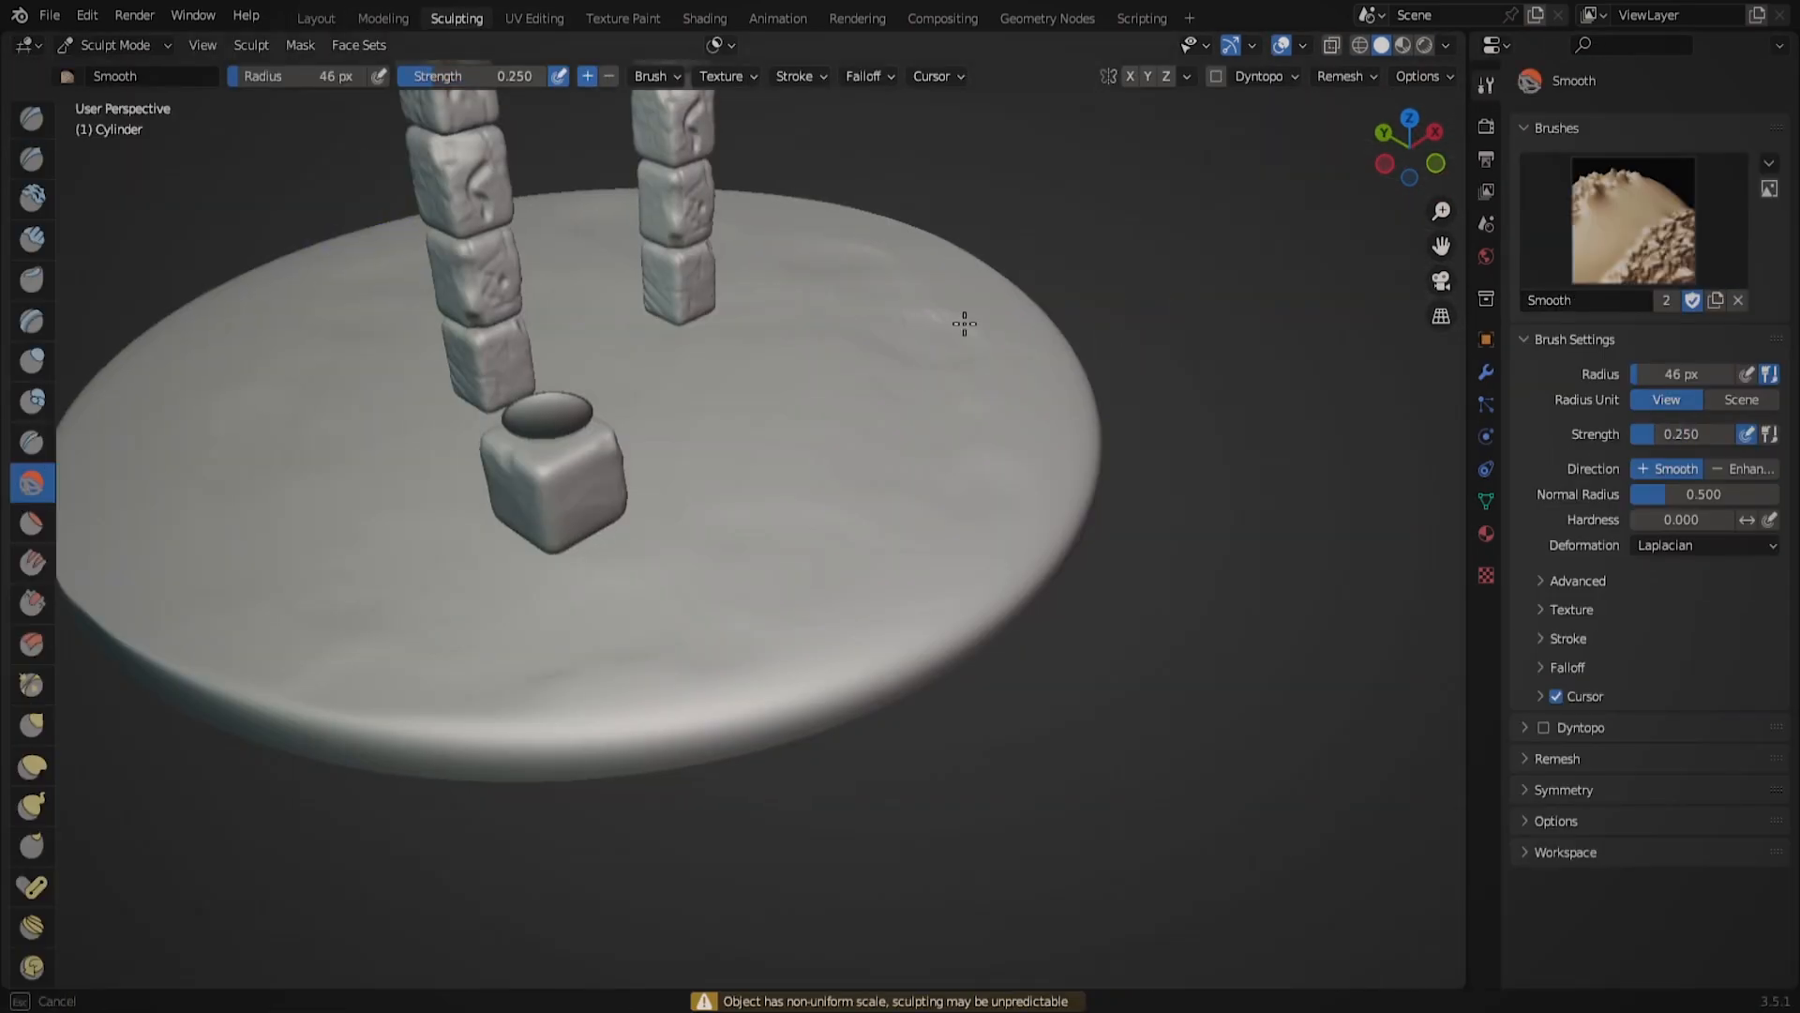
scroll(883, 306, "down", 4)
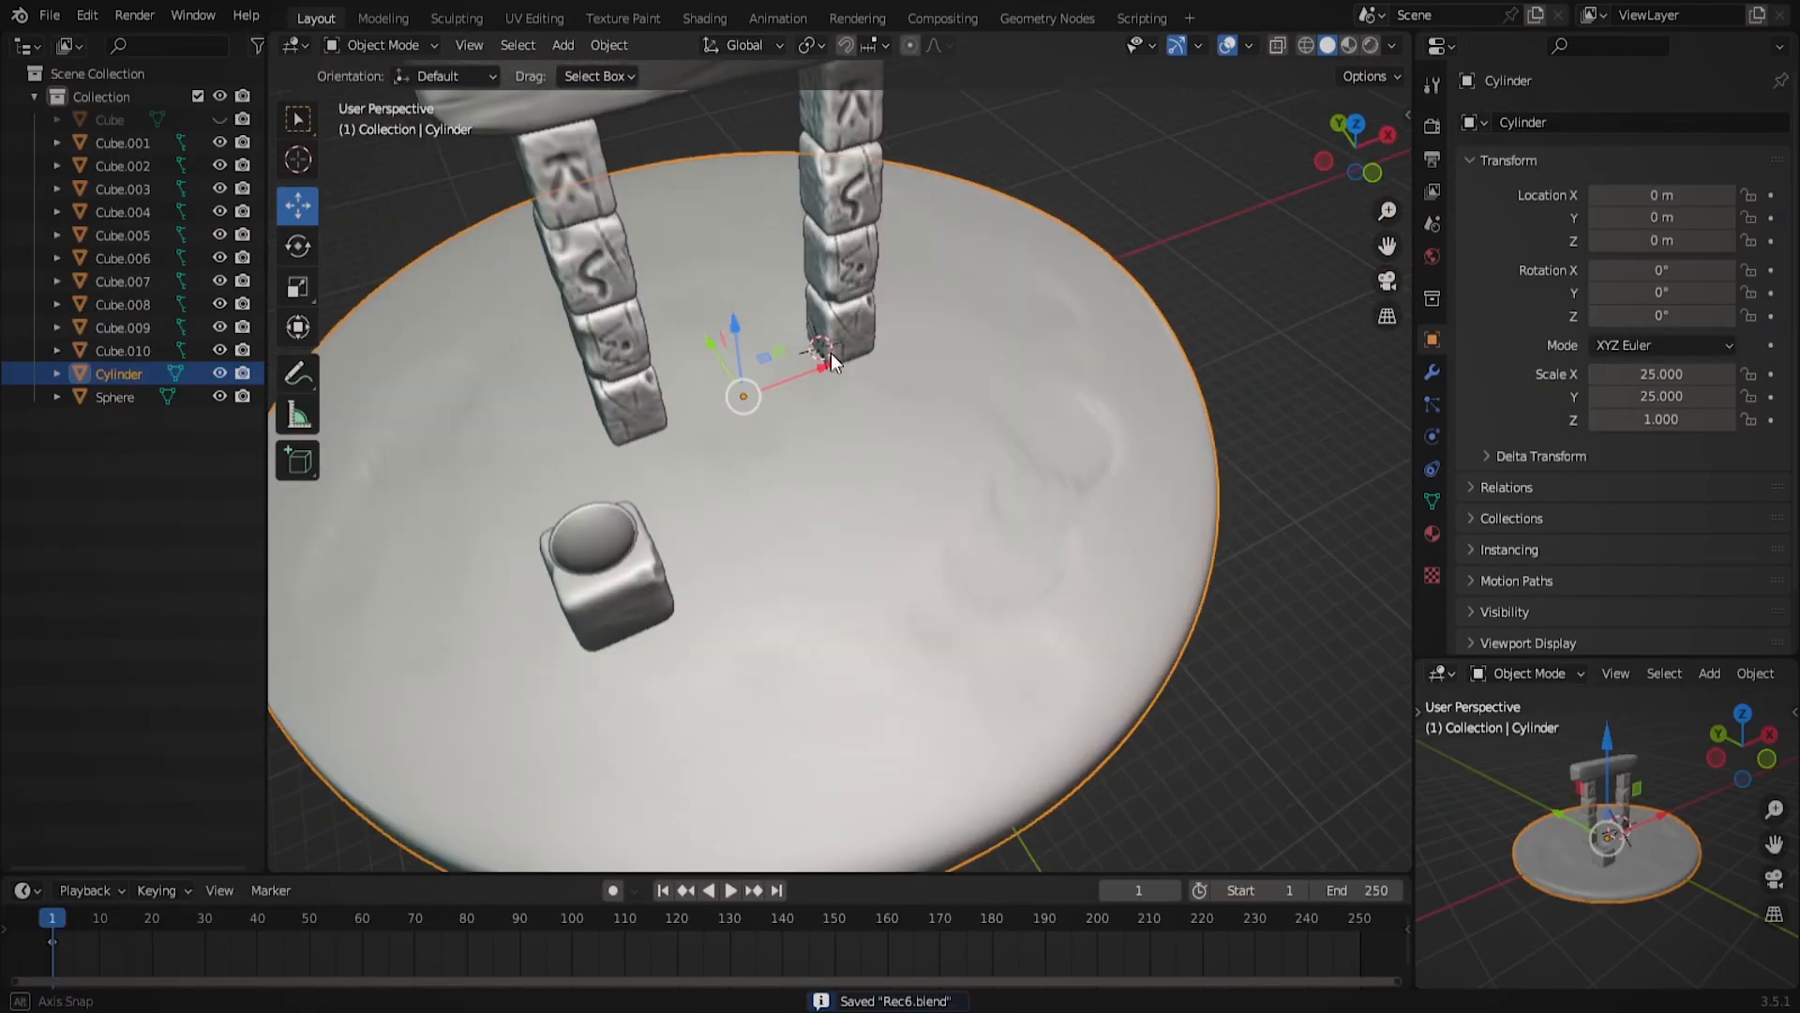
mouse_move(831, 353)
middle_mouse_down()
mouse_move(917, 414)
mouse_move(838, 379)
middle_mouse_up()
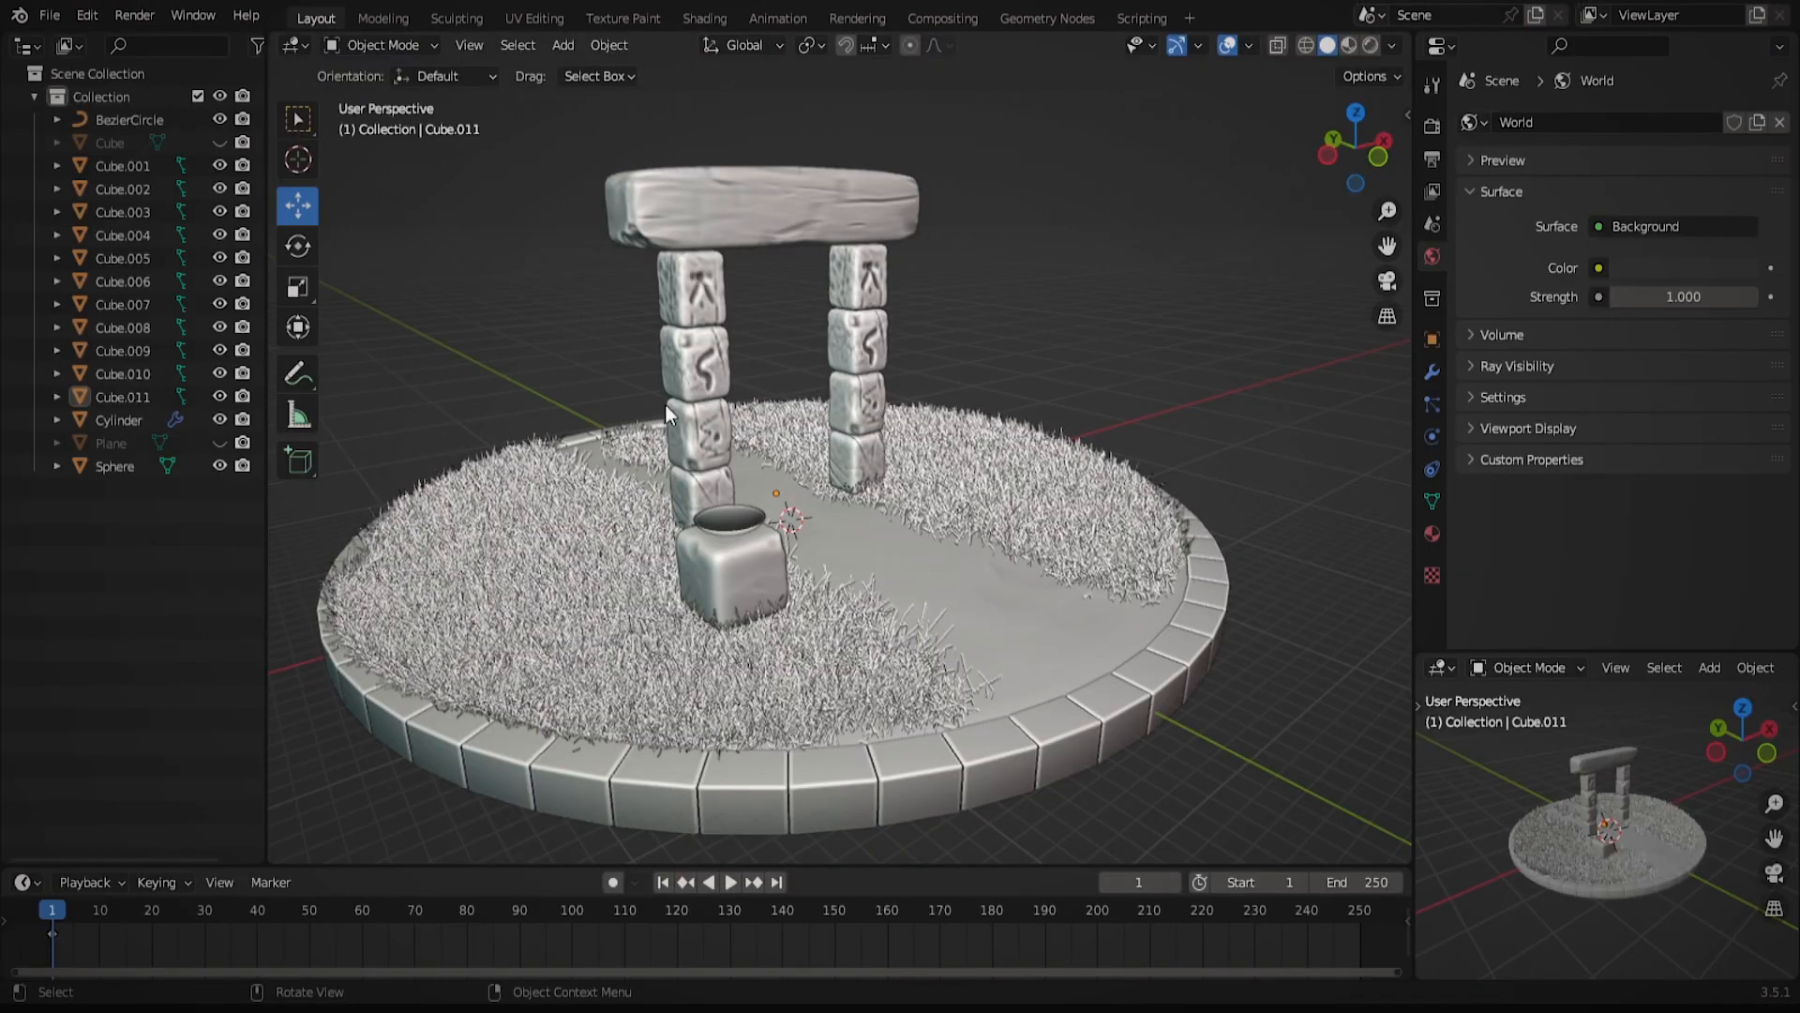
Add a Sun light to the scene and rotate it.
key("shift+a")
left_click(1053, 760)
left_click(298, 246)
left_click_drag(901, 506, 849, 539)
Set the world's HDR image texture to Sphere projection and Extend extension.
scroll(834, 539, "down", 3)
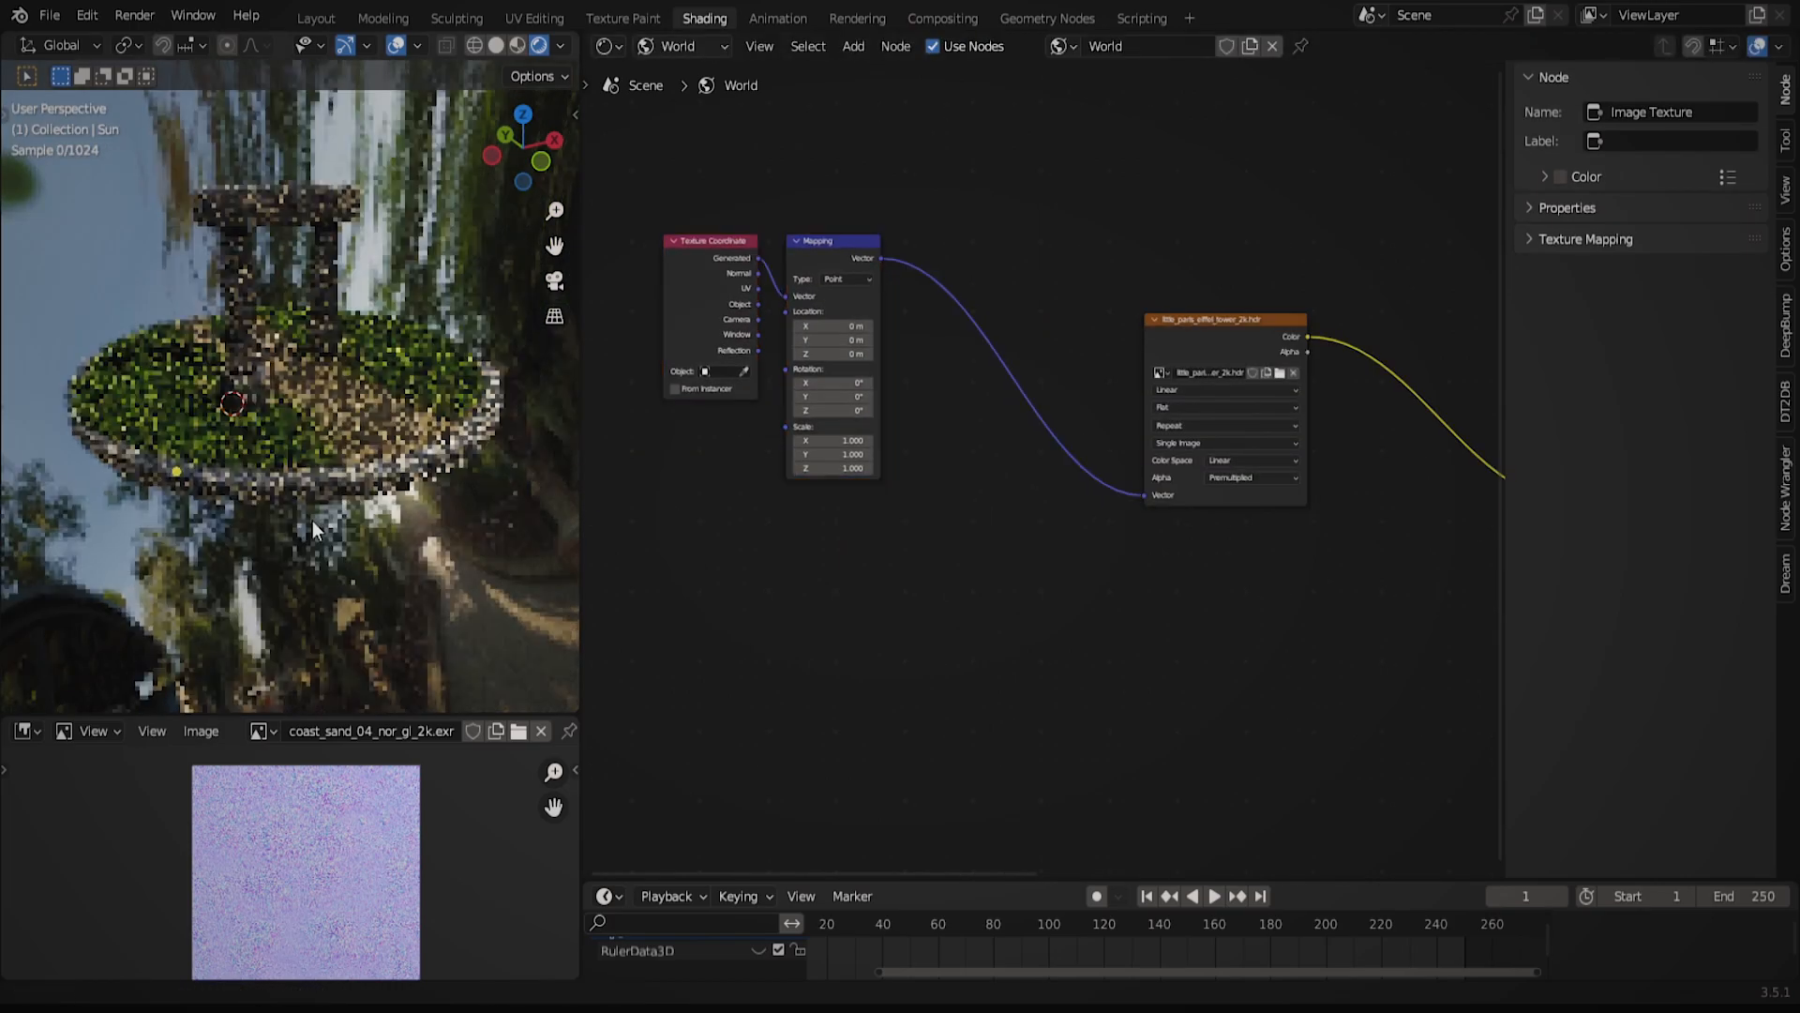
scroll(1169, 379, "up", 3)
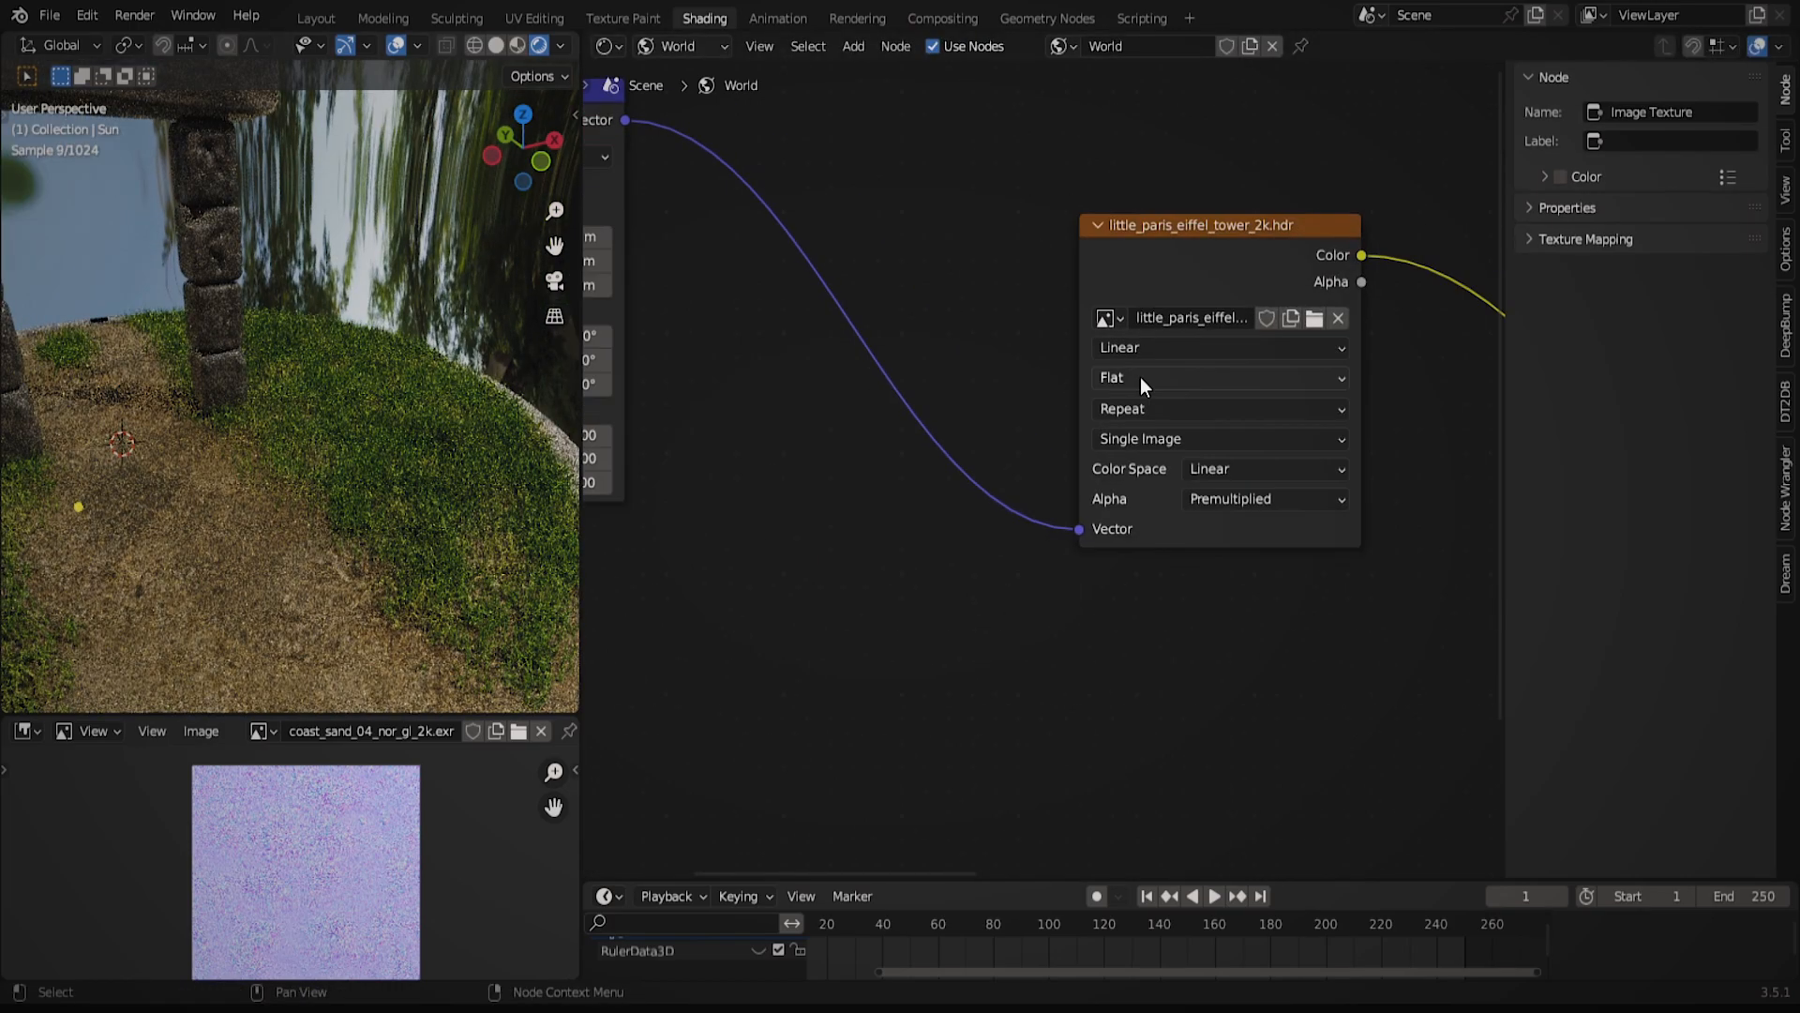
left_click(1169, 379)
left_click(1166, 415)
scroll(1158, 394, "up", 2)
left_click(1156, 394)
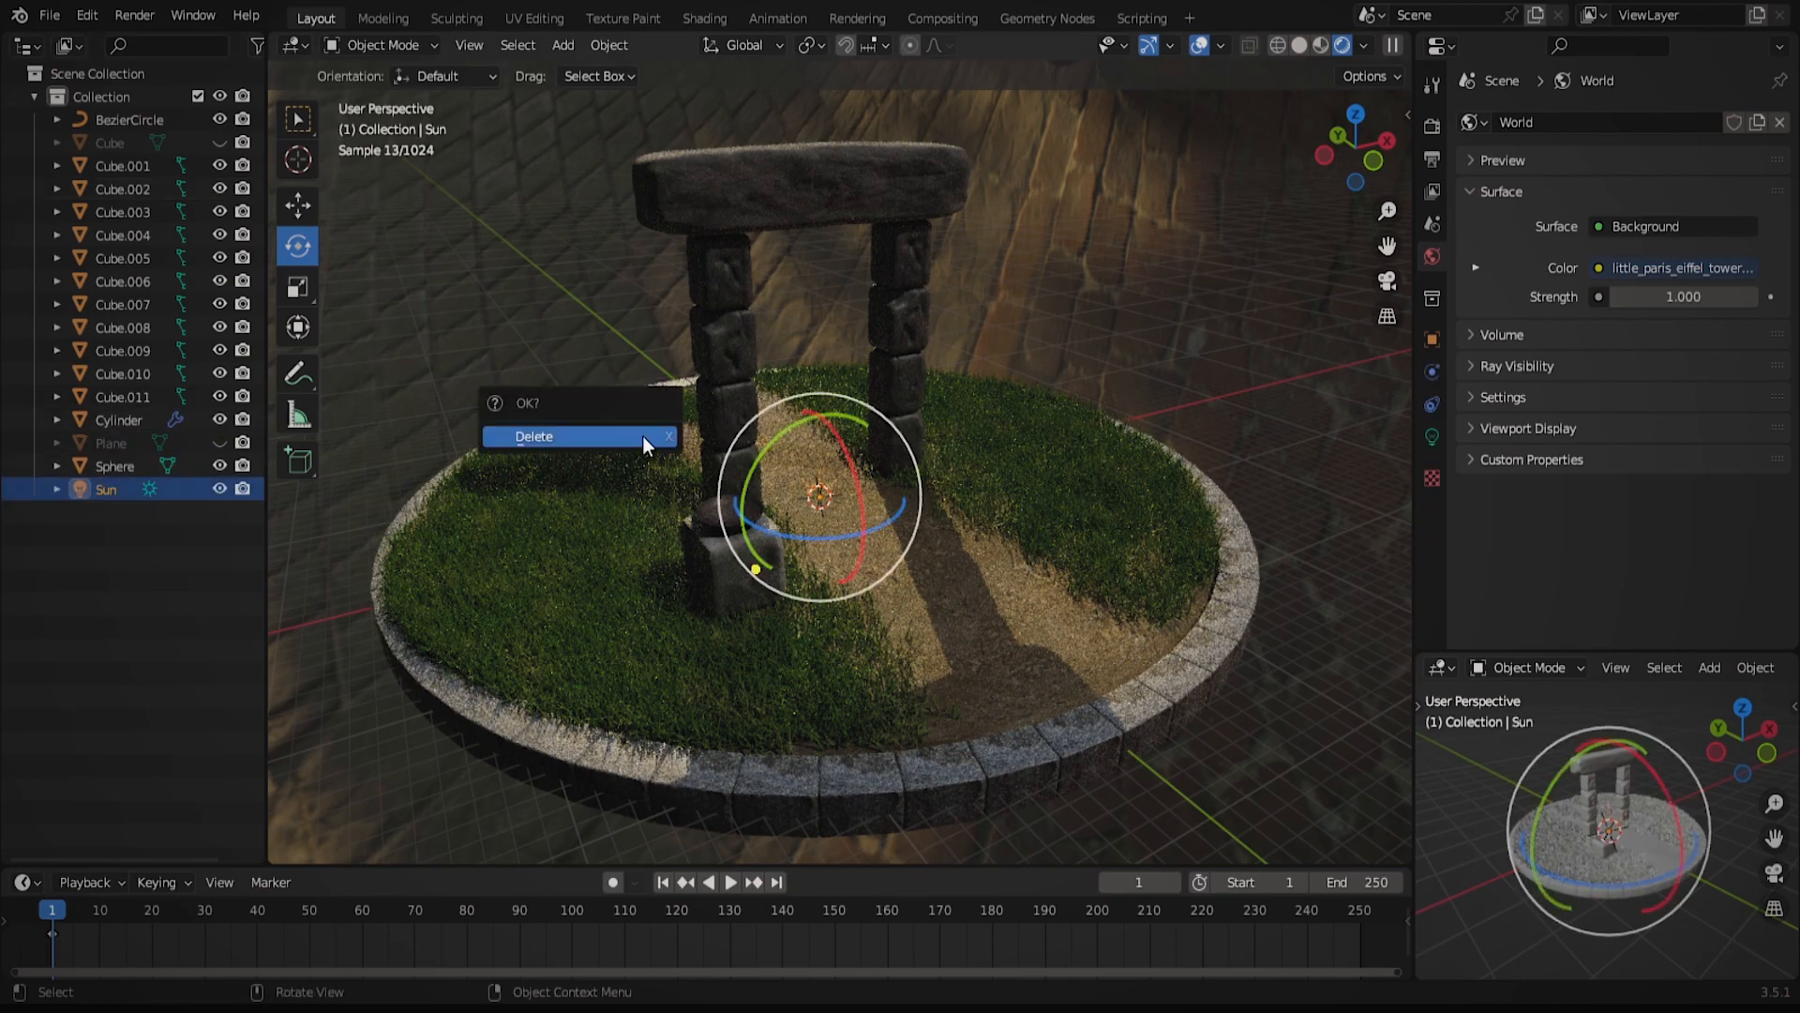
Delete the Sun light from the scene.
left_click(644, 437)
left_click(704, 18)
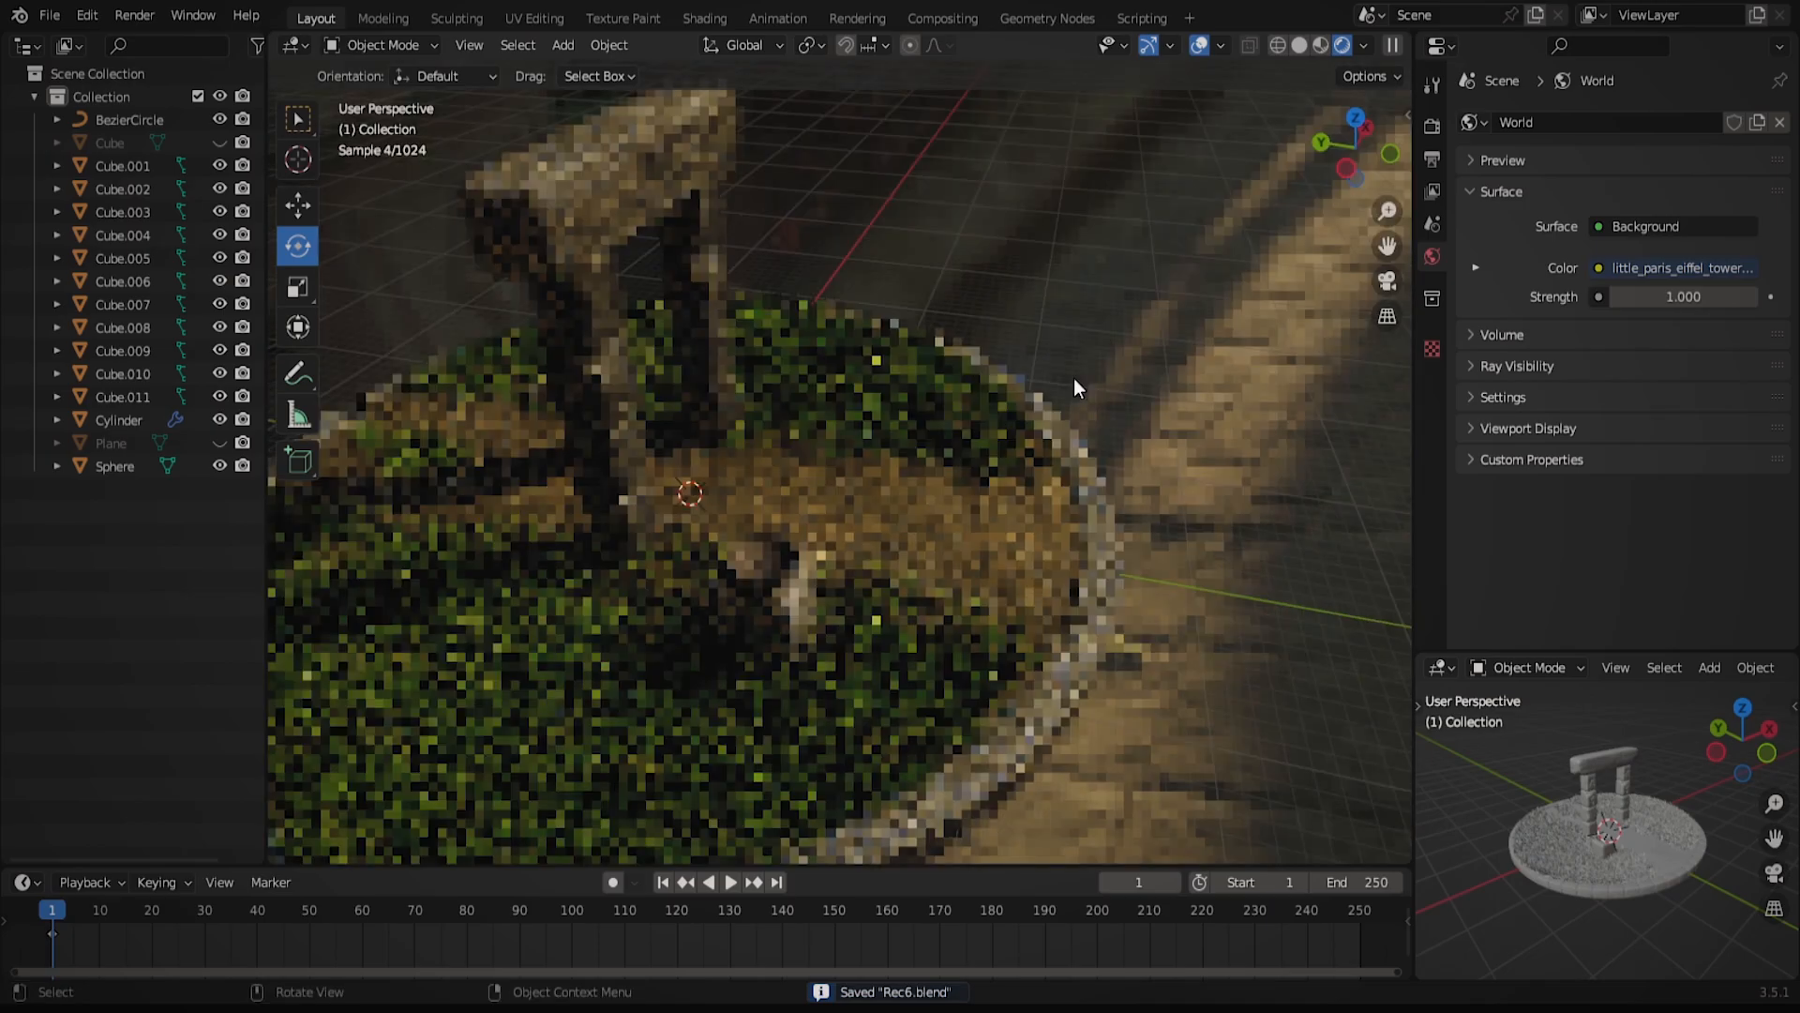
mouse_move(1073, 379)
middle_mouse_down()
mouse_move(726, 397)
mouse_move(1134, 227)
middle_mouse_up()
scroll(1141, 244, "up", 2)
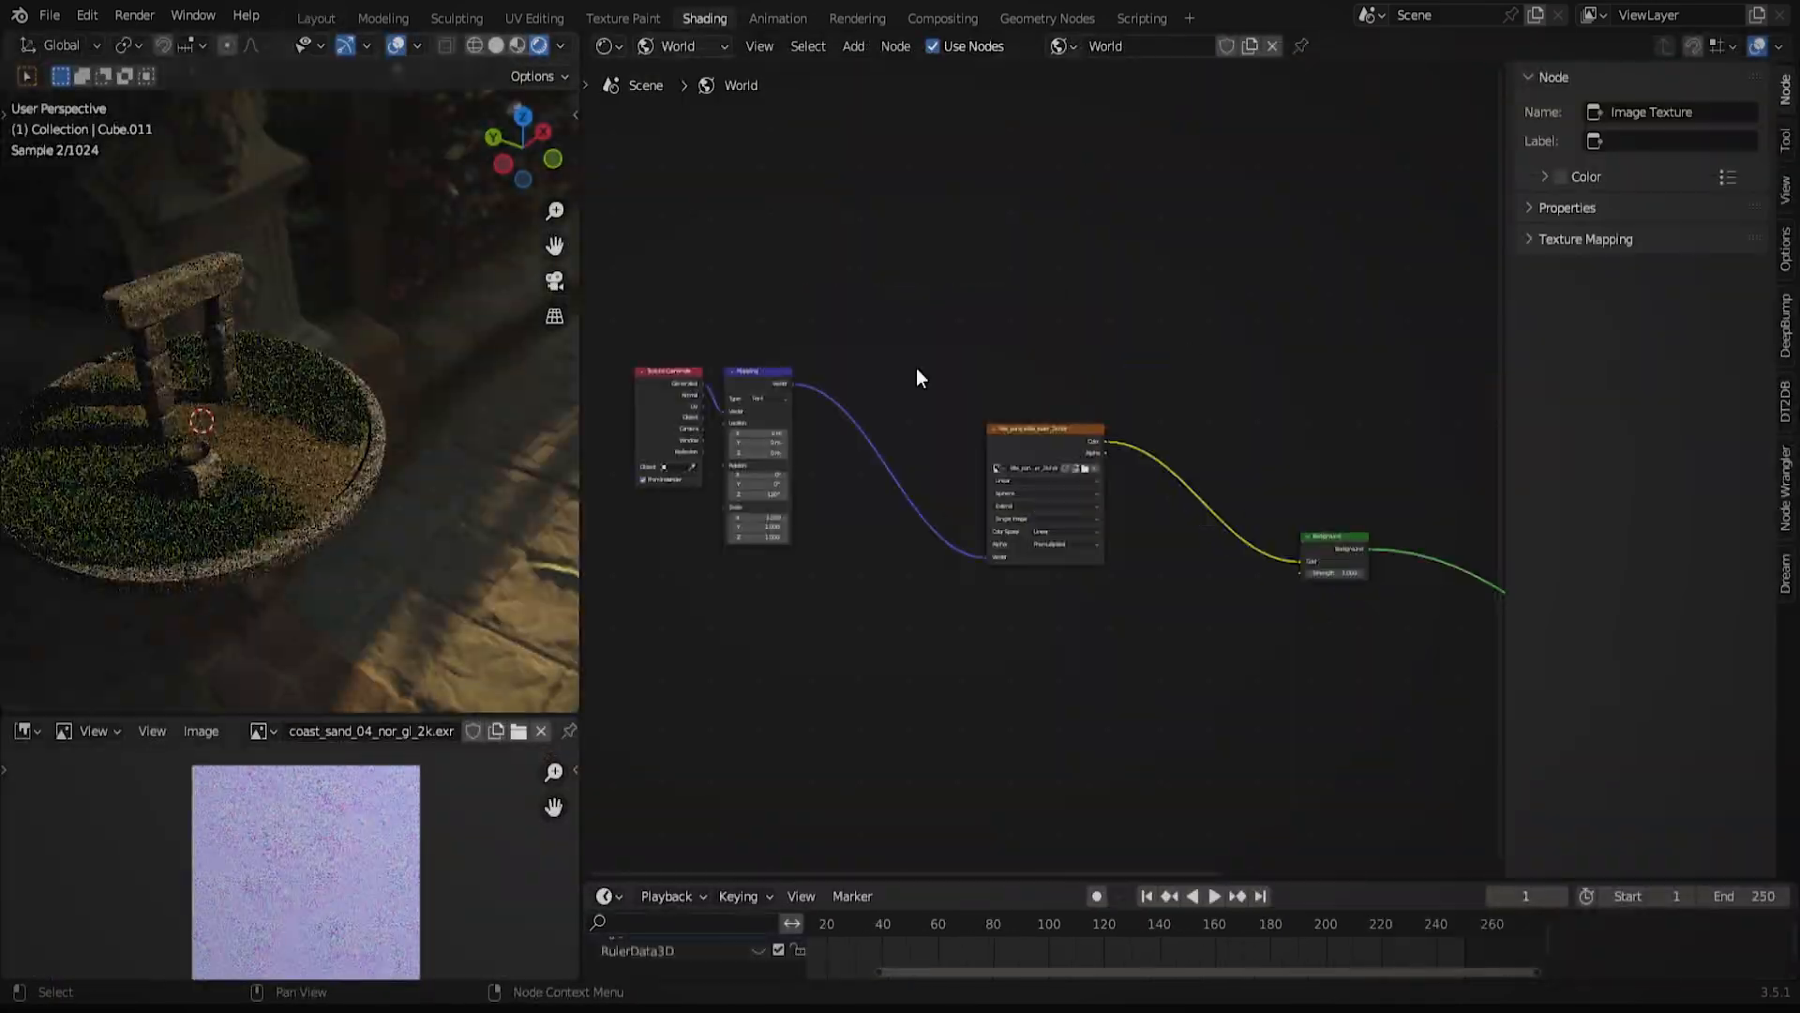
Add a Sky Texture node to the world with sun intensity 0, sun elevation 0° and sun rotation 102°.
key("shift+a")
type("sky")
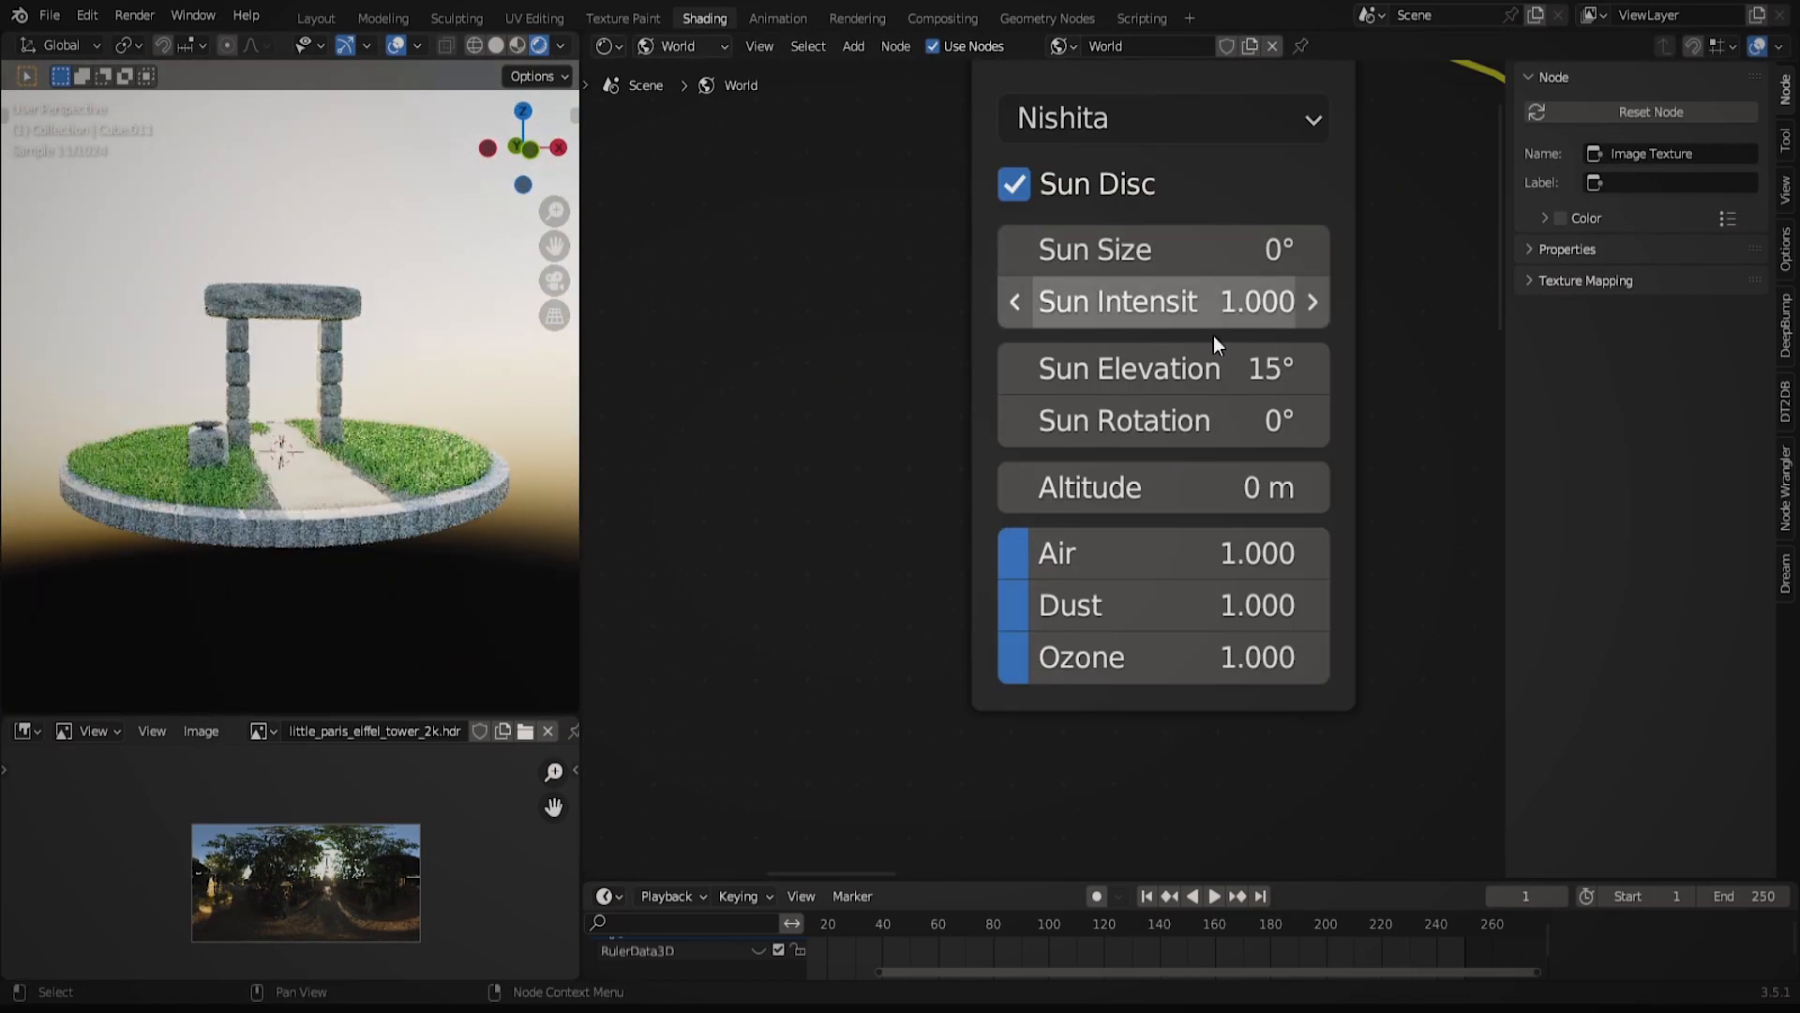
left_click(1194, 373)
type("0")
key("Return")
left_click_drag(1125, 421, 1206, 485)
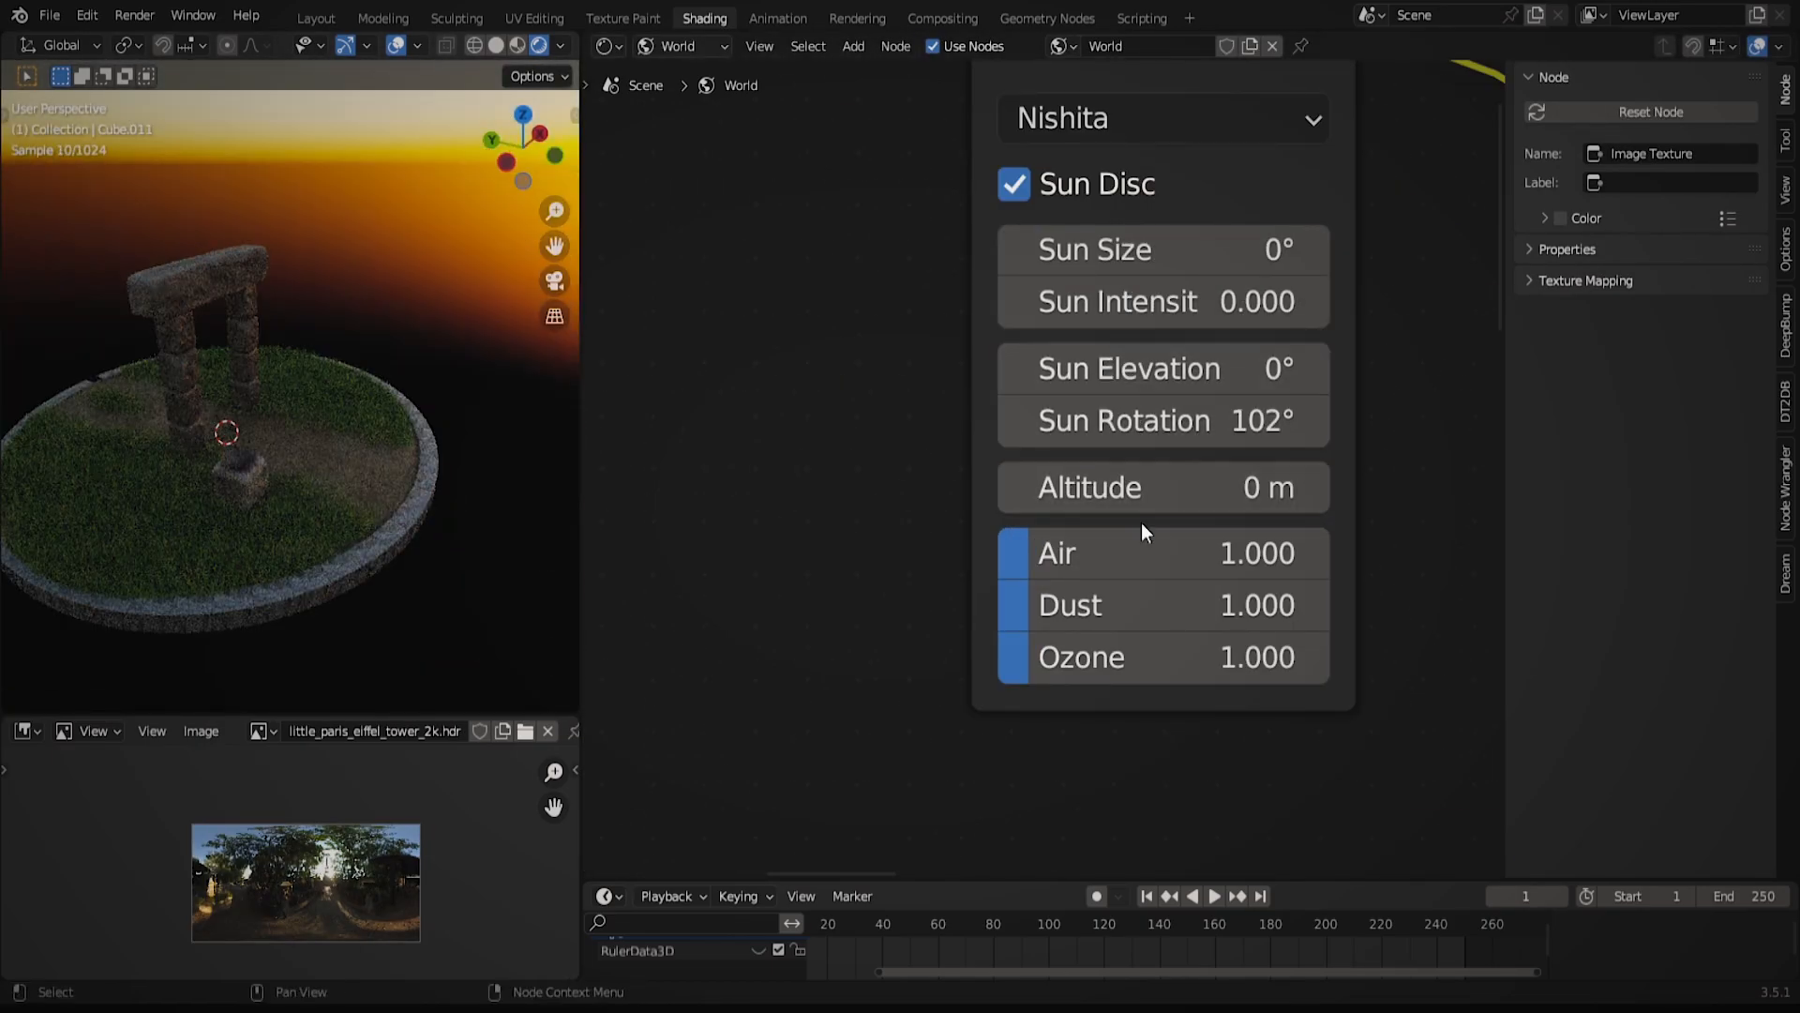
Try the Hosek / Wilkie sky type and tune the Nishita sky to altitude 136 m, air 1, dust 0 and ozone 0.
left_click(1163, 117)
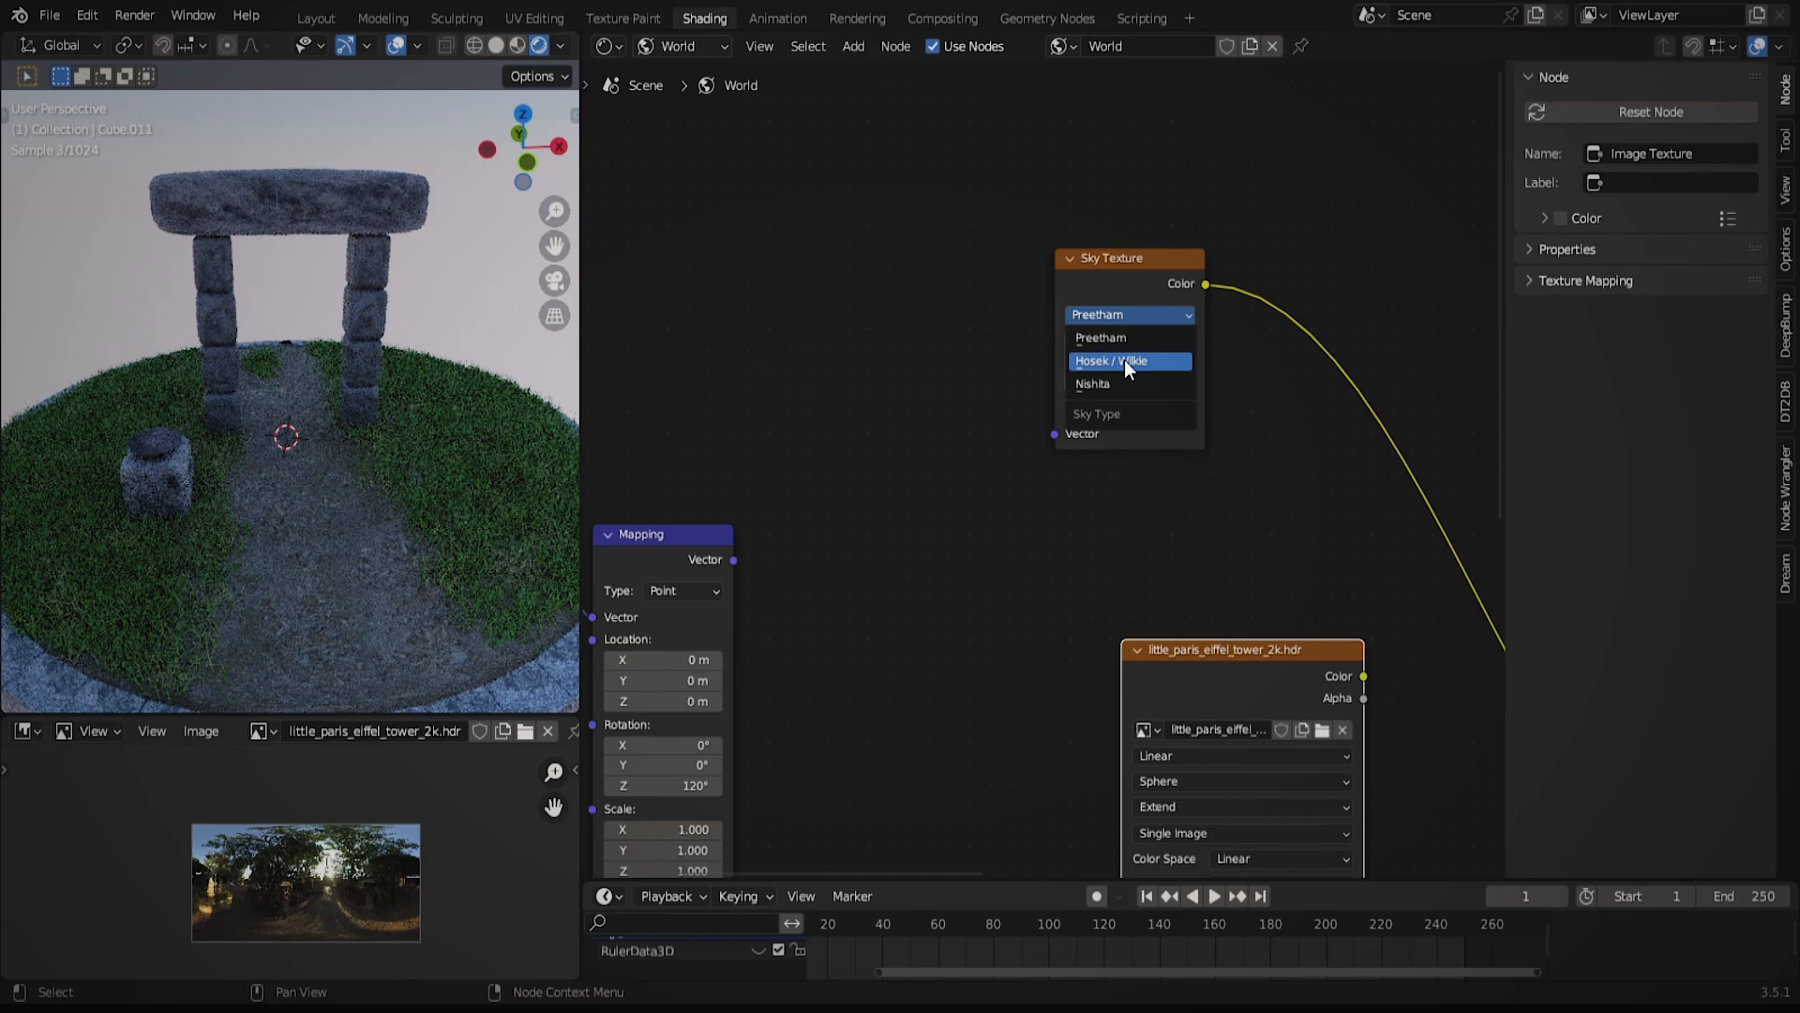
left_click(1133, 358)
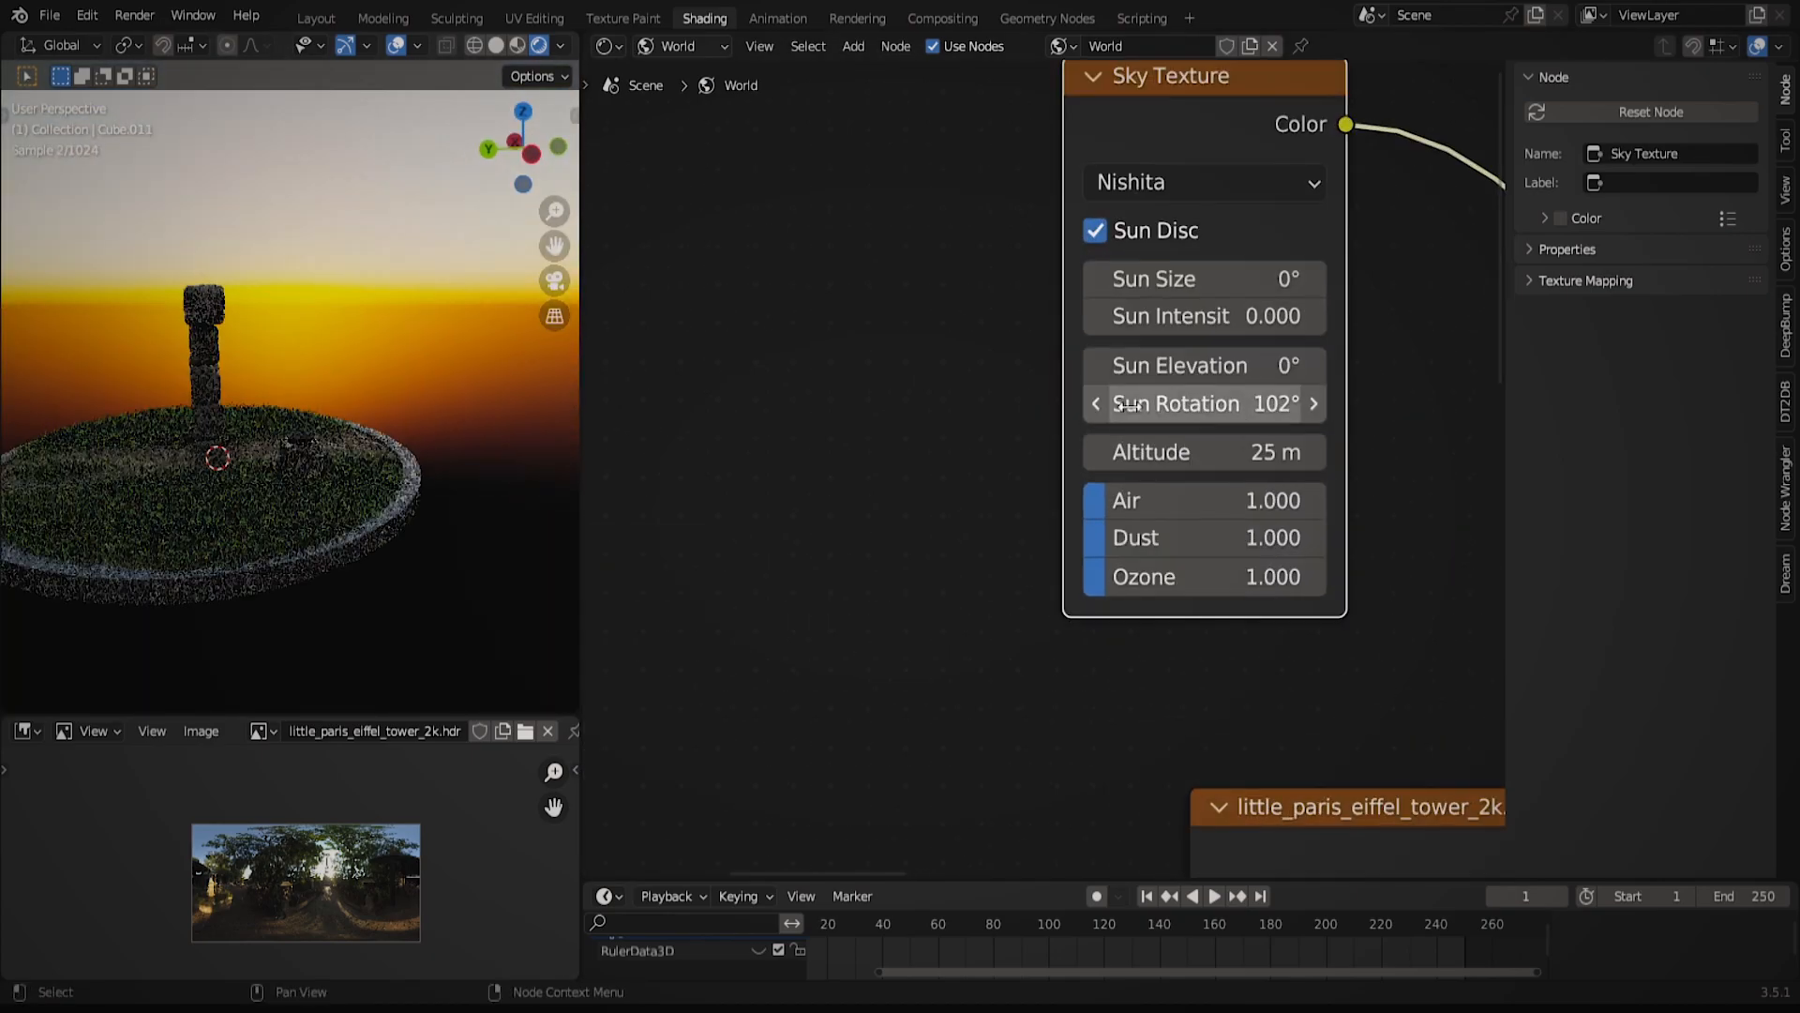
left_click_drag(1205, 452, 1256, 452)
left_click(1205, 500)
type("1")
key("Return")
key("BackSpace")
key("BackSpace")
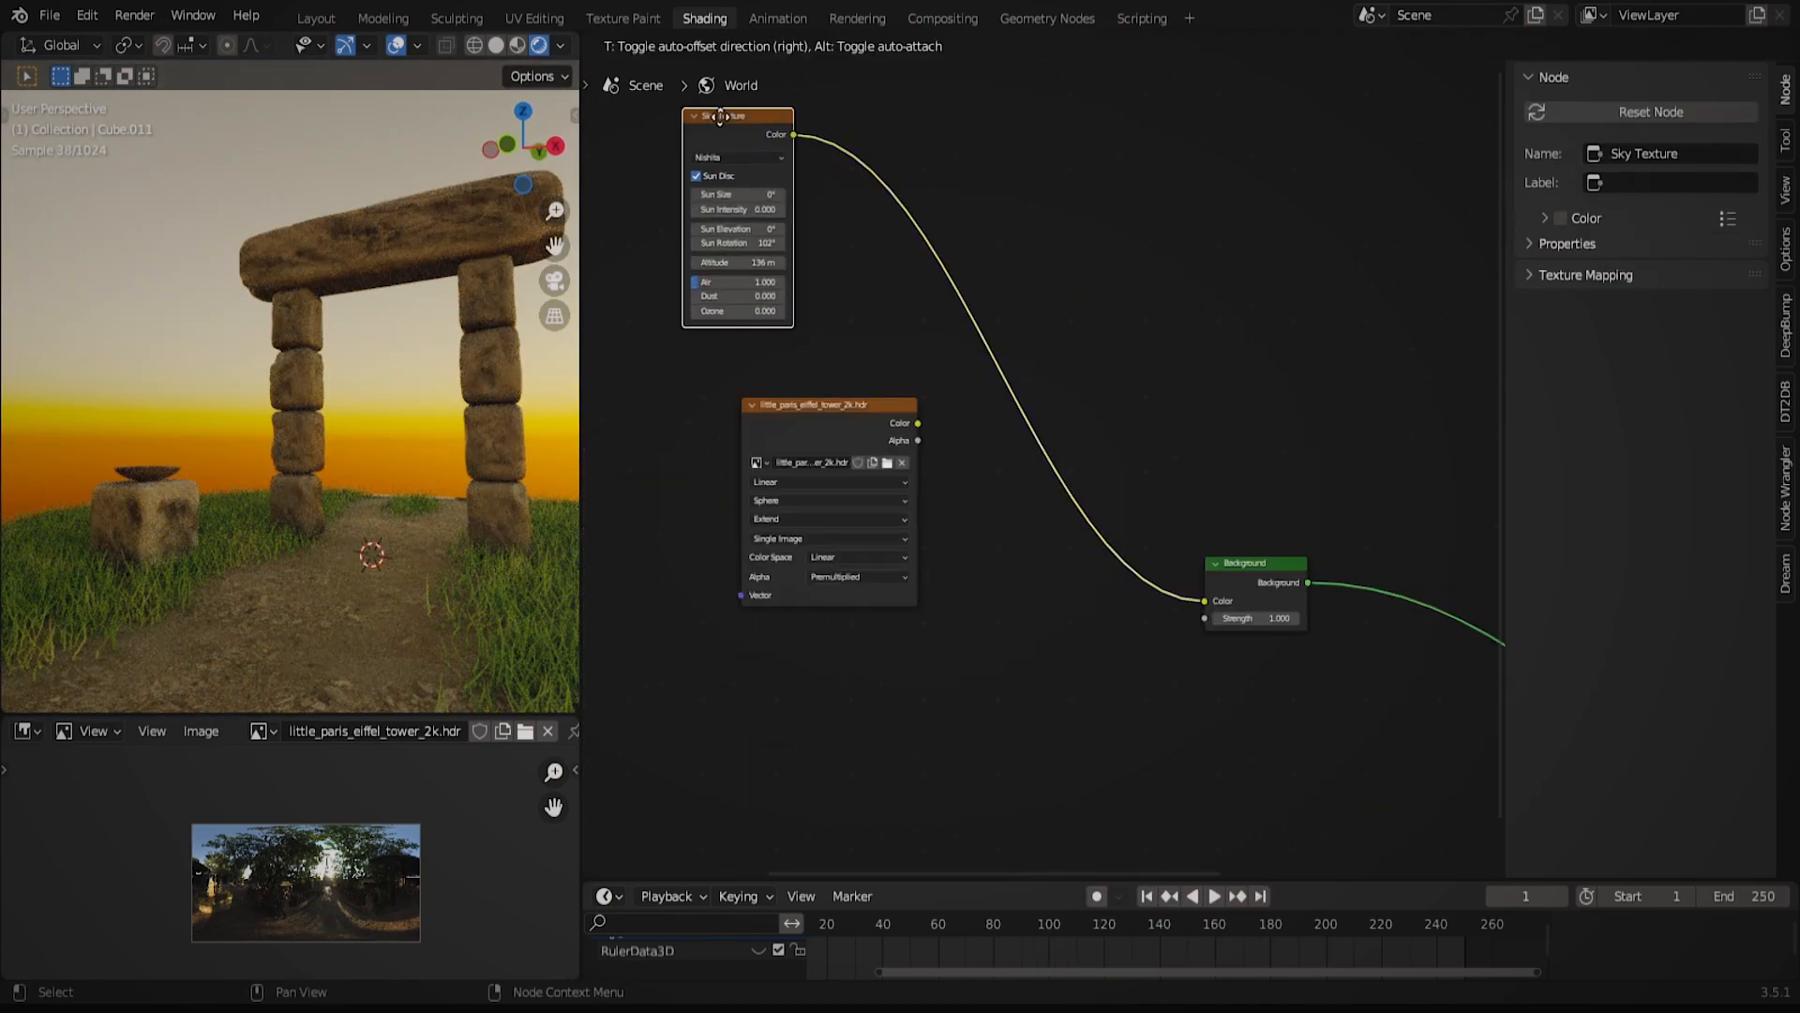
key("shift+a")
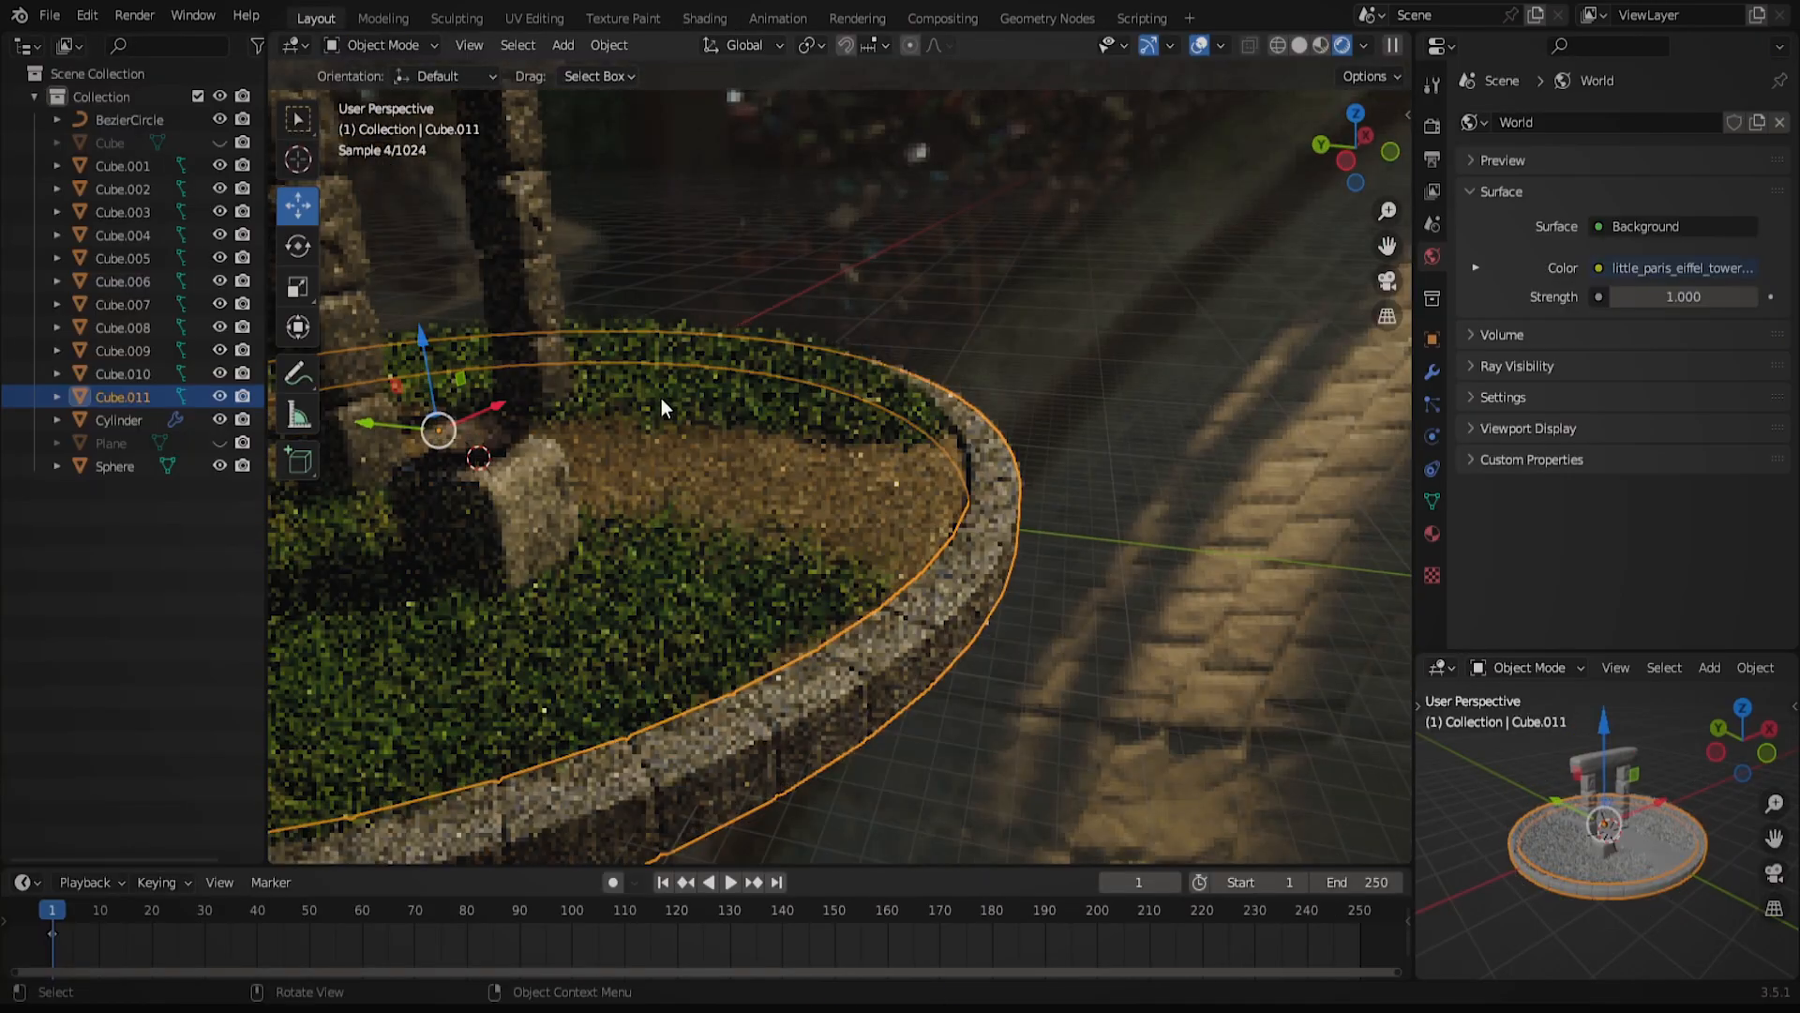
Raise the stone border ring slightly around the ground disc.
left_click_drag(413, 371, 423, 352)
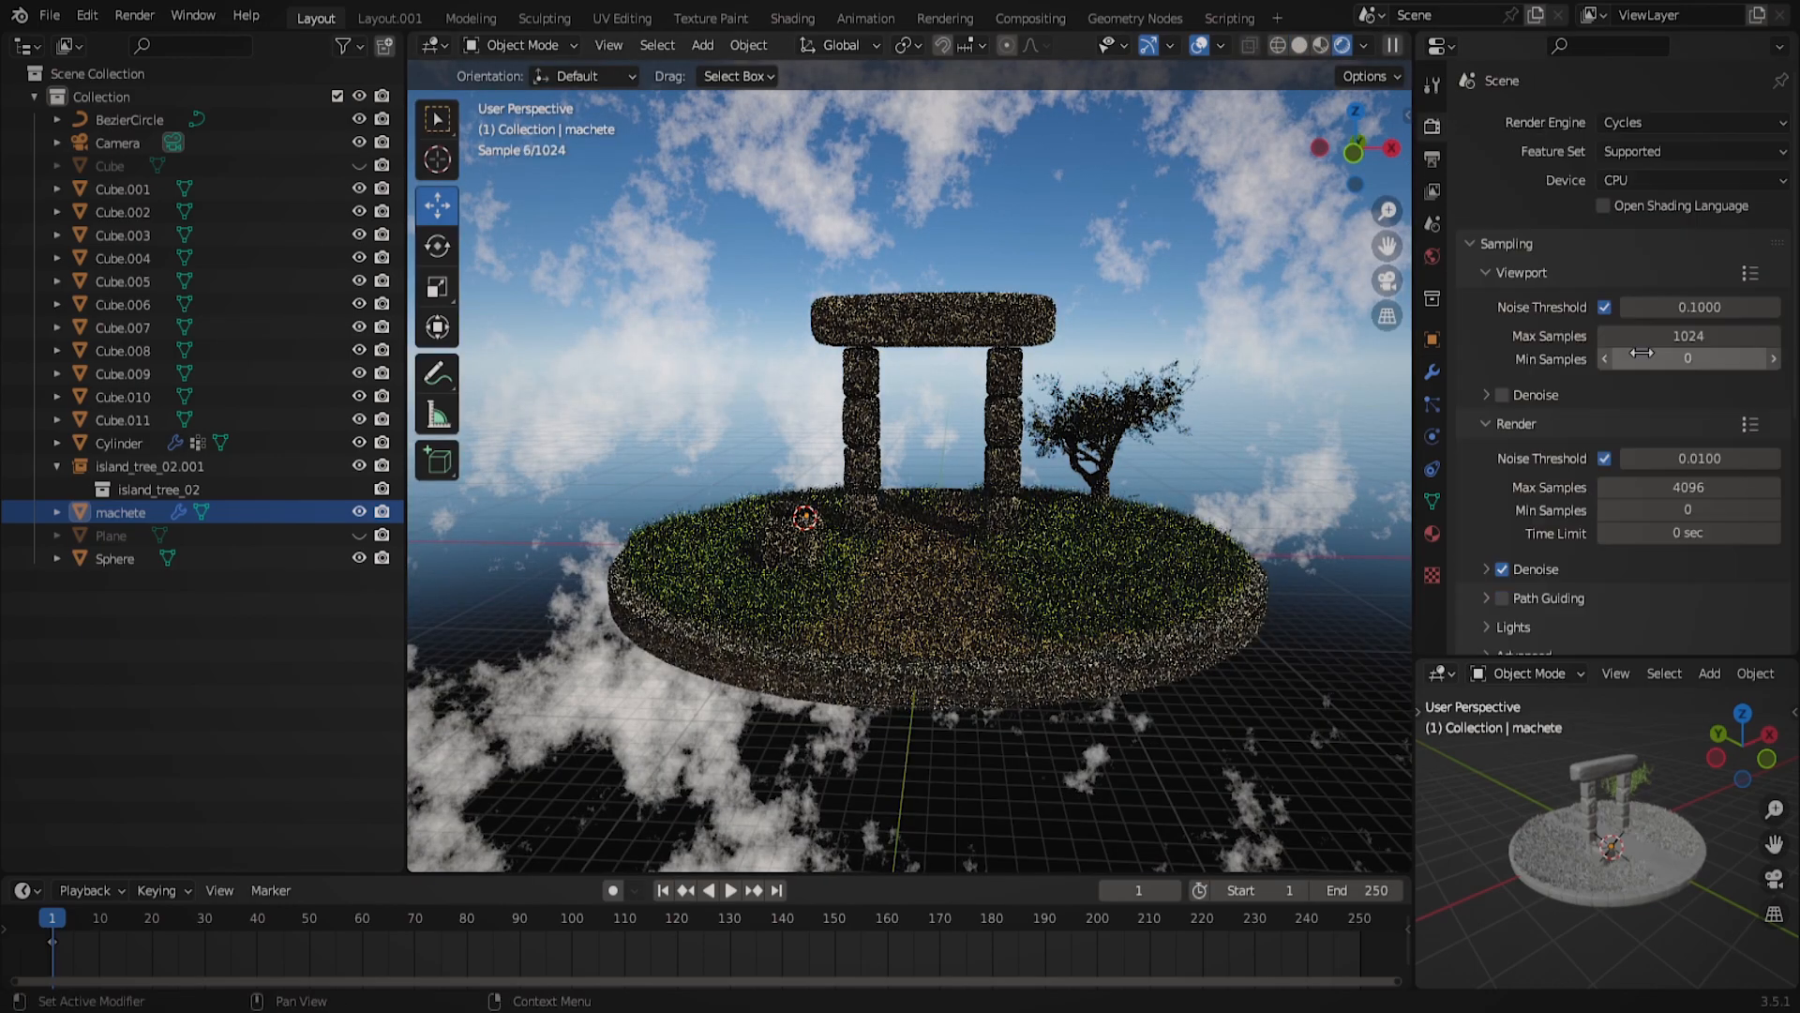
Enable viewport denoising with 30 max samples and start sample 2, and look through the camera.
left_click(1505, 390)
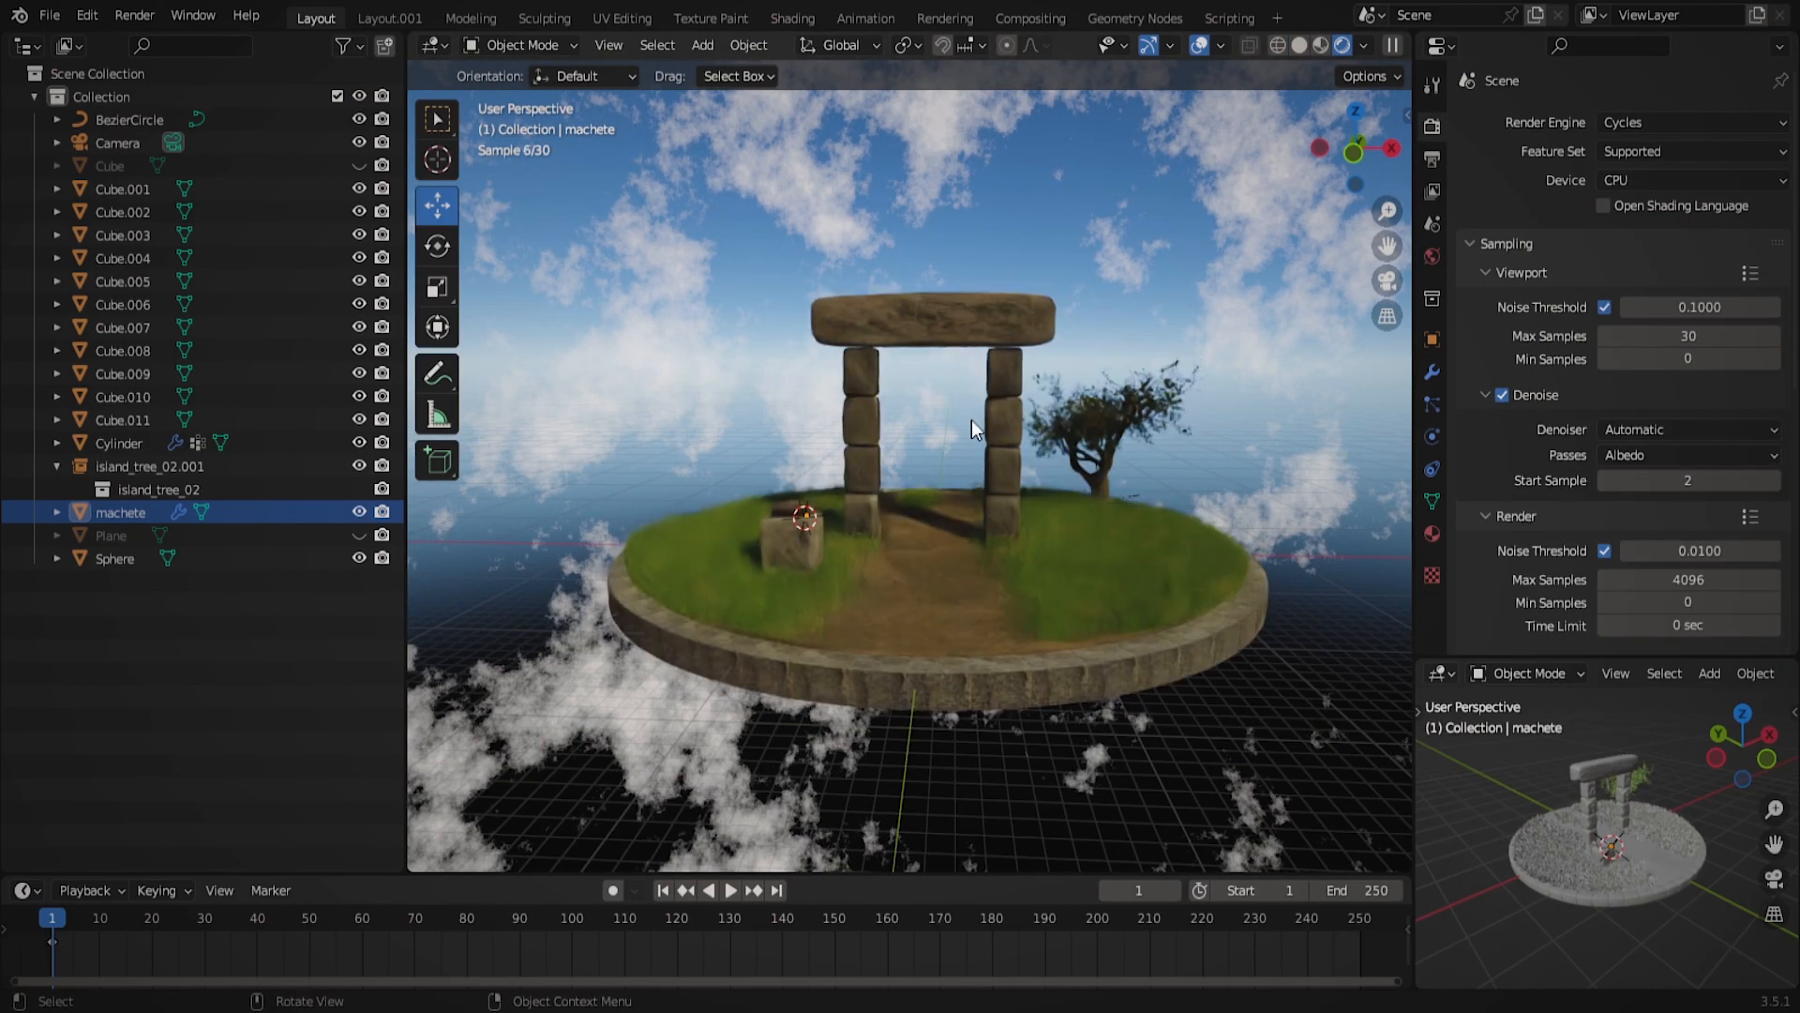
key("KP_0")
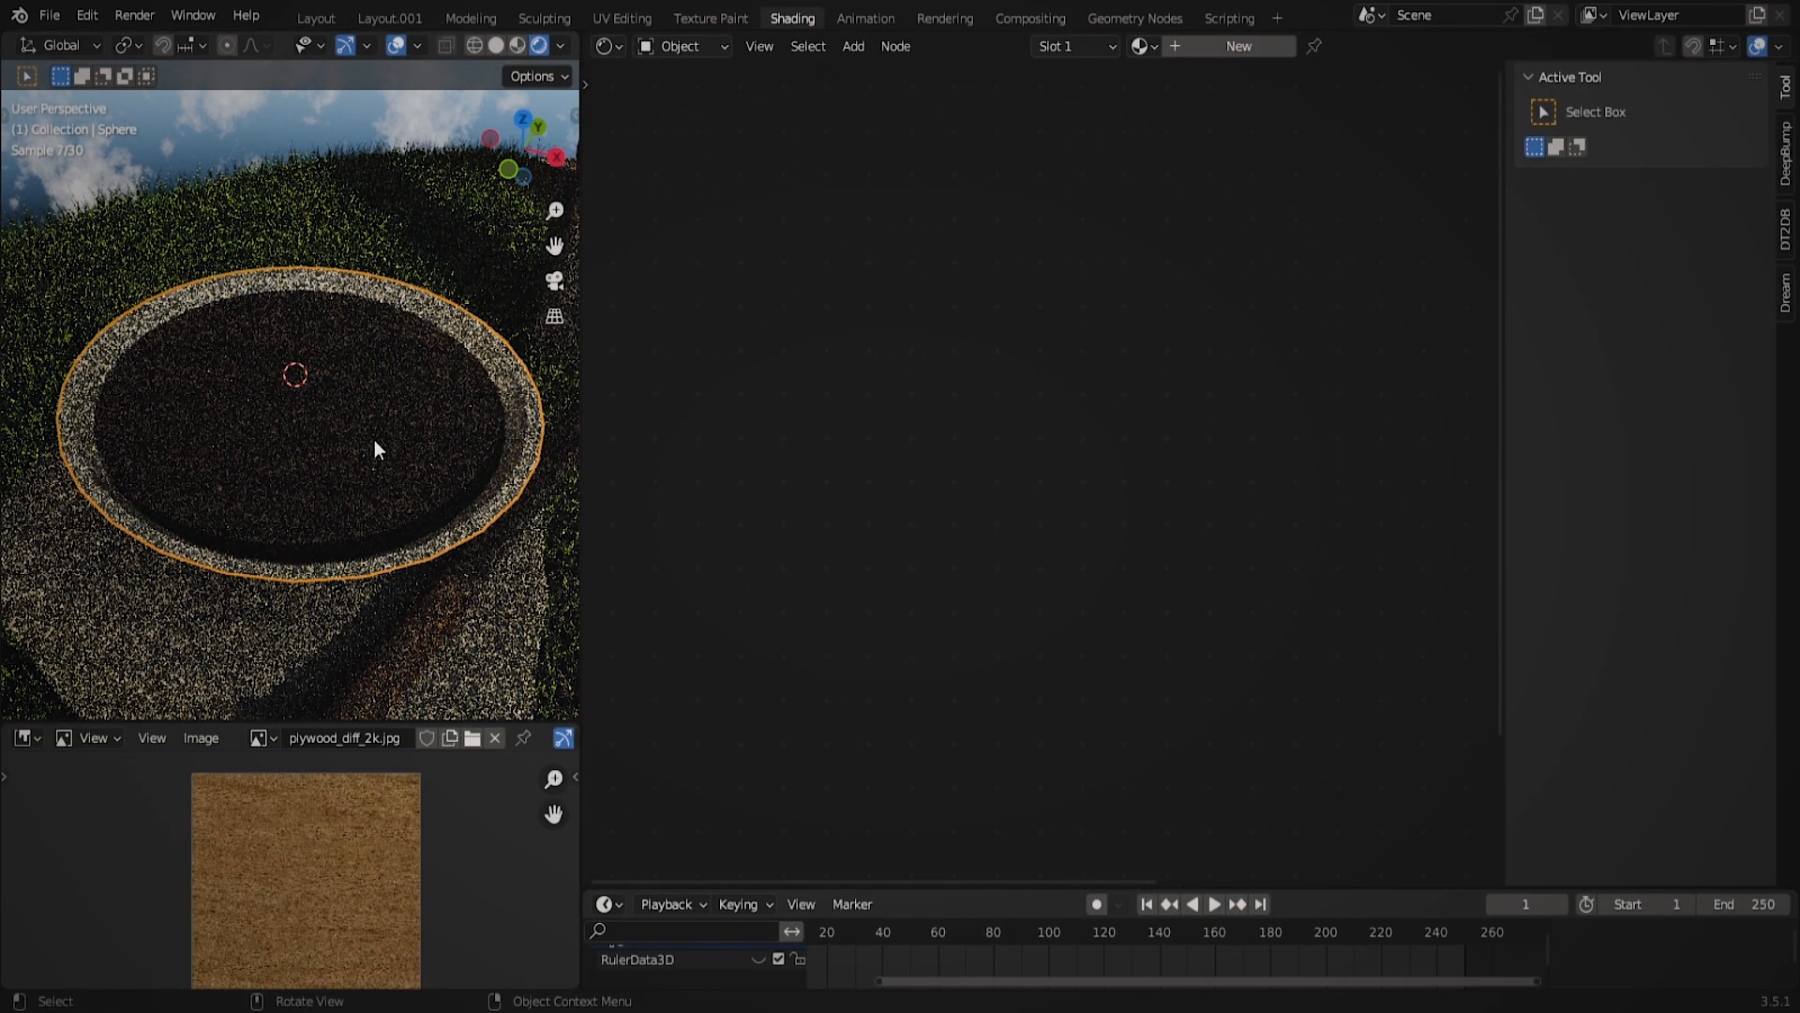
Assign a material to the bowl and create a new coal image material for the disc inside it.
left_click(1142, 46)
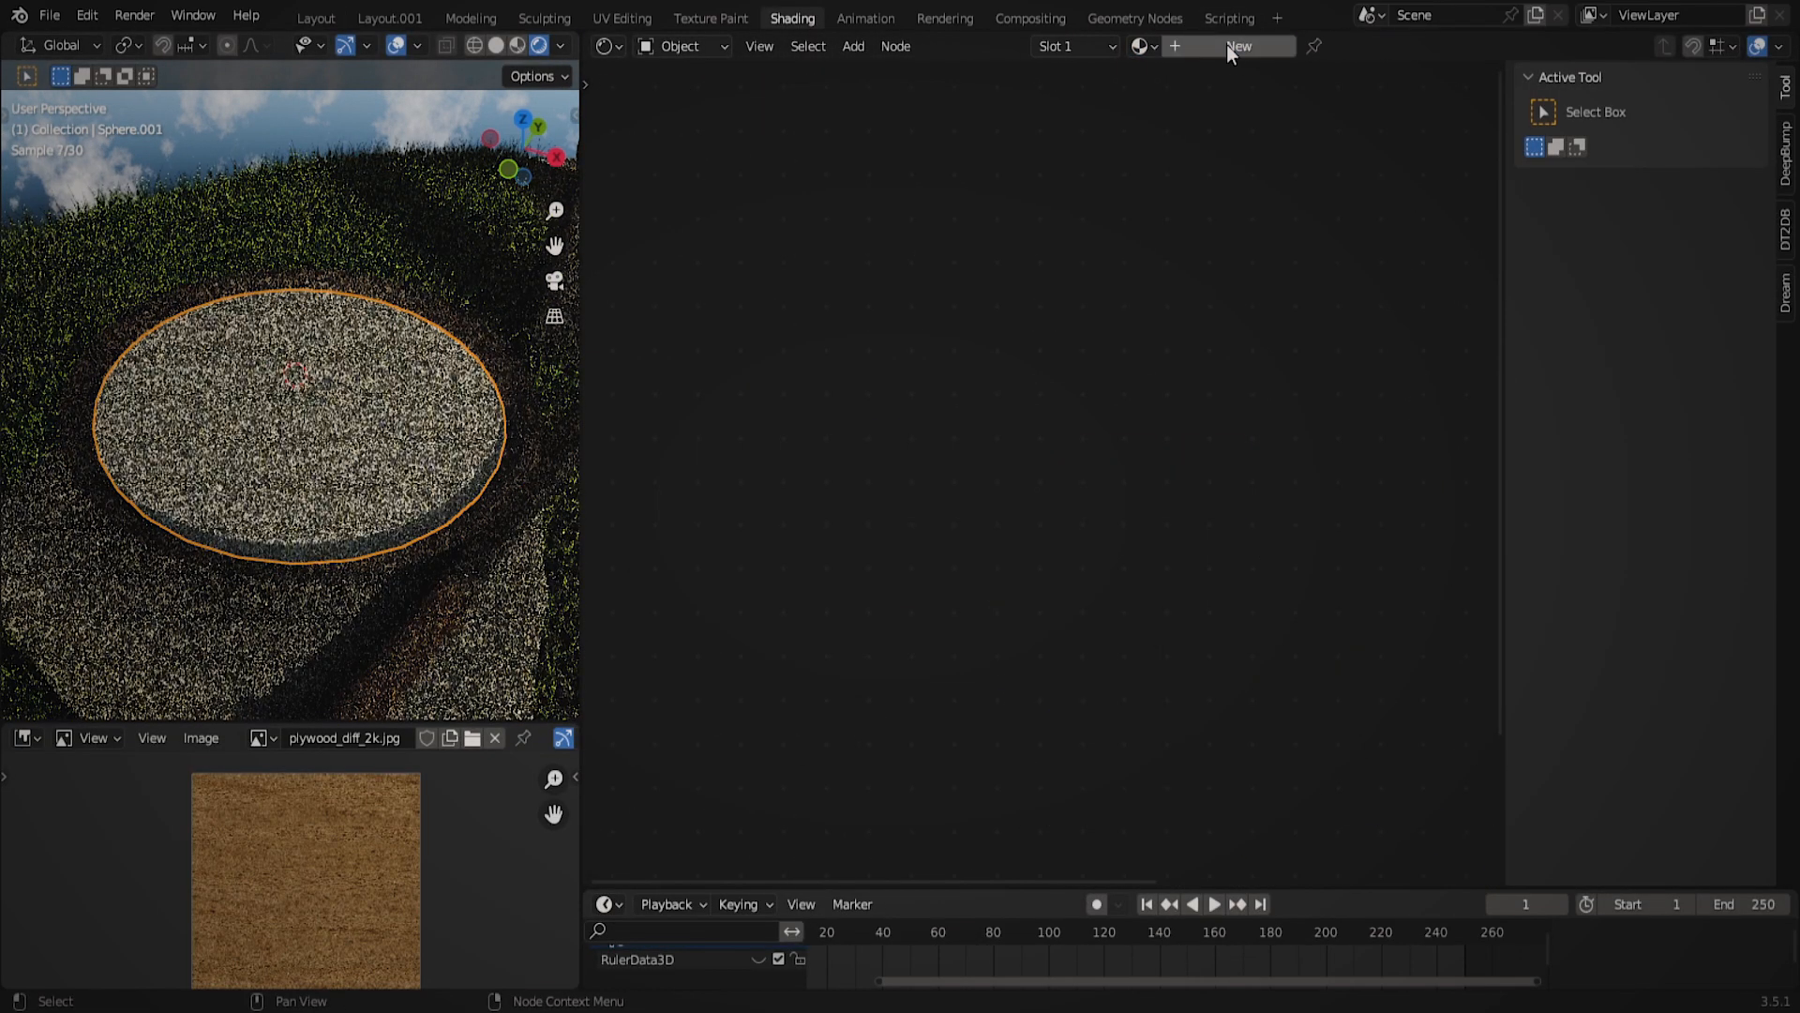
left_click(1226, 46)
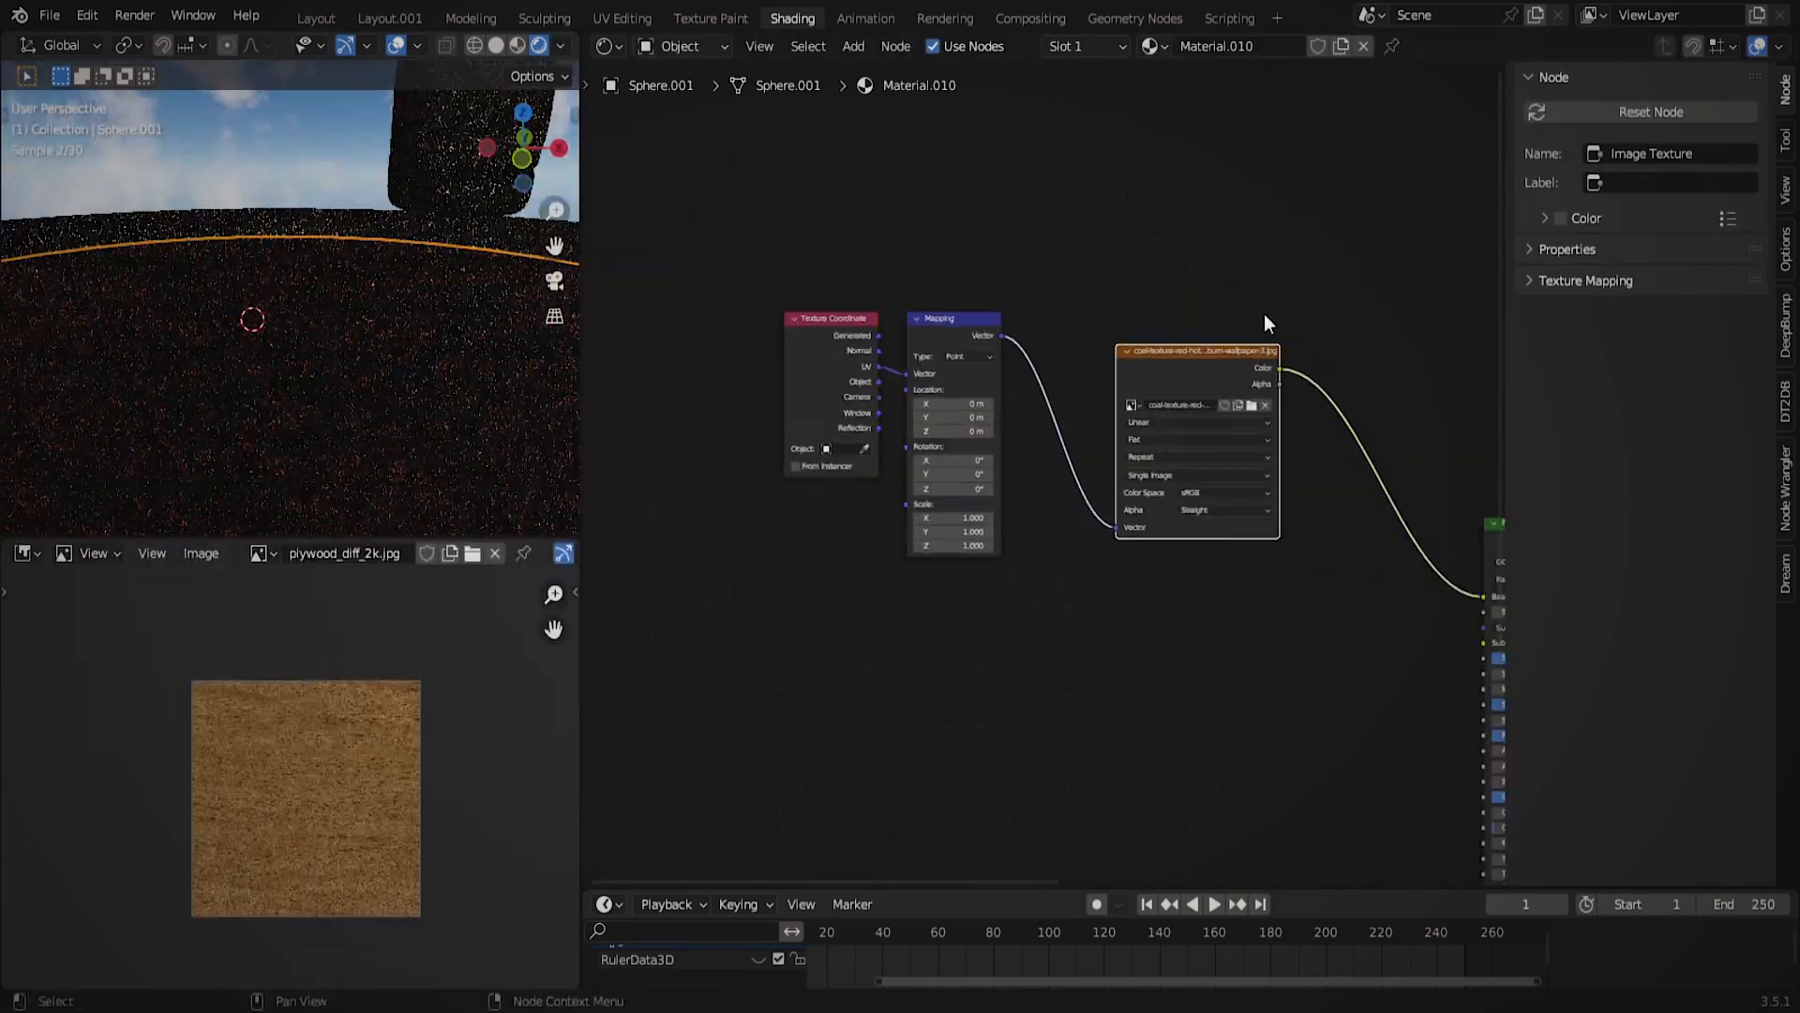
left_click(1531, 249)
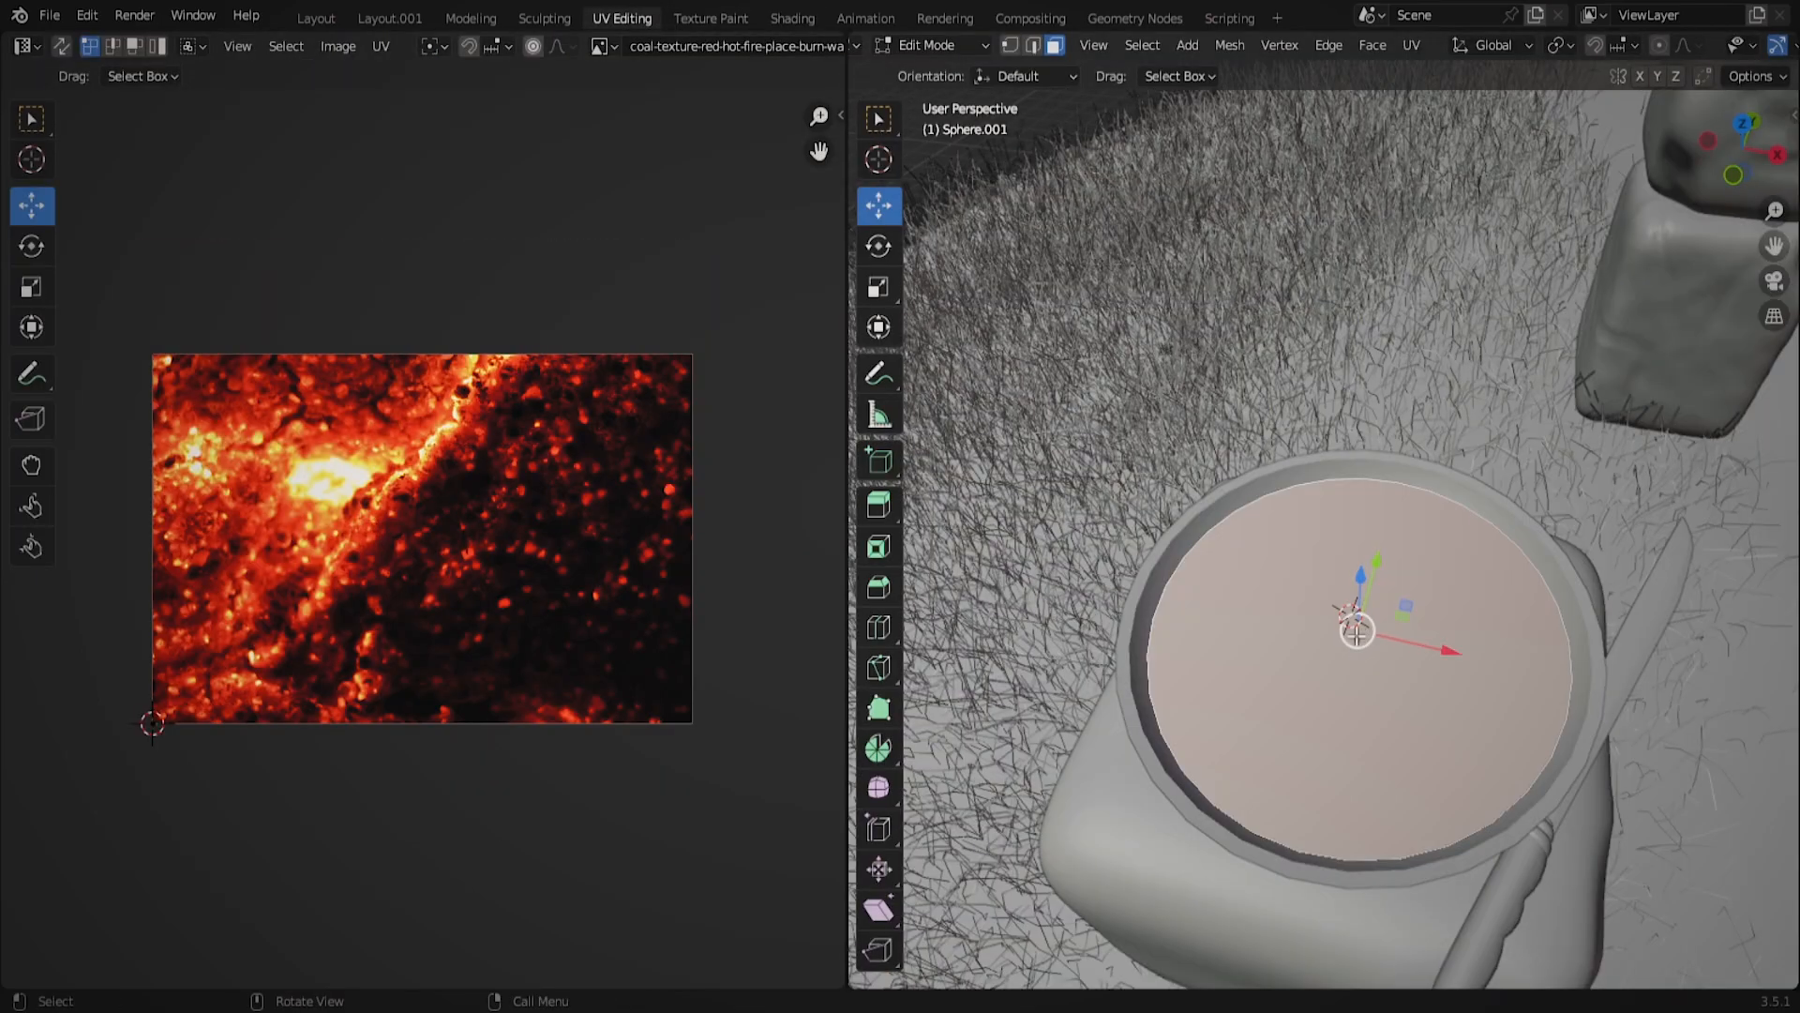
Try unwrapping the coal disc's face with Cylinder Projection.
right_click(1357, 636)
right_click(1280, 703)
mouse_move(1183, 748)
left_click(1402, 181)
Unwrap the coal disc's face with Smart UV Project and scale its UV island along X.
right_click(1242, 571)
left_click(1417, 68)
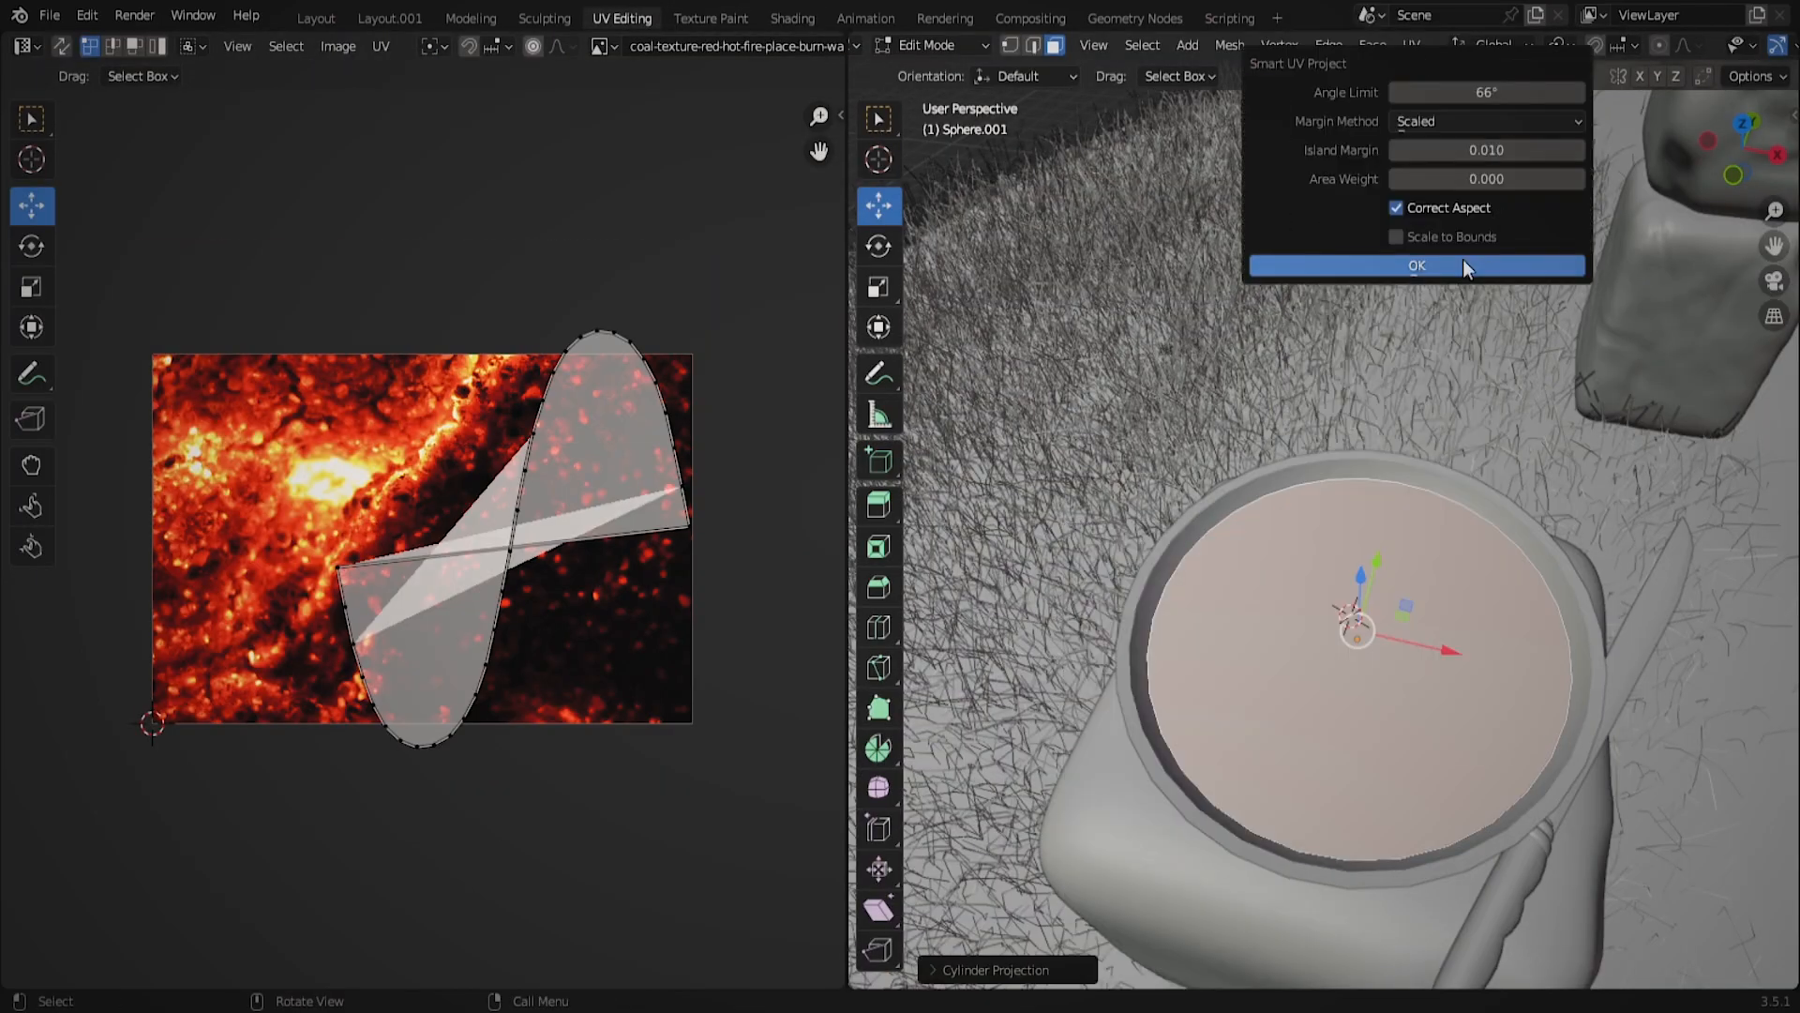
left_click(1495, 266)
left_click_drag(199, 276, 525, 801)
key("s")
key("x")
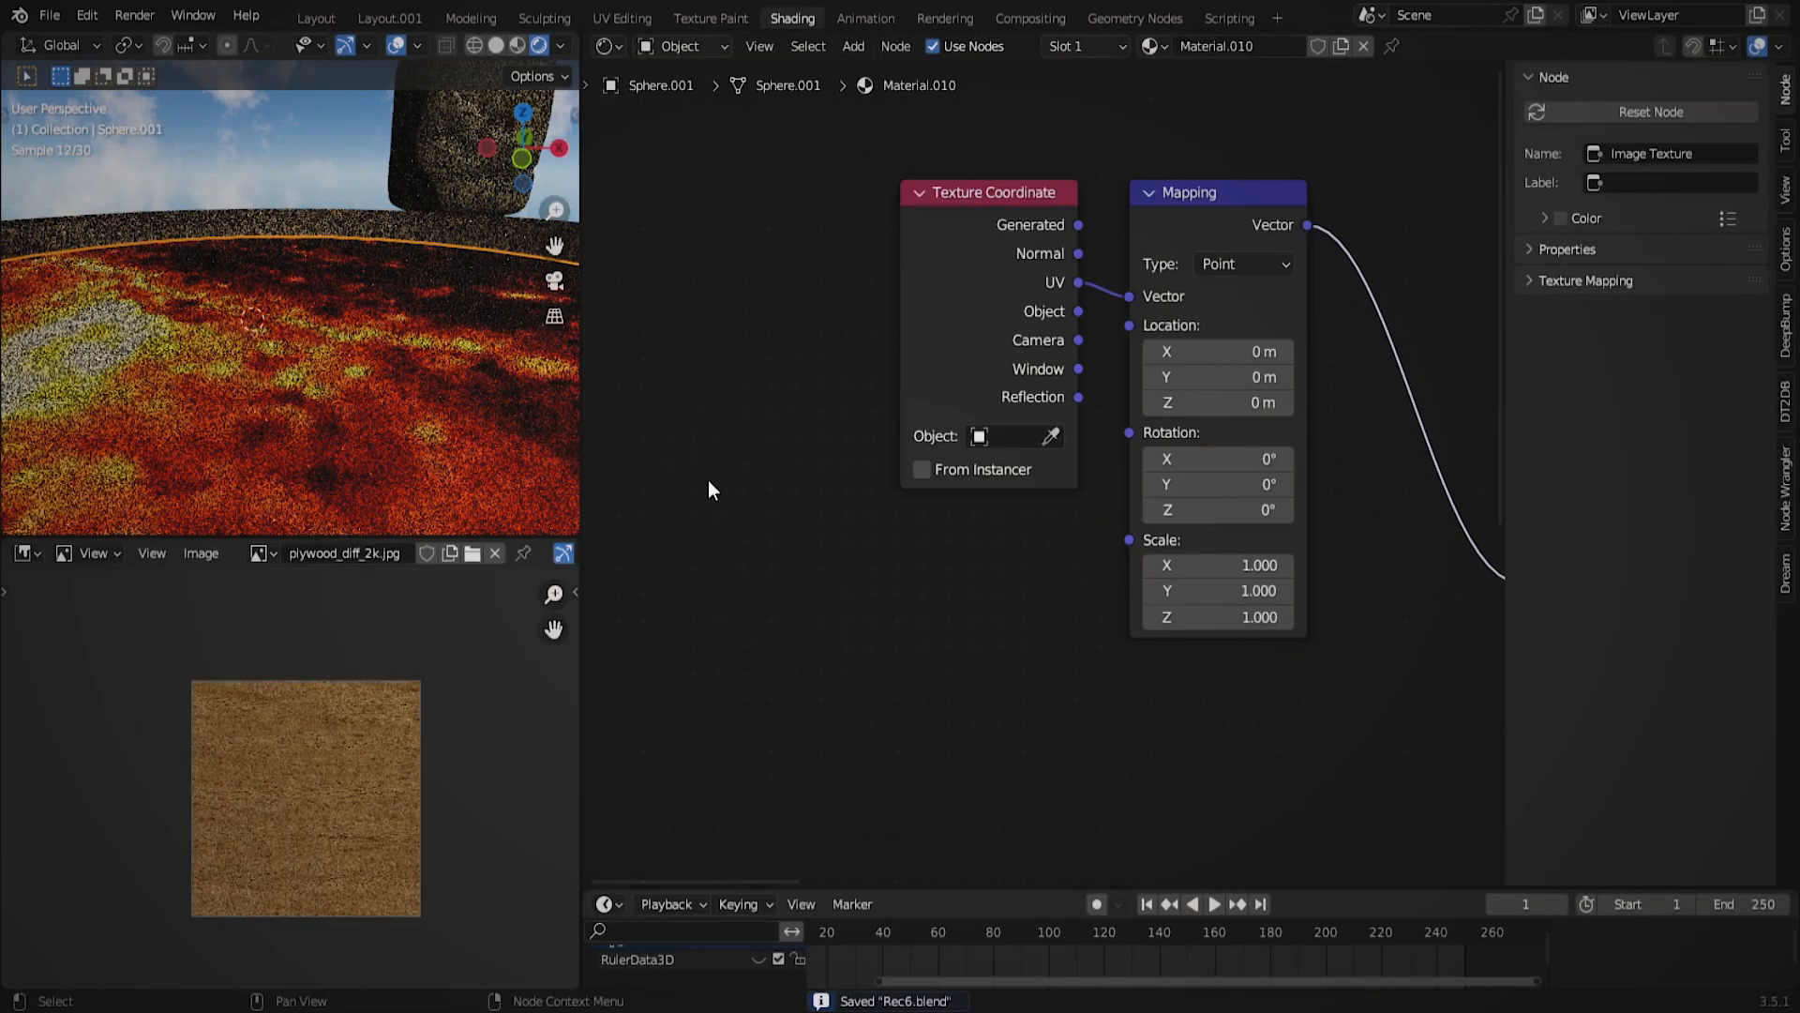
Place an upright plane above the coals and give it a new material using the videoplayback (1).mp4 fire movie.
key("g")
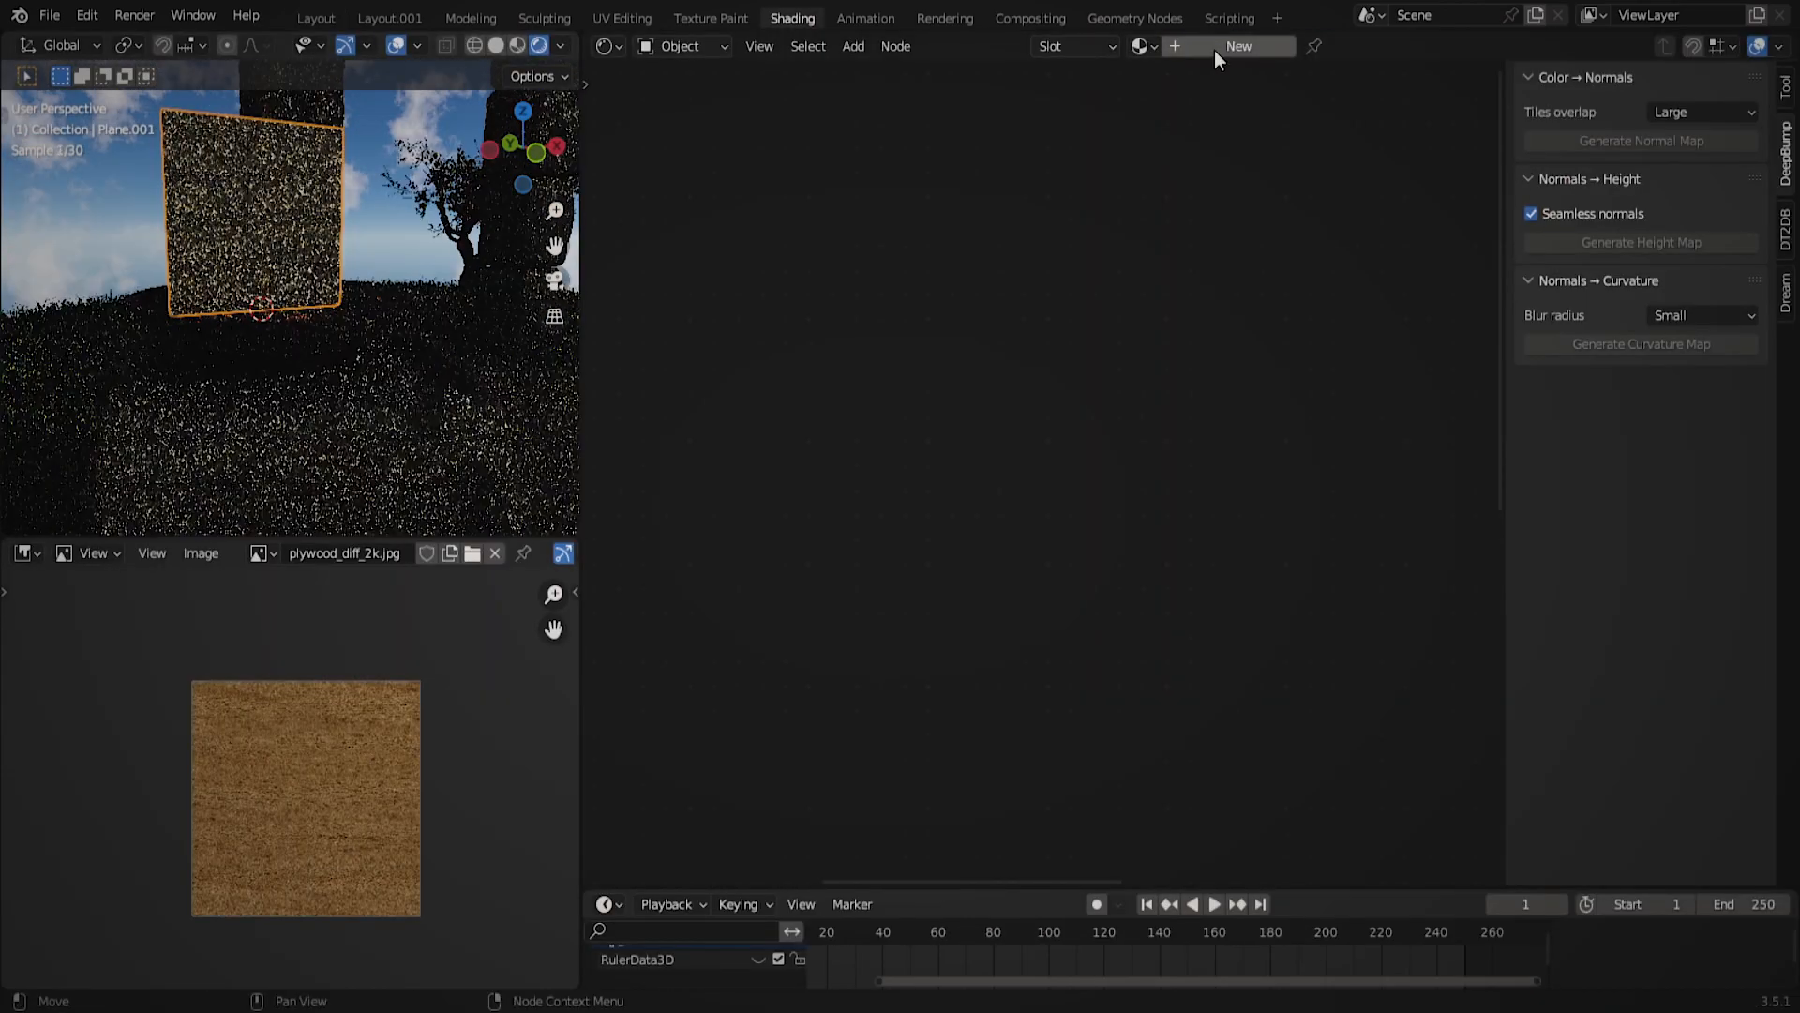
left_click(1215, 50)
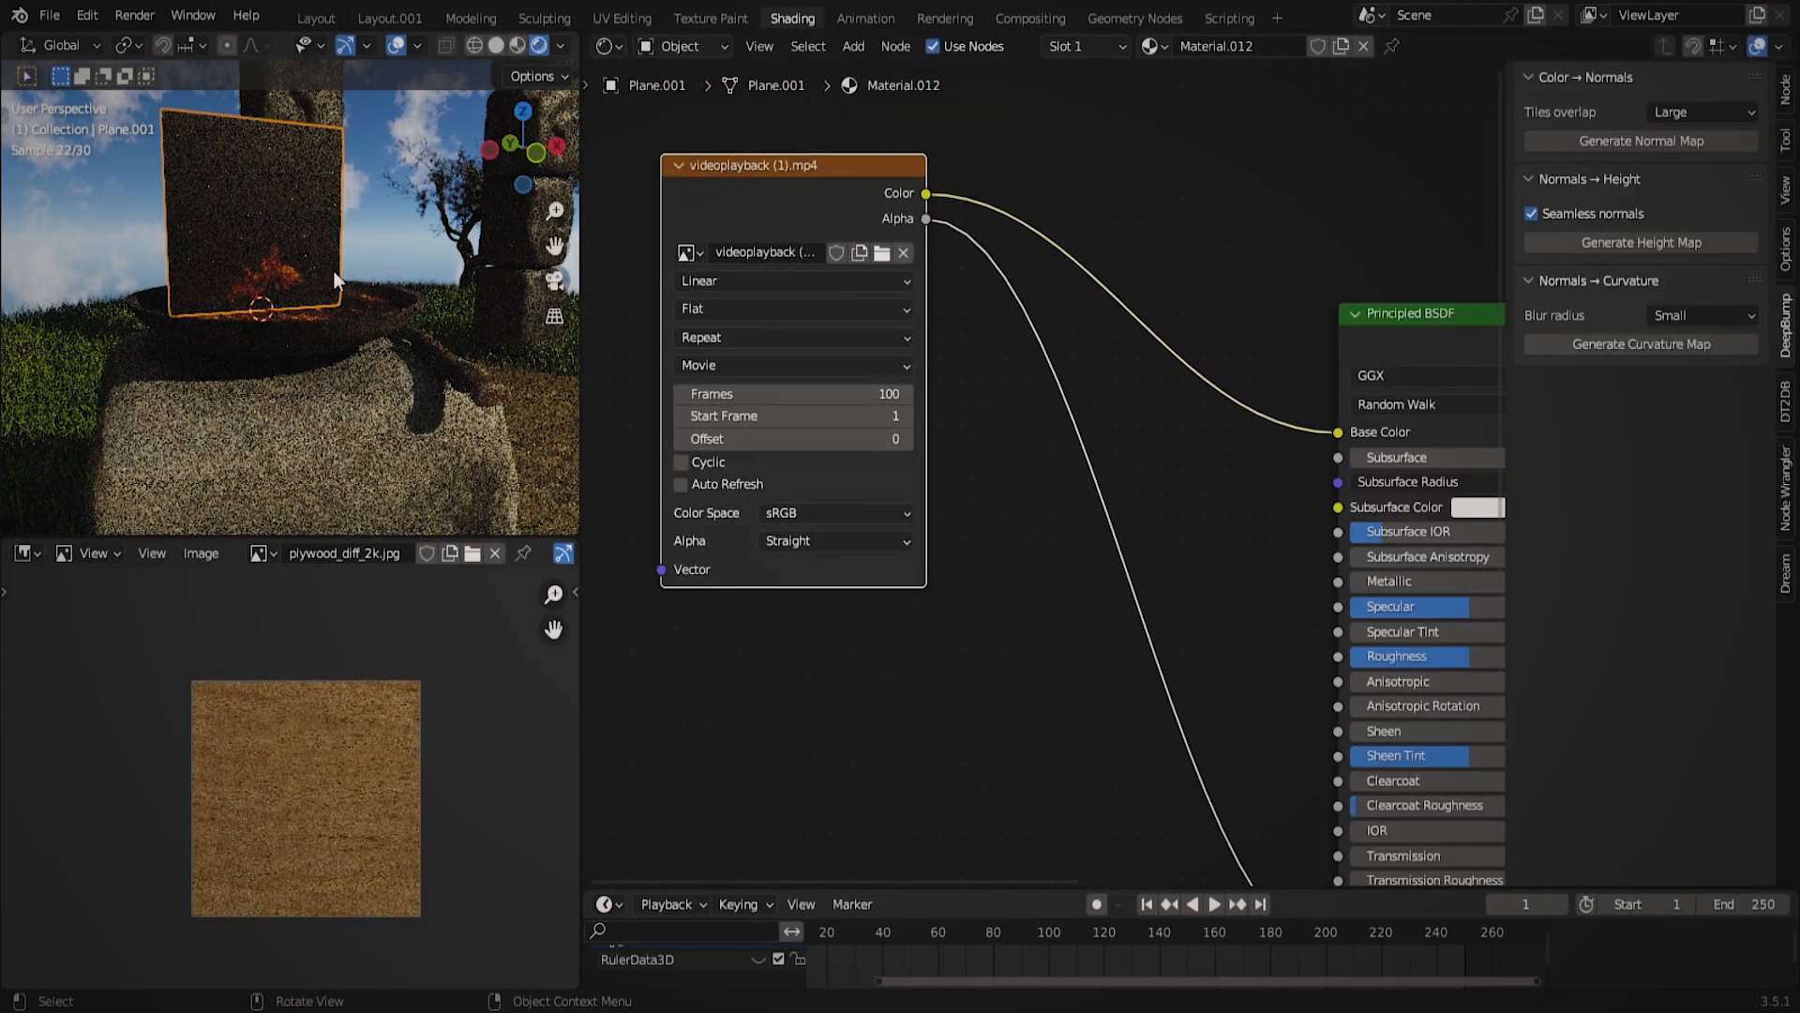
Add a Mix Shader node beside the fire plane's Principled BSDF.
key("shift+a")
type("mix")
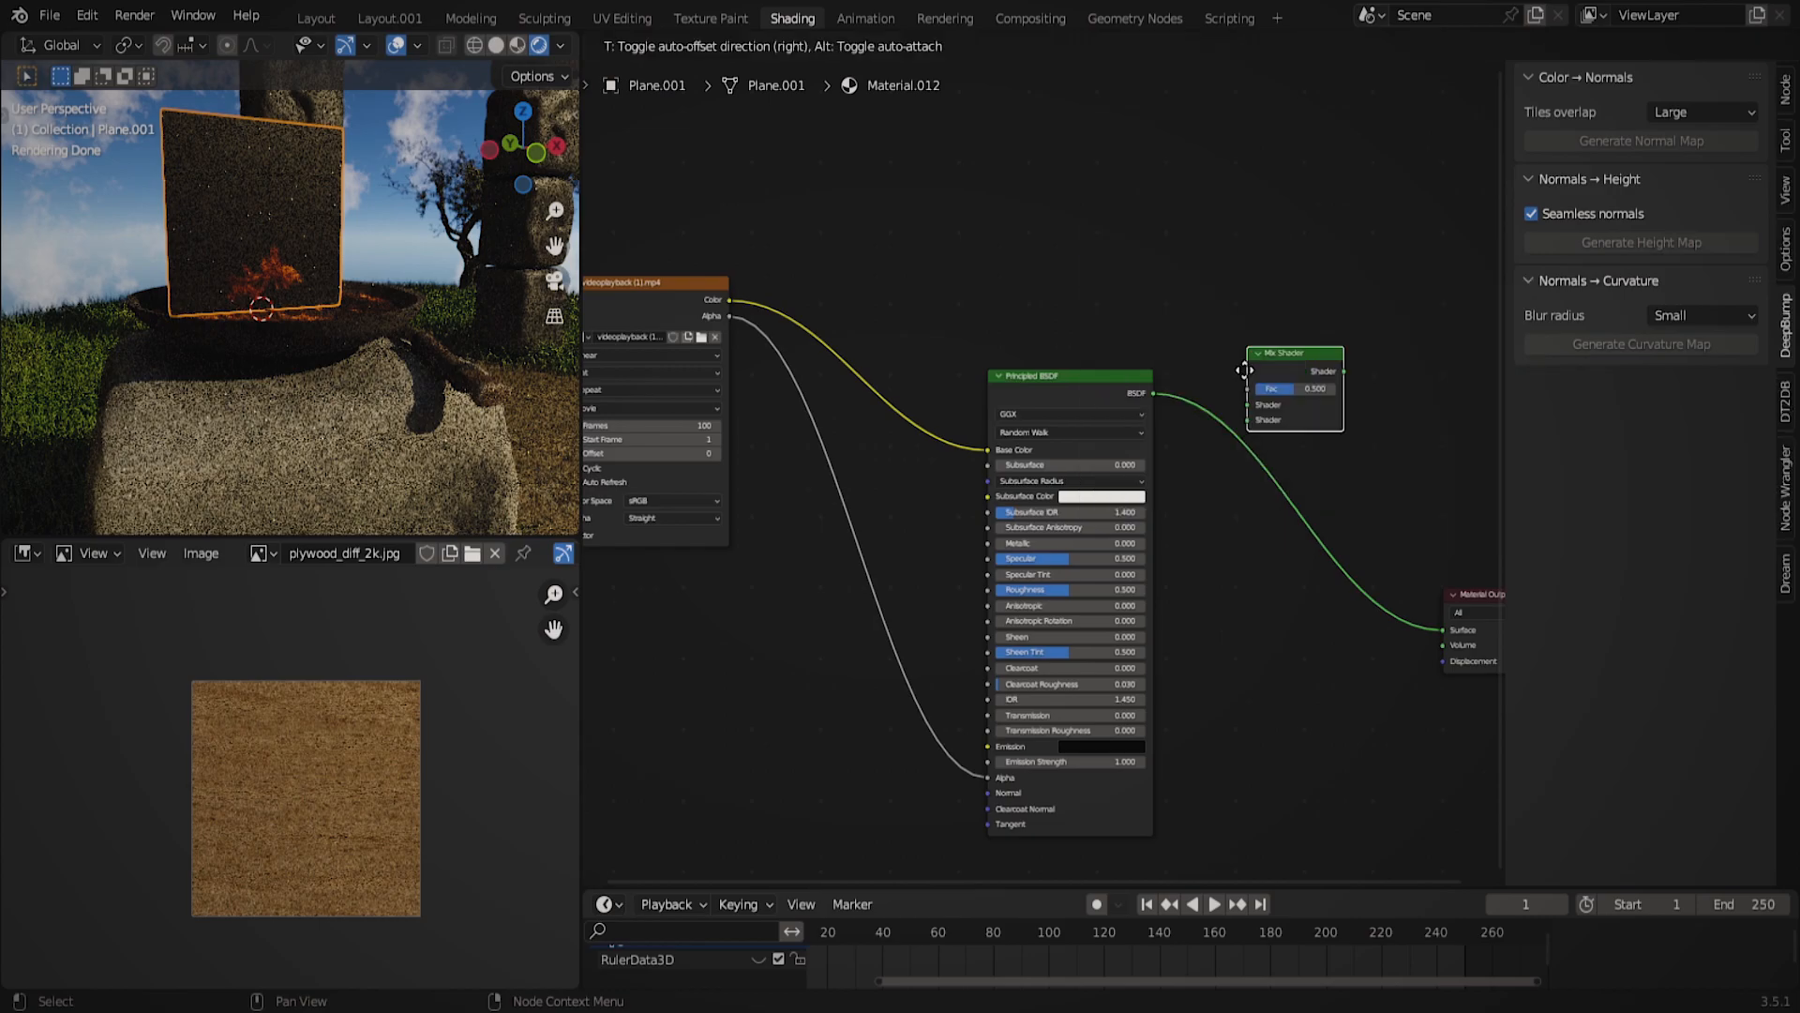
left_click(1244, 384)
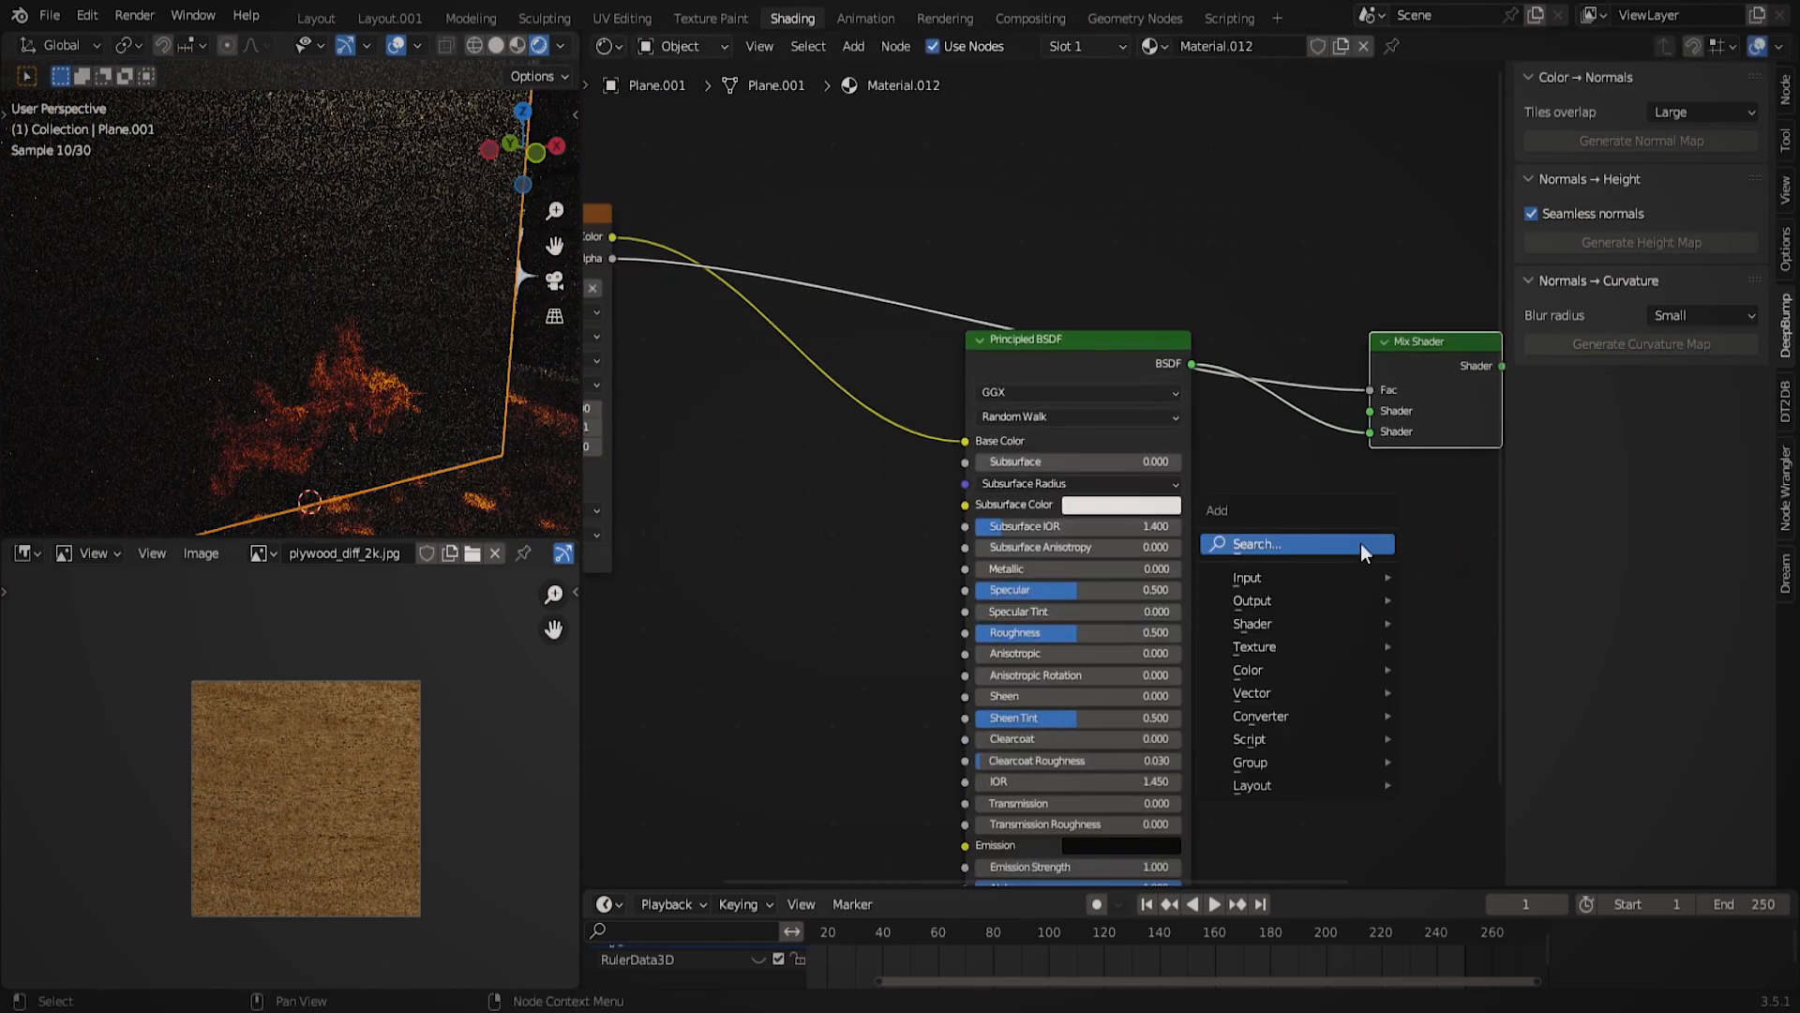
Connect the fire movie texture's Alpha output to the Principled BSDF's Alpha input.
left_click(1366, 550)
left_click_drag(1065, 393, 1338, 641)
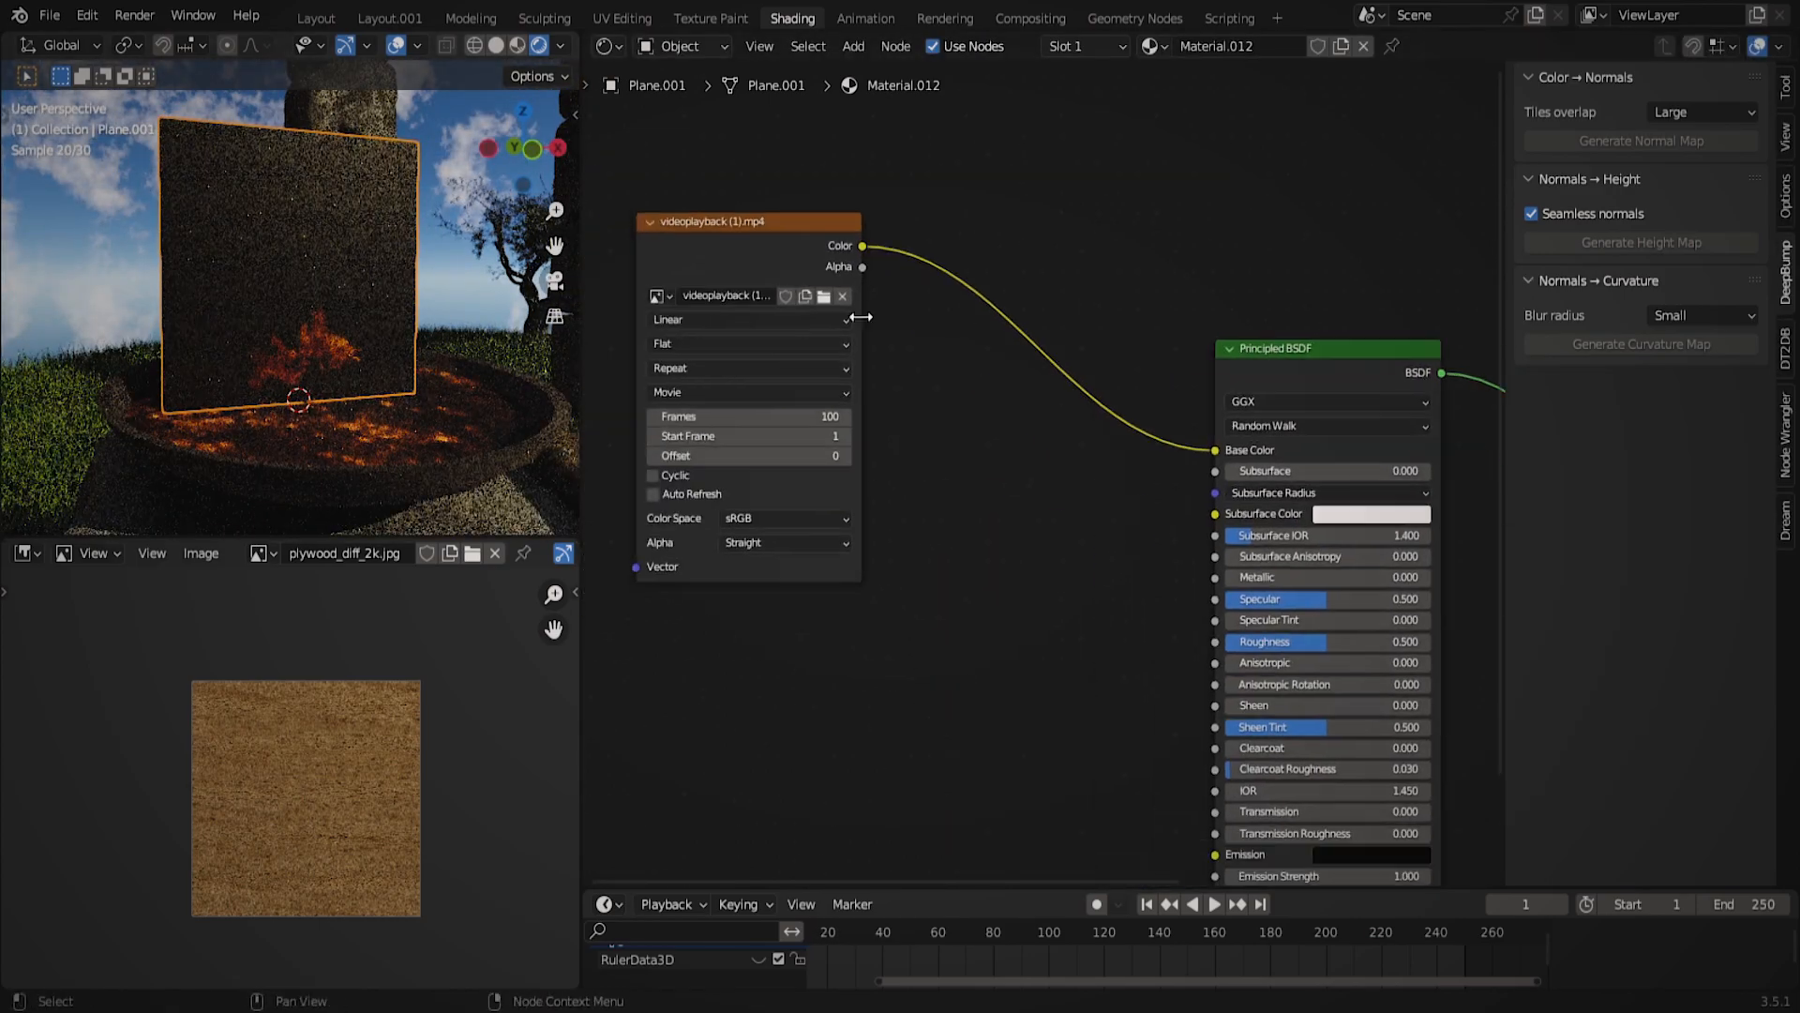
left_click_drag(857, 137, 1209, 731)
scroll(767, 401, "up", 6)
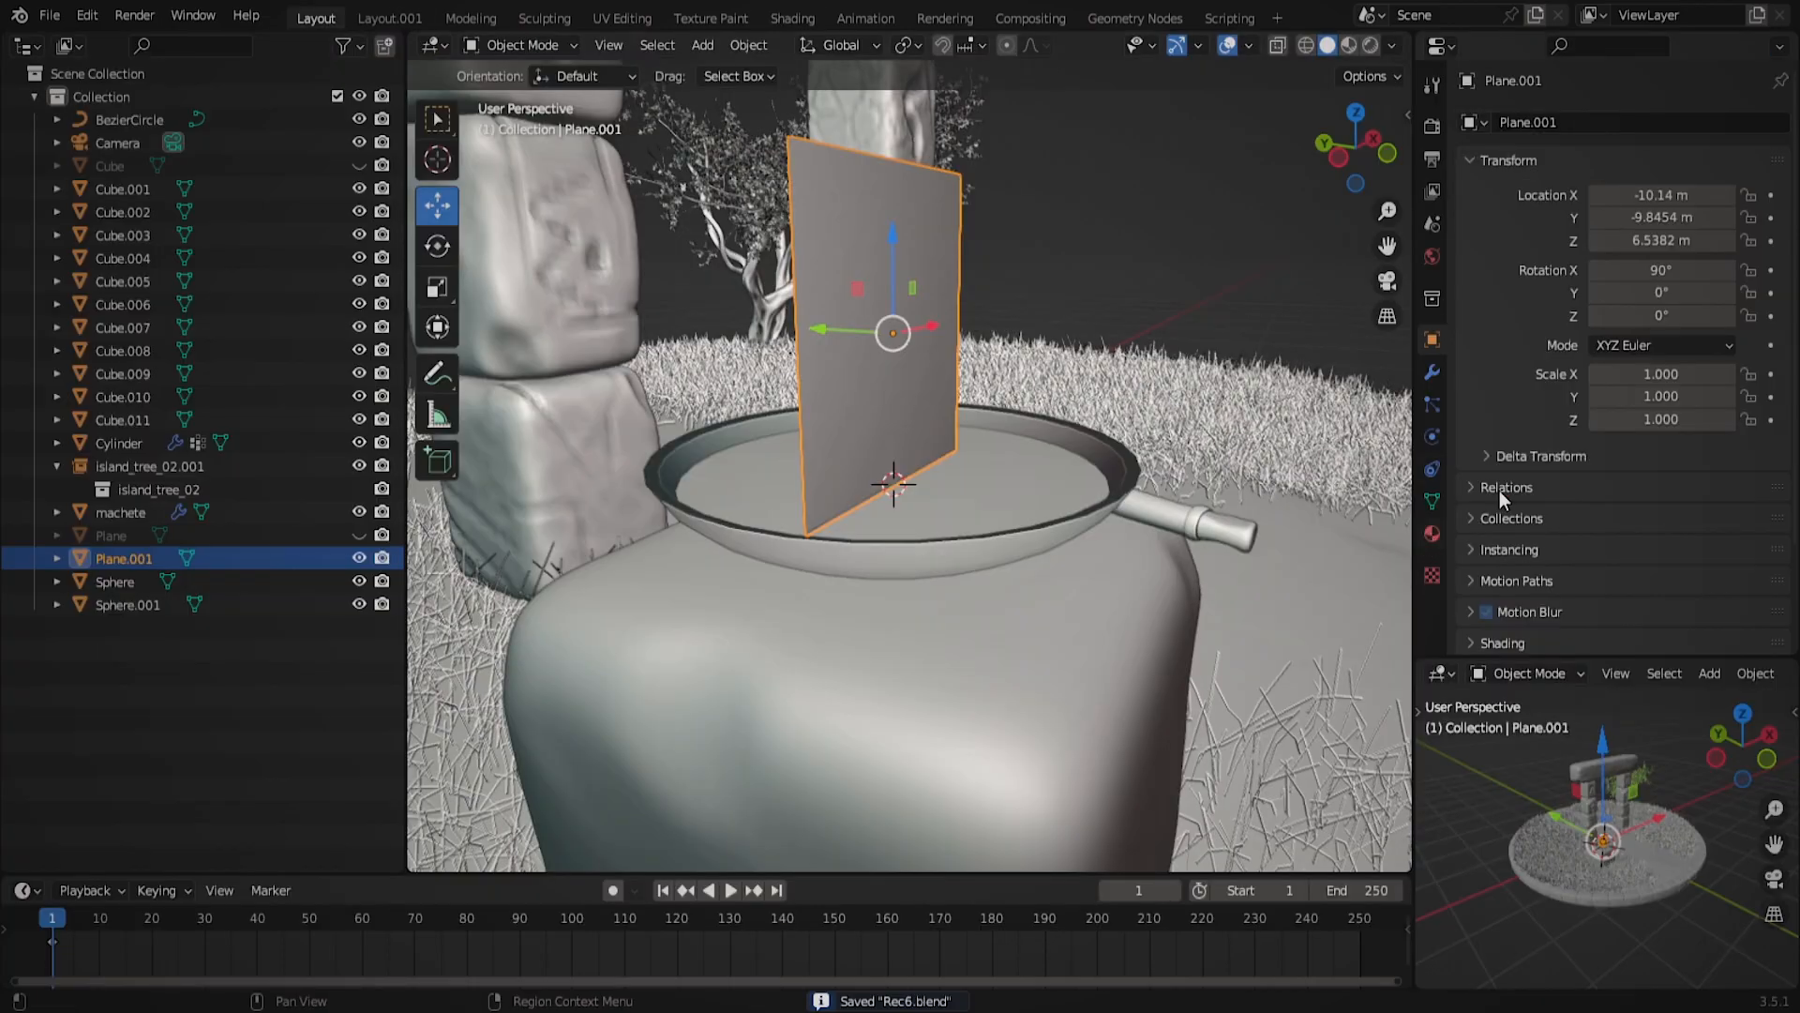
Set the fire plane material's viewport blend mode to Alpha Clip.
left_click(1432, 533)
scroll(1482, 536, "down", 10)
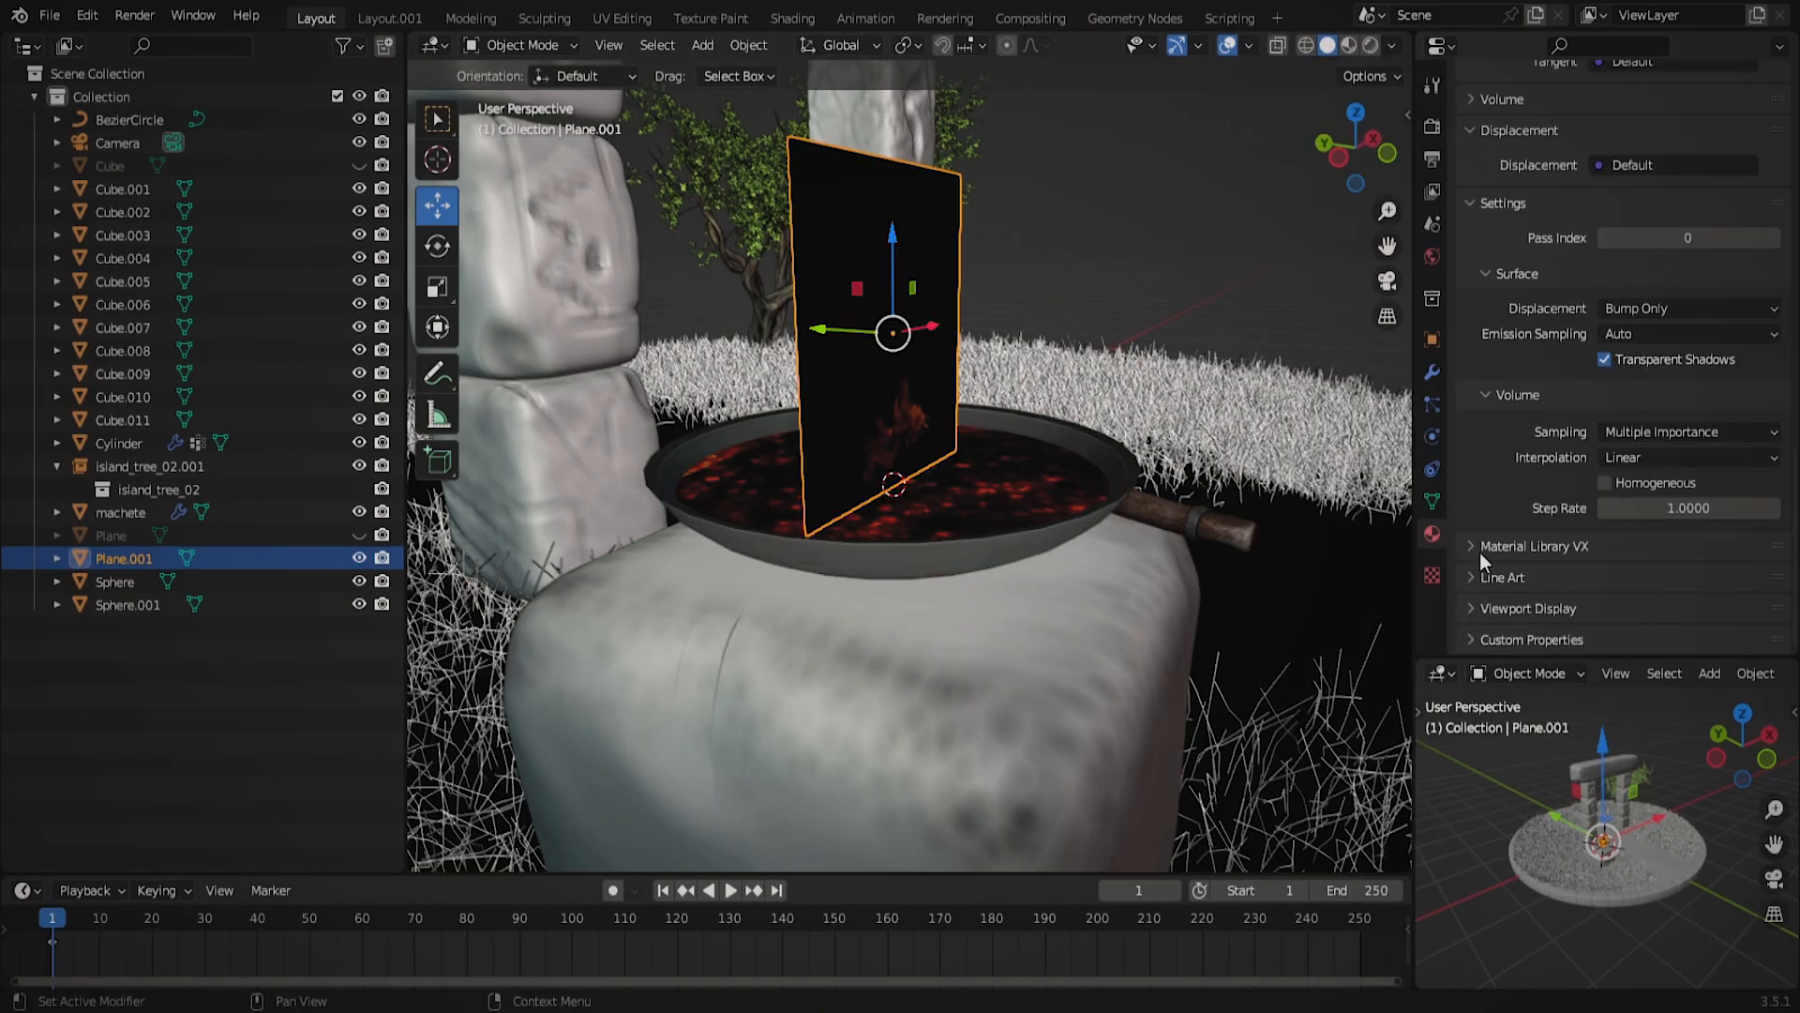
left_click(1636, 480)
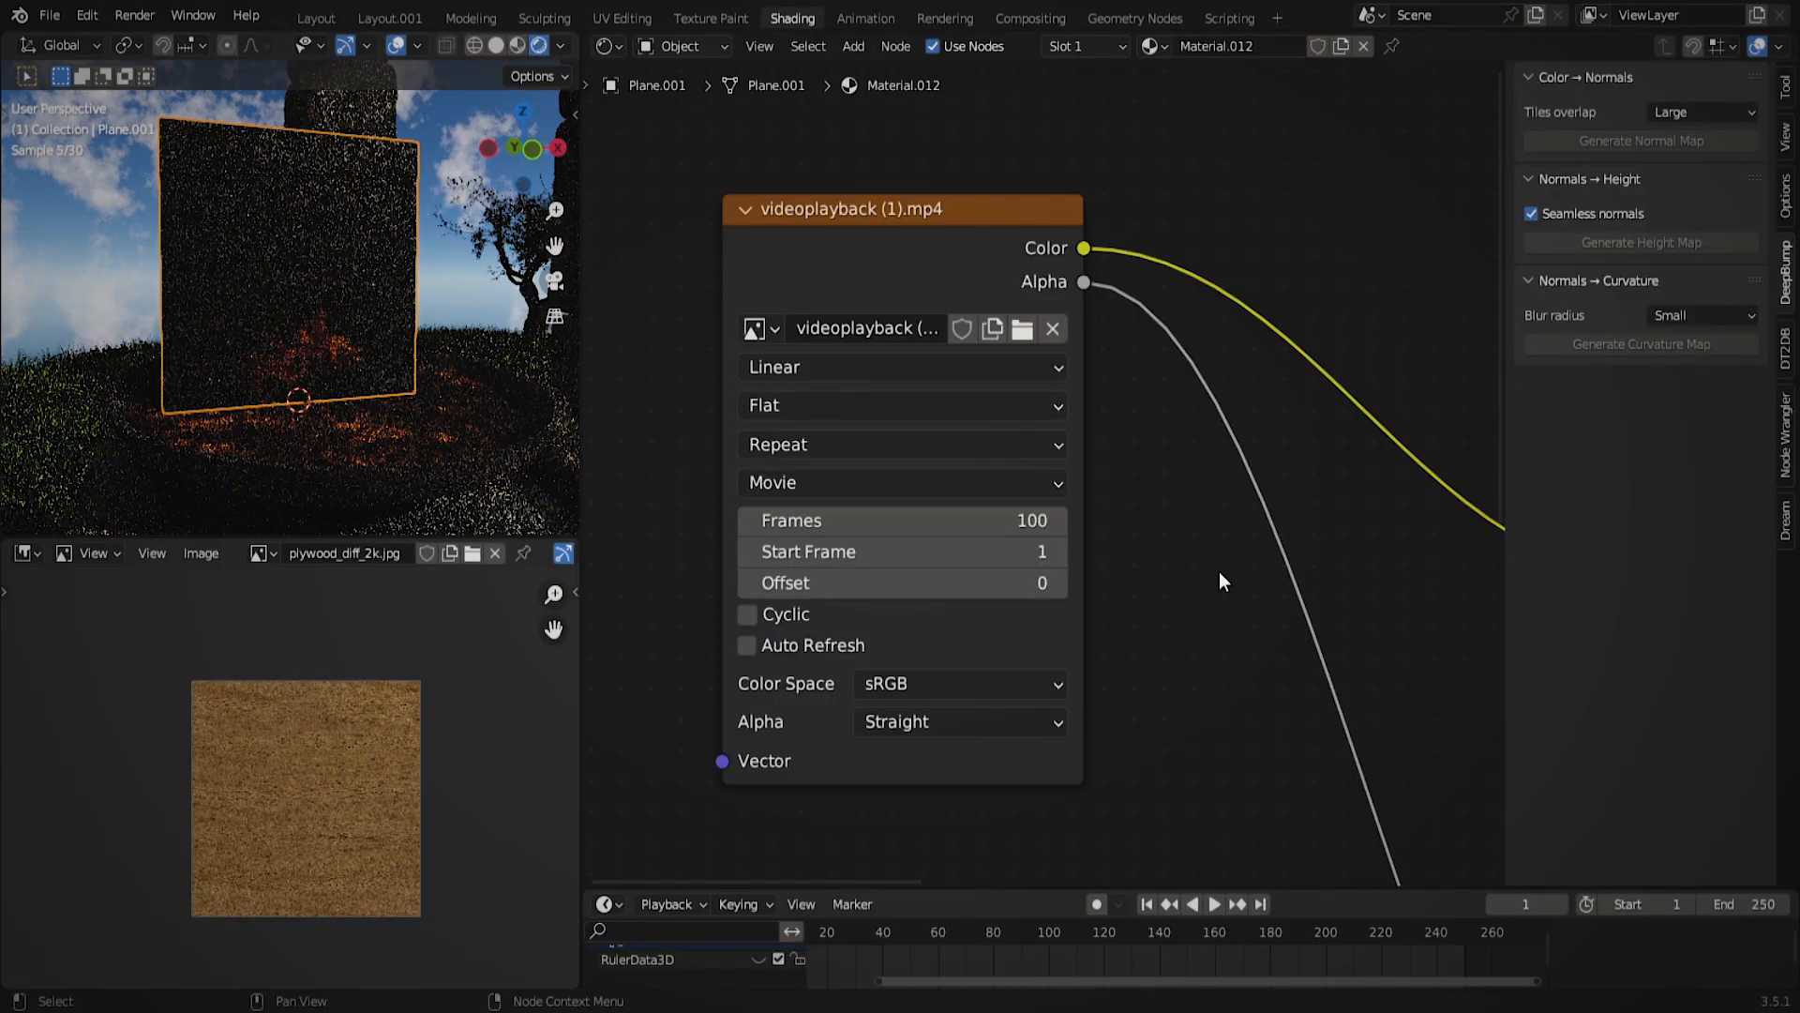
Duplicate the fire movie texture node and add a ColorRamp between the duplicate and the Principled BSDF.
scroll(947, 530, "down", 3)
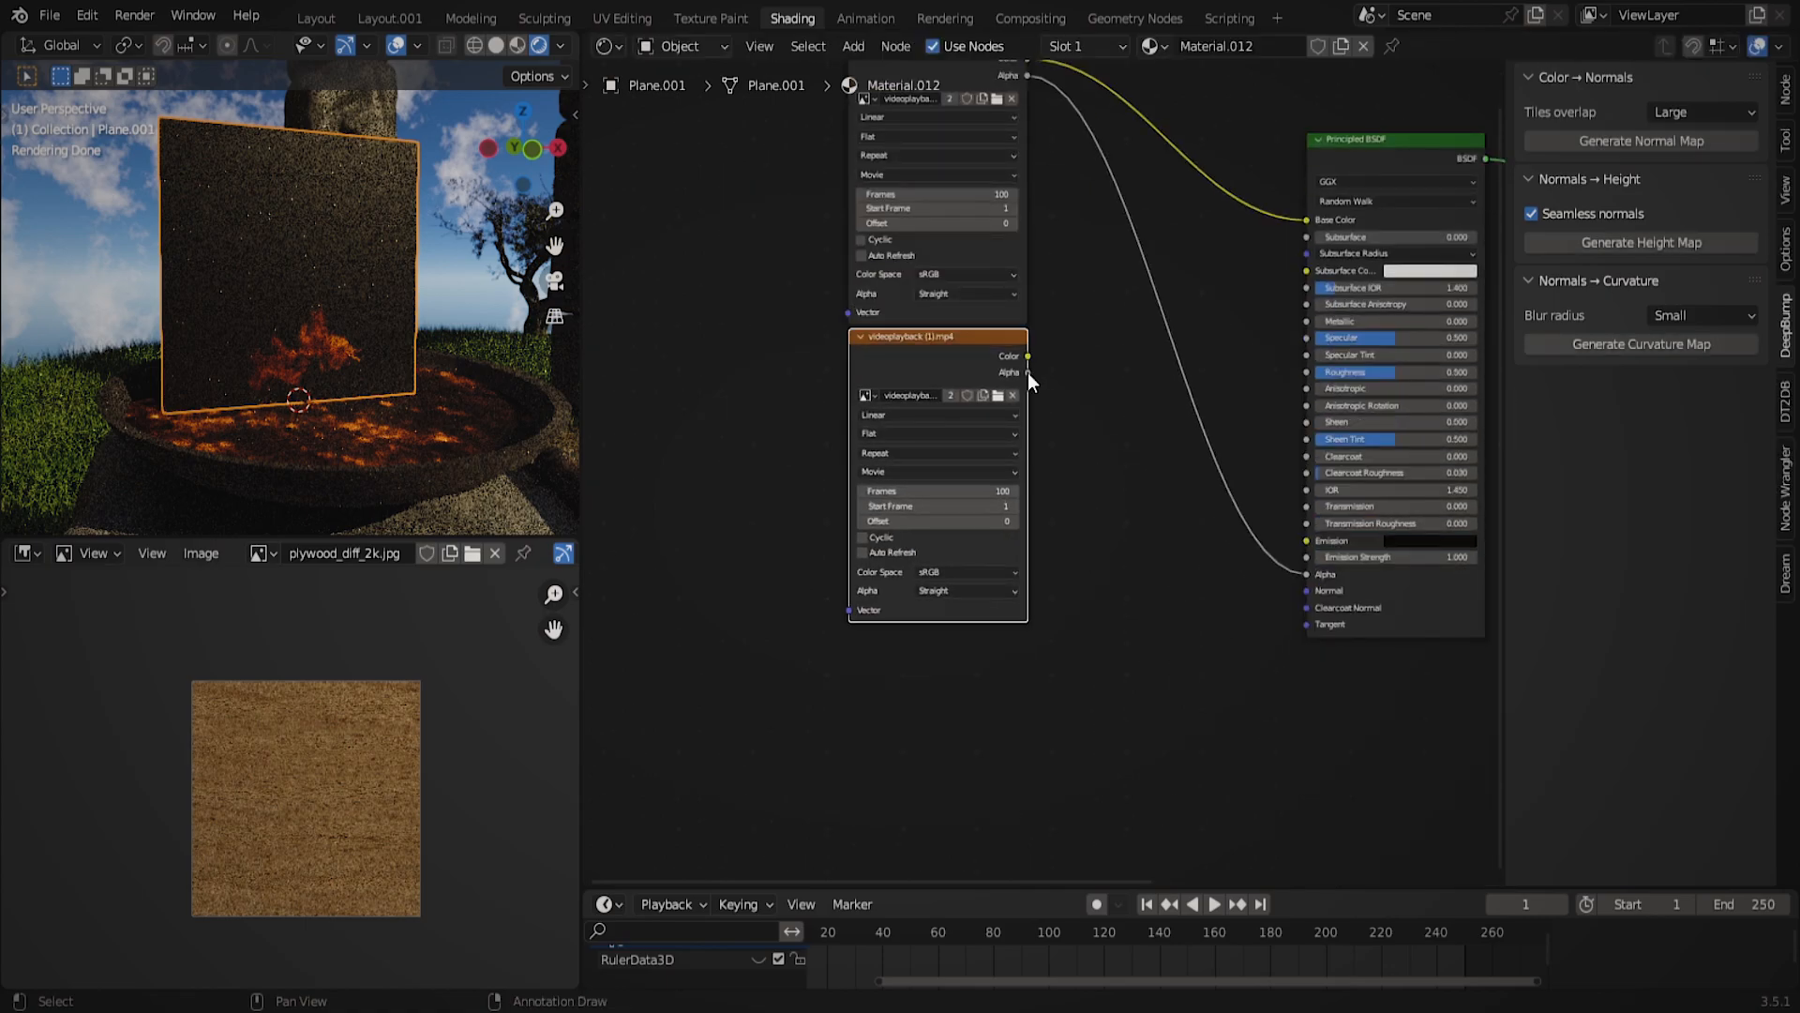
scroll(978, 444, "up", 3)
key("shift+a")
left_click(1114, 293)
type("col")
key("Return")
left_click(1095, 267)
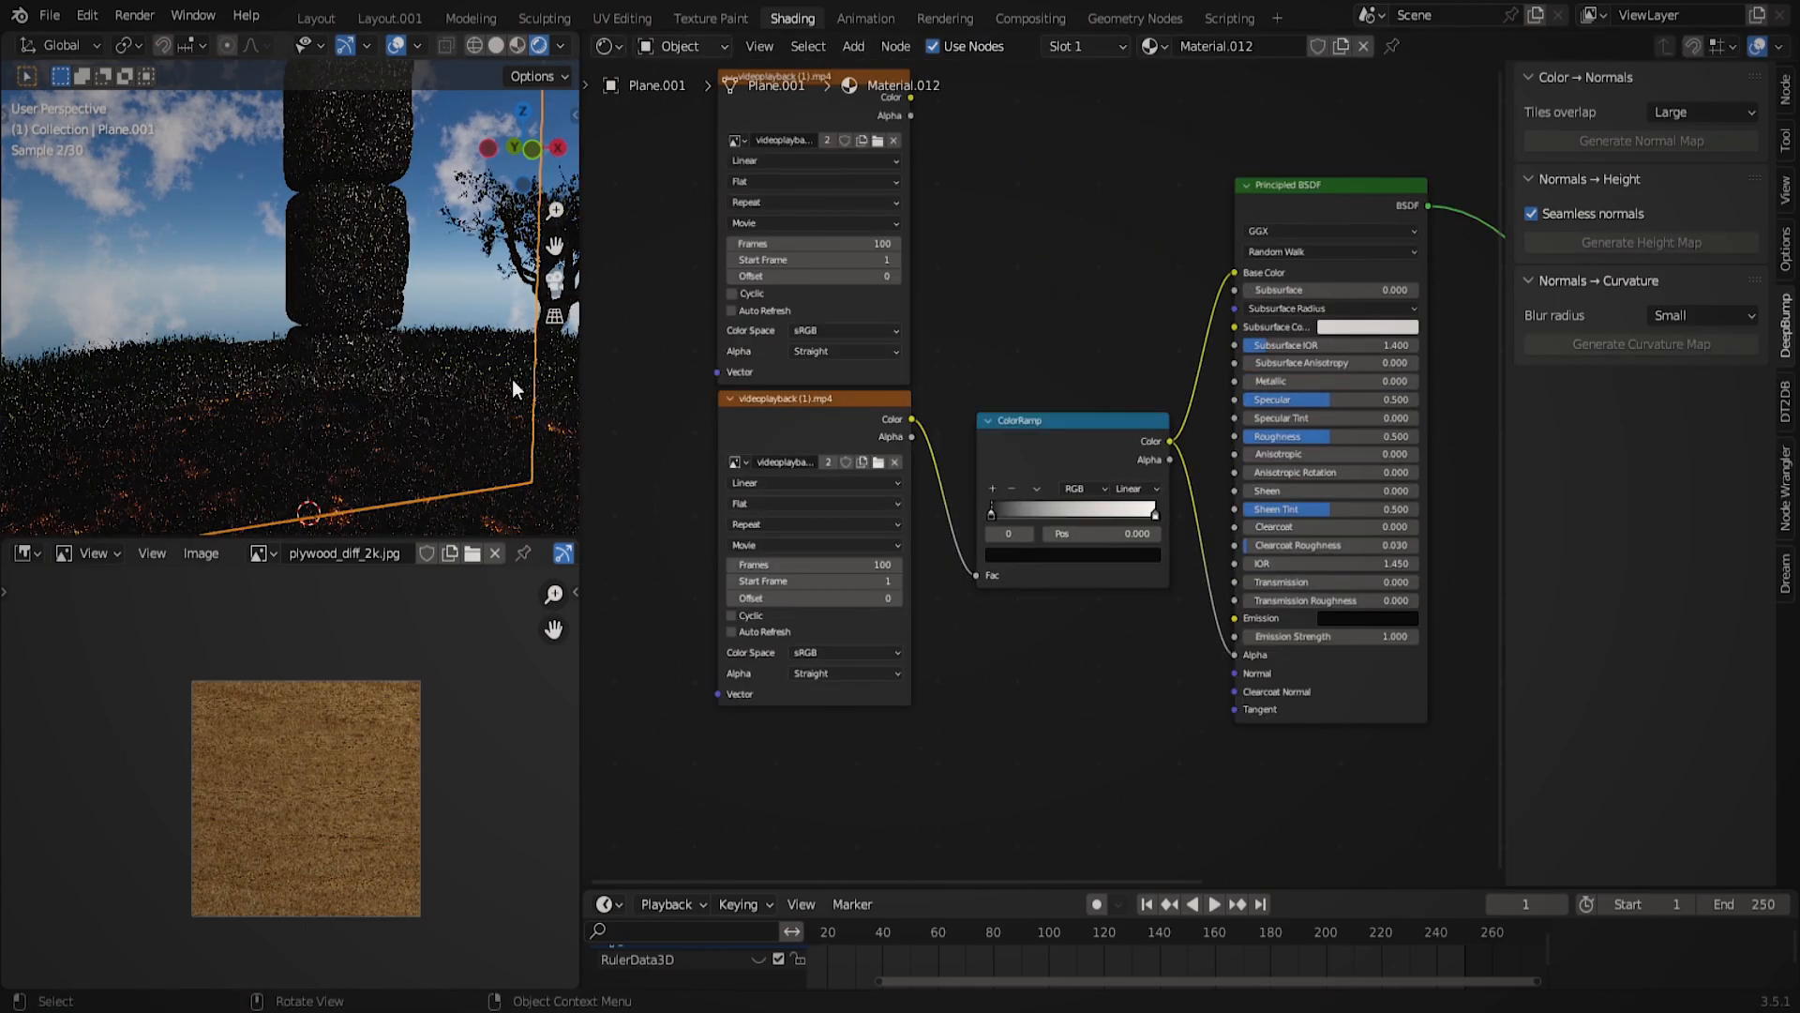
Route the ColorRamp's colour only into Base Color and move its black stop to about 0.023 and its white stop close beside it.
left_click_drag(1239, 656, 1239, 275)
left_click_drag(926, 568, 938, 569)
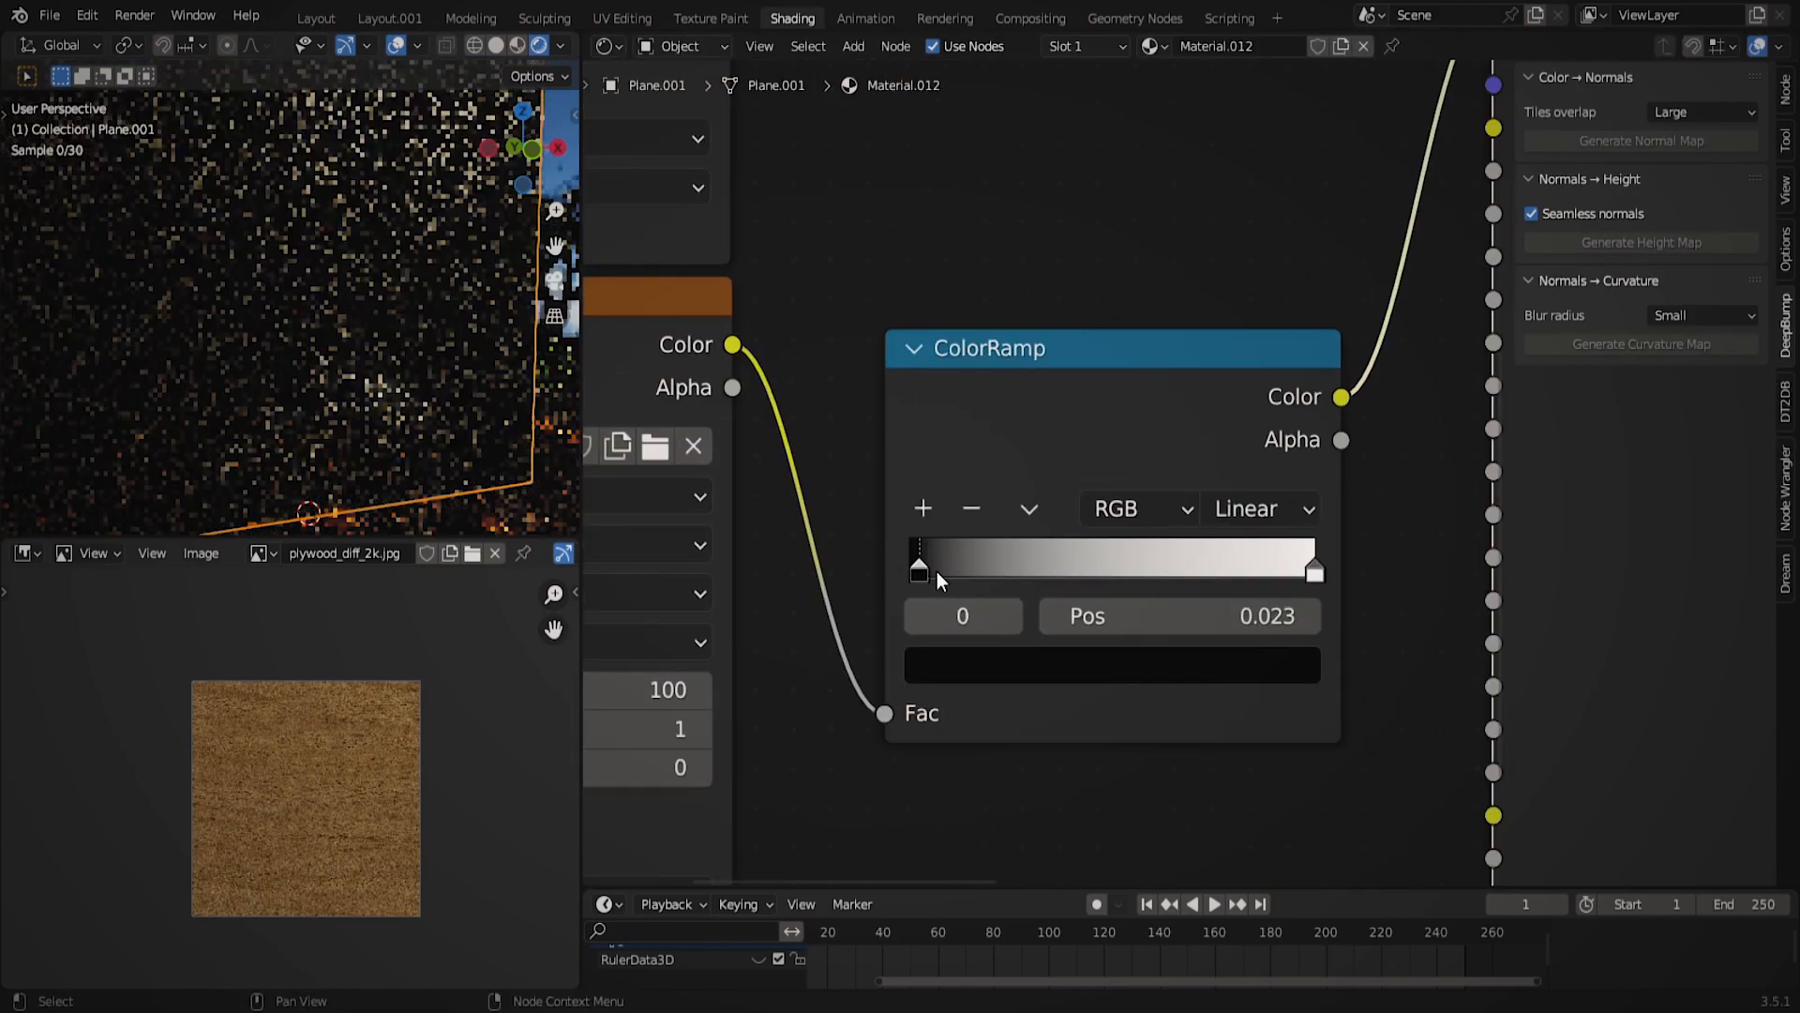
left_click_drag(1311, 570, 919, 567)
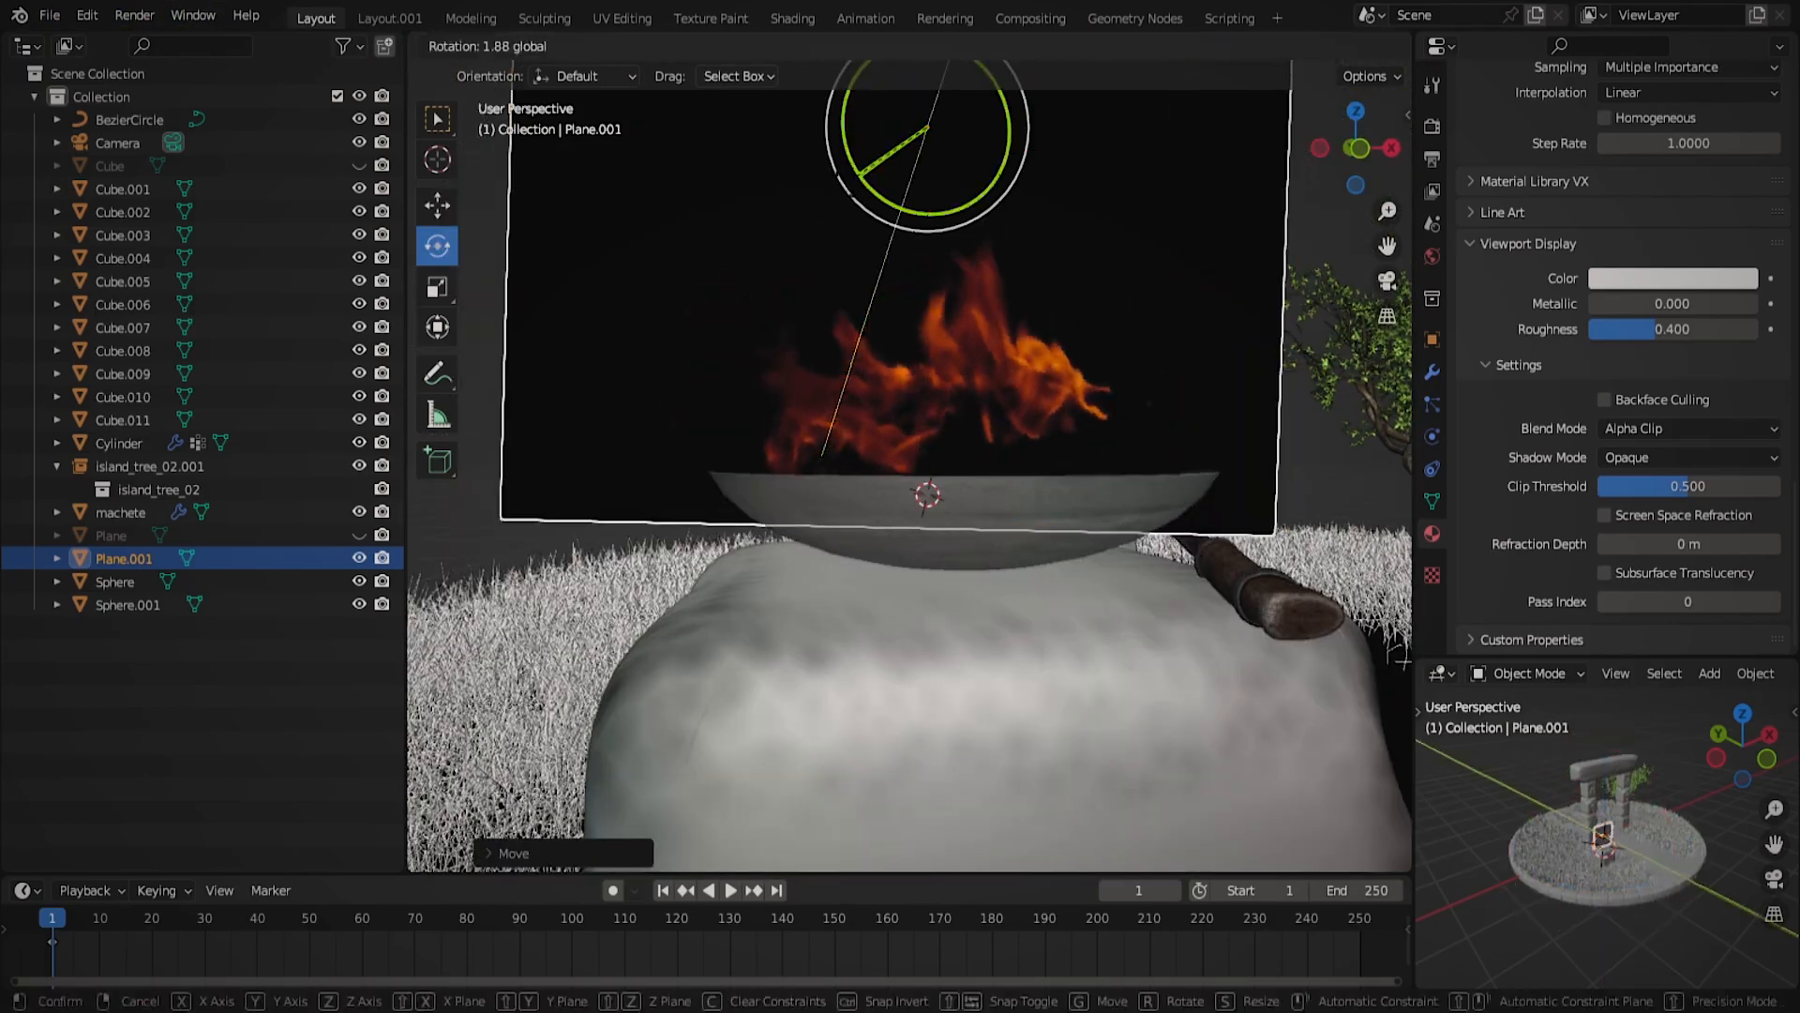
Rotate the fire plane above the coal bowl about the Z axis.
key("z")
left_click(942, 278)
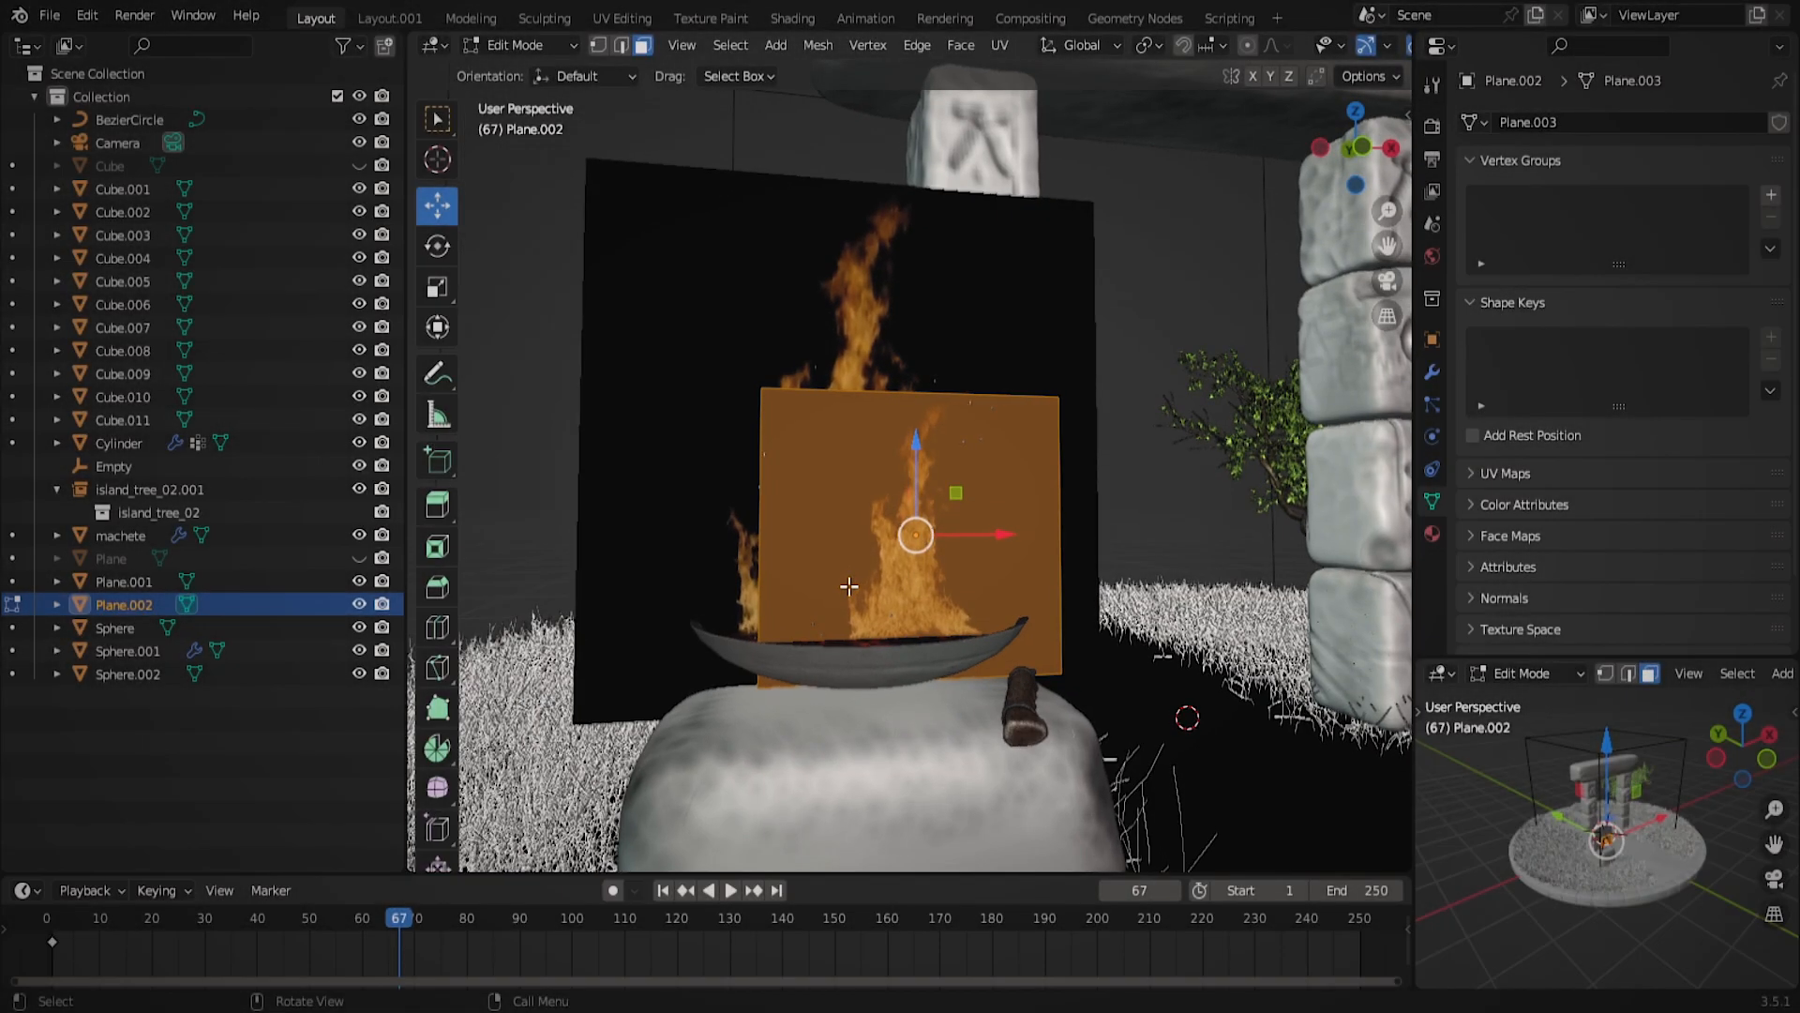
Knife-cut an outline around the flame on the smaller fire plane and remove the surrounding area.
scroll(771, 660, "up", 3)
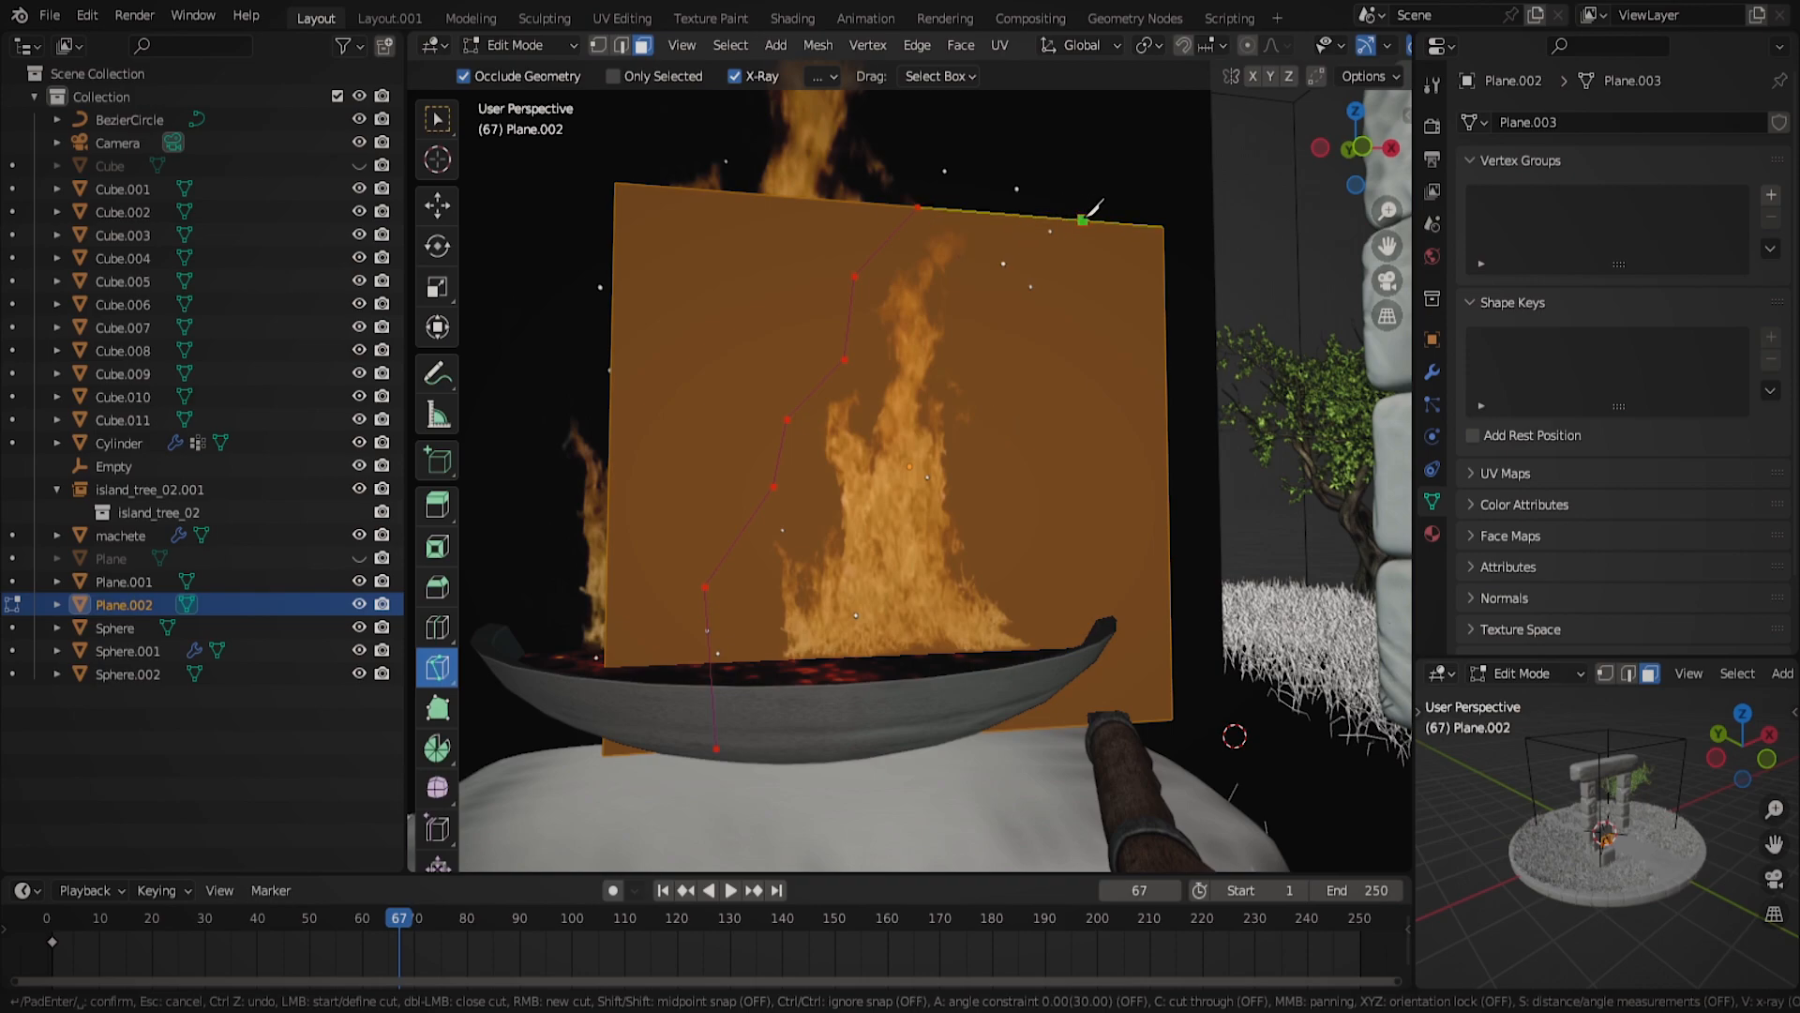
key("Return")
Play the animation and scrub to frame 245 to check the flames against the smaller plane's cut outline.
left_click(731, 890)
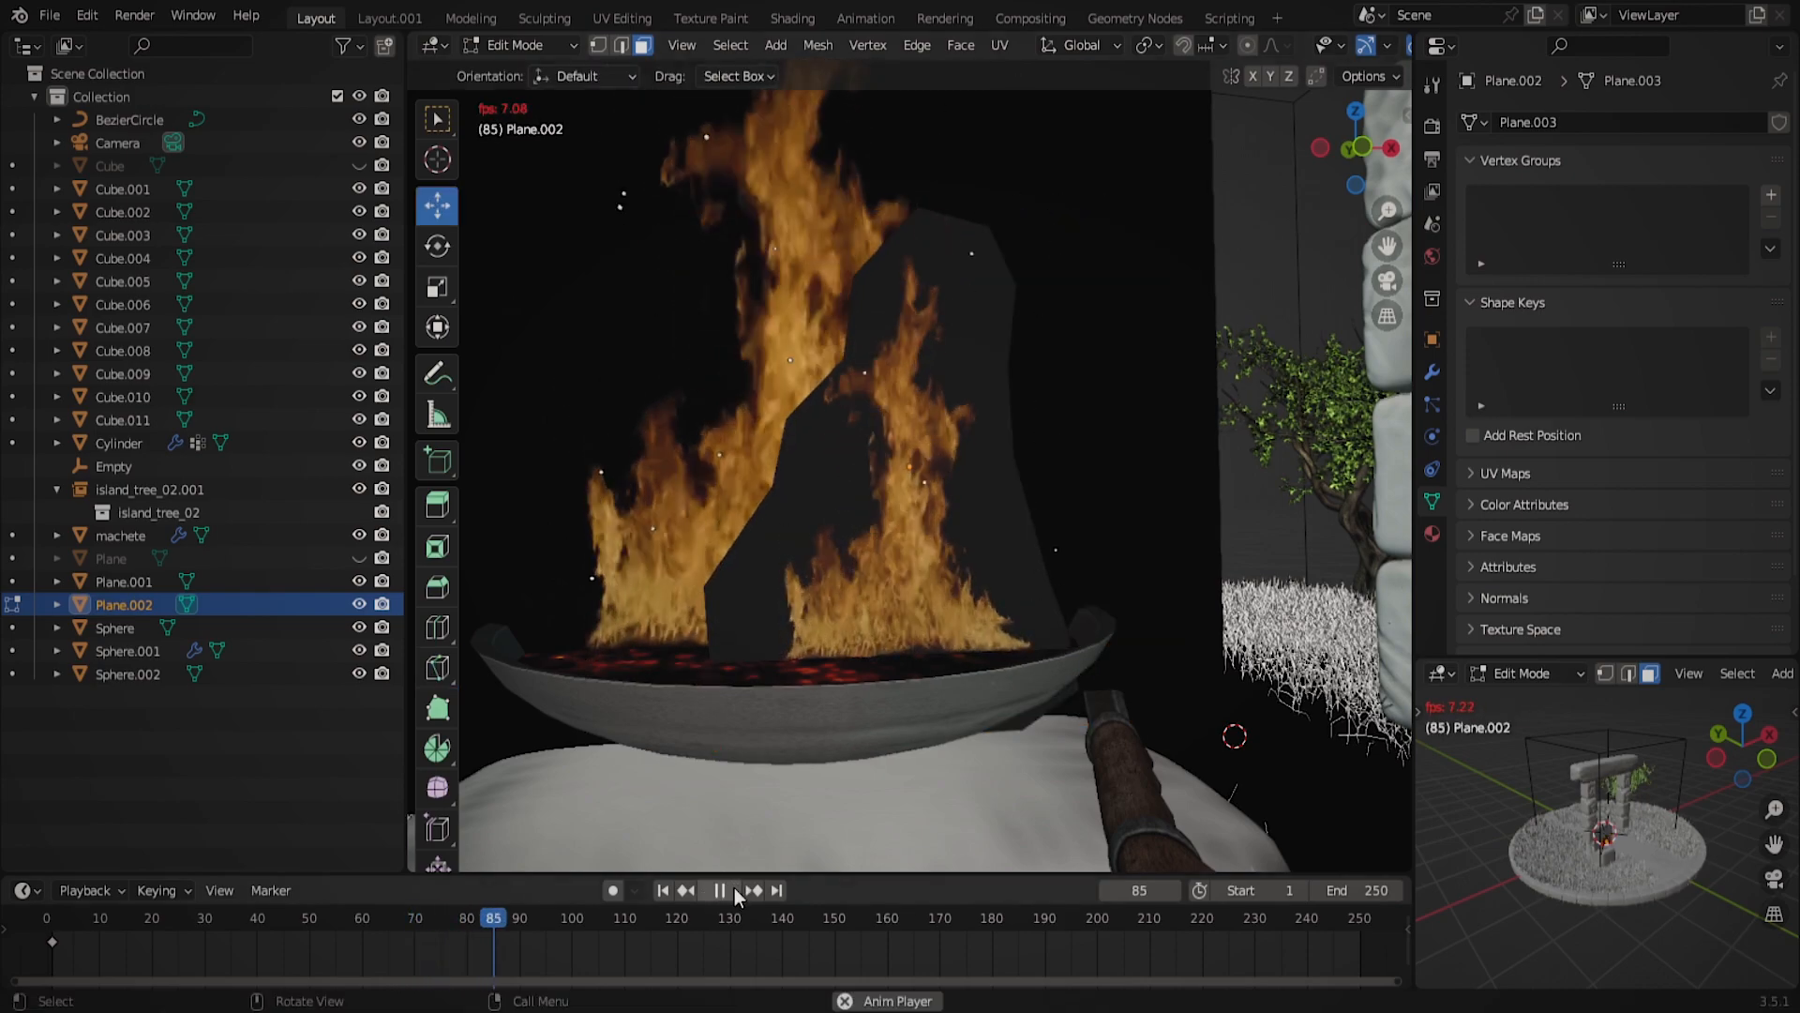
left_click(731, 888)
left_click_drag(533, 920, 1334, 918)
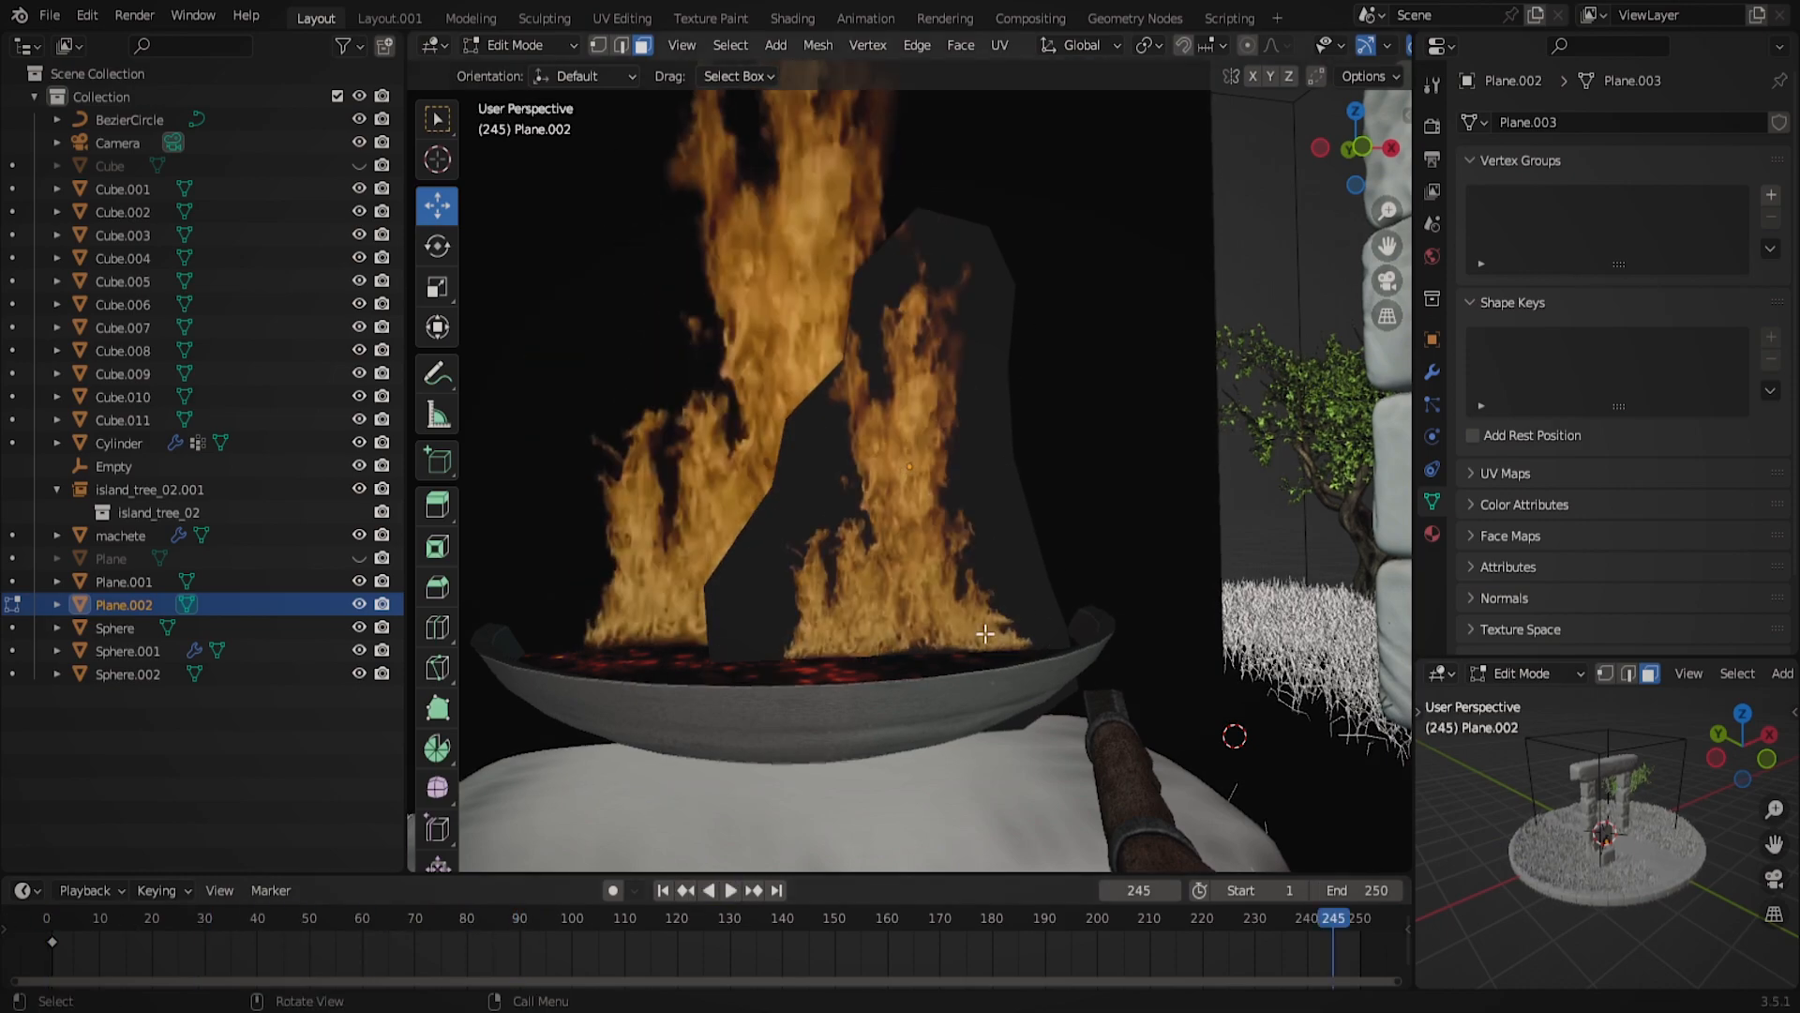
middle_click_drag(838, 470, 872, 498)
scroll(679, 441, "down", 4)
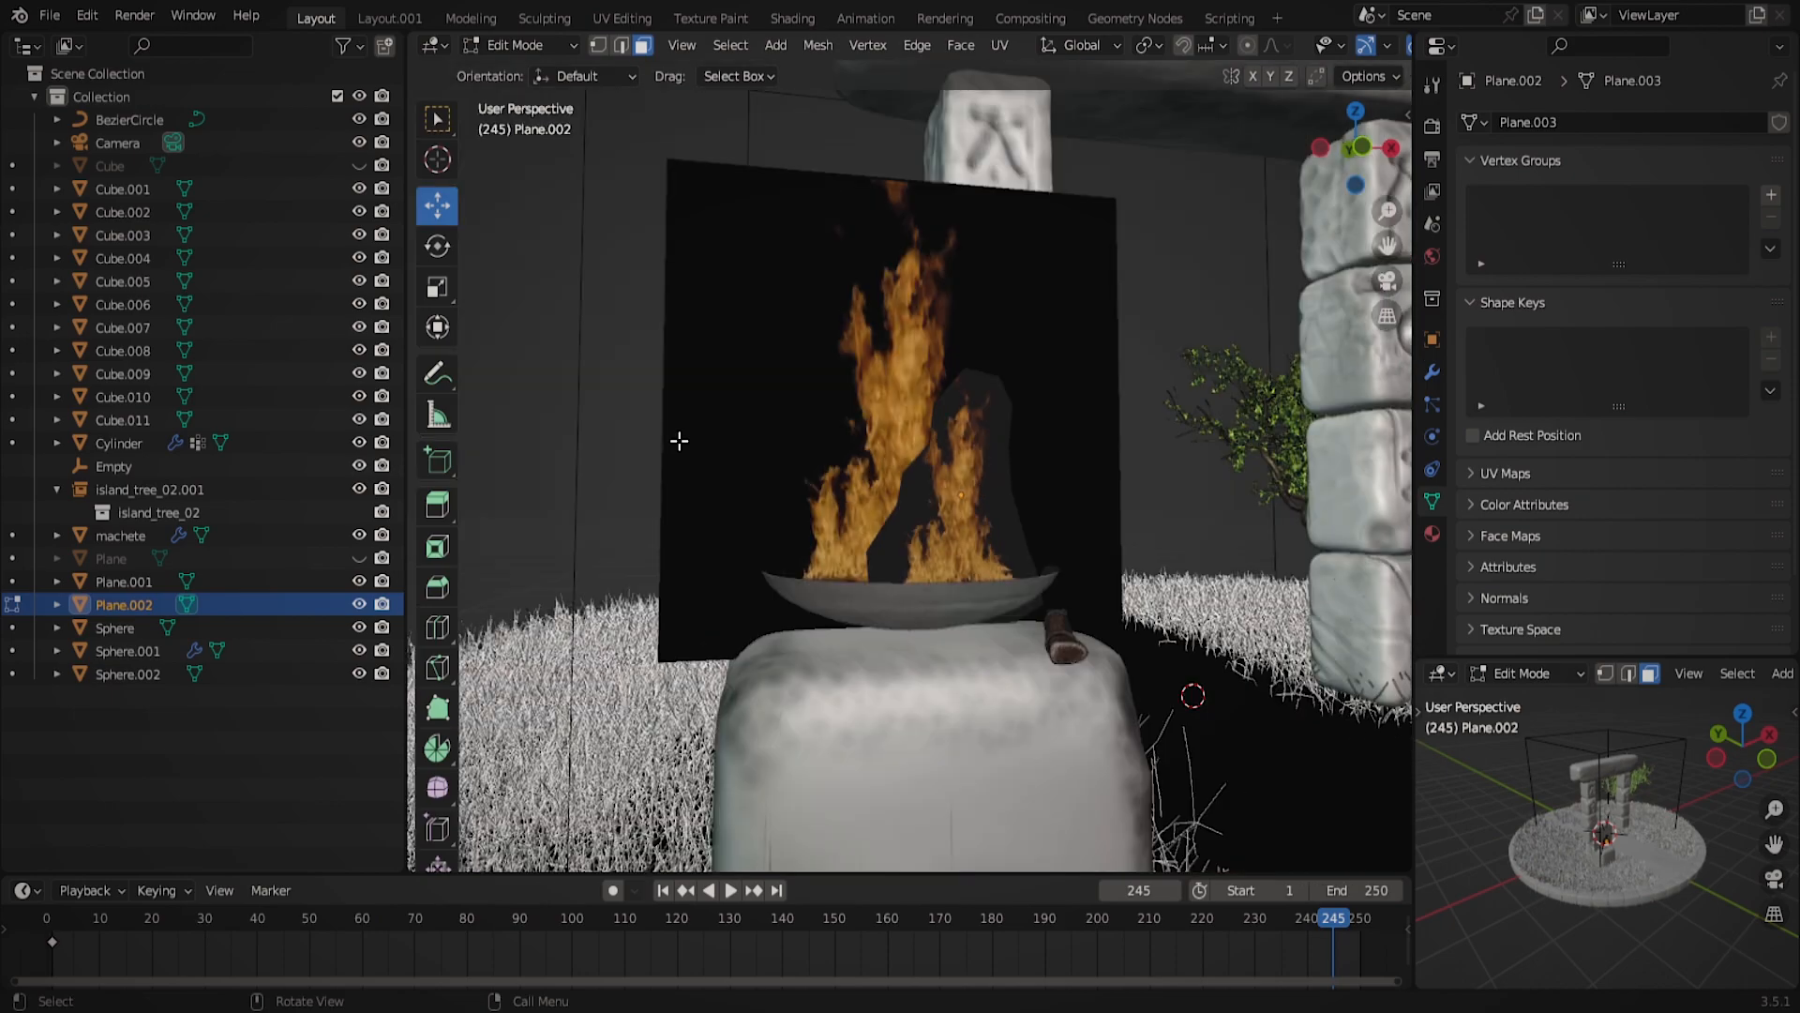
Knife-cut an outline around the tall flame on the larger fire plane, running down to the bowl.
key("Tab")
scroll(731, 455, "up", 2)
left_click(779, 466)
key("Tab")
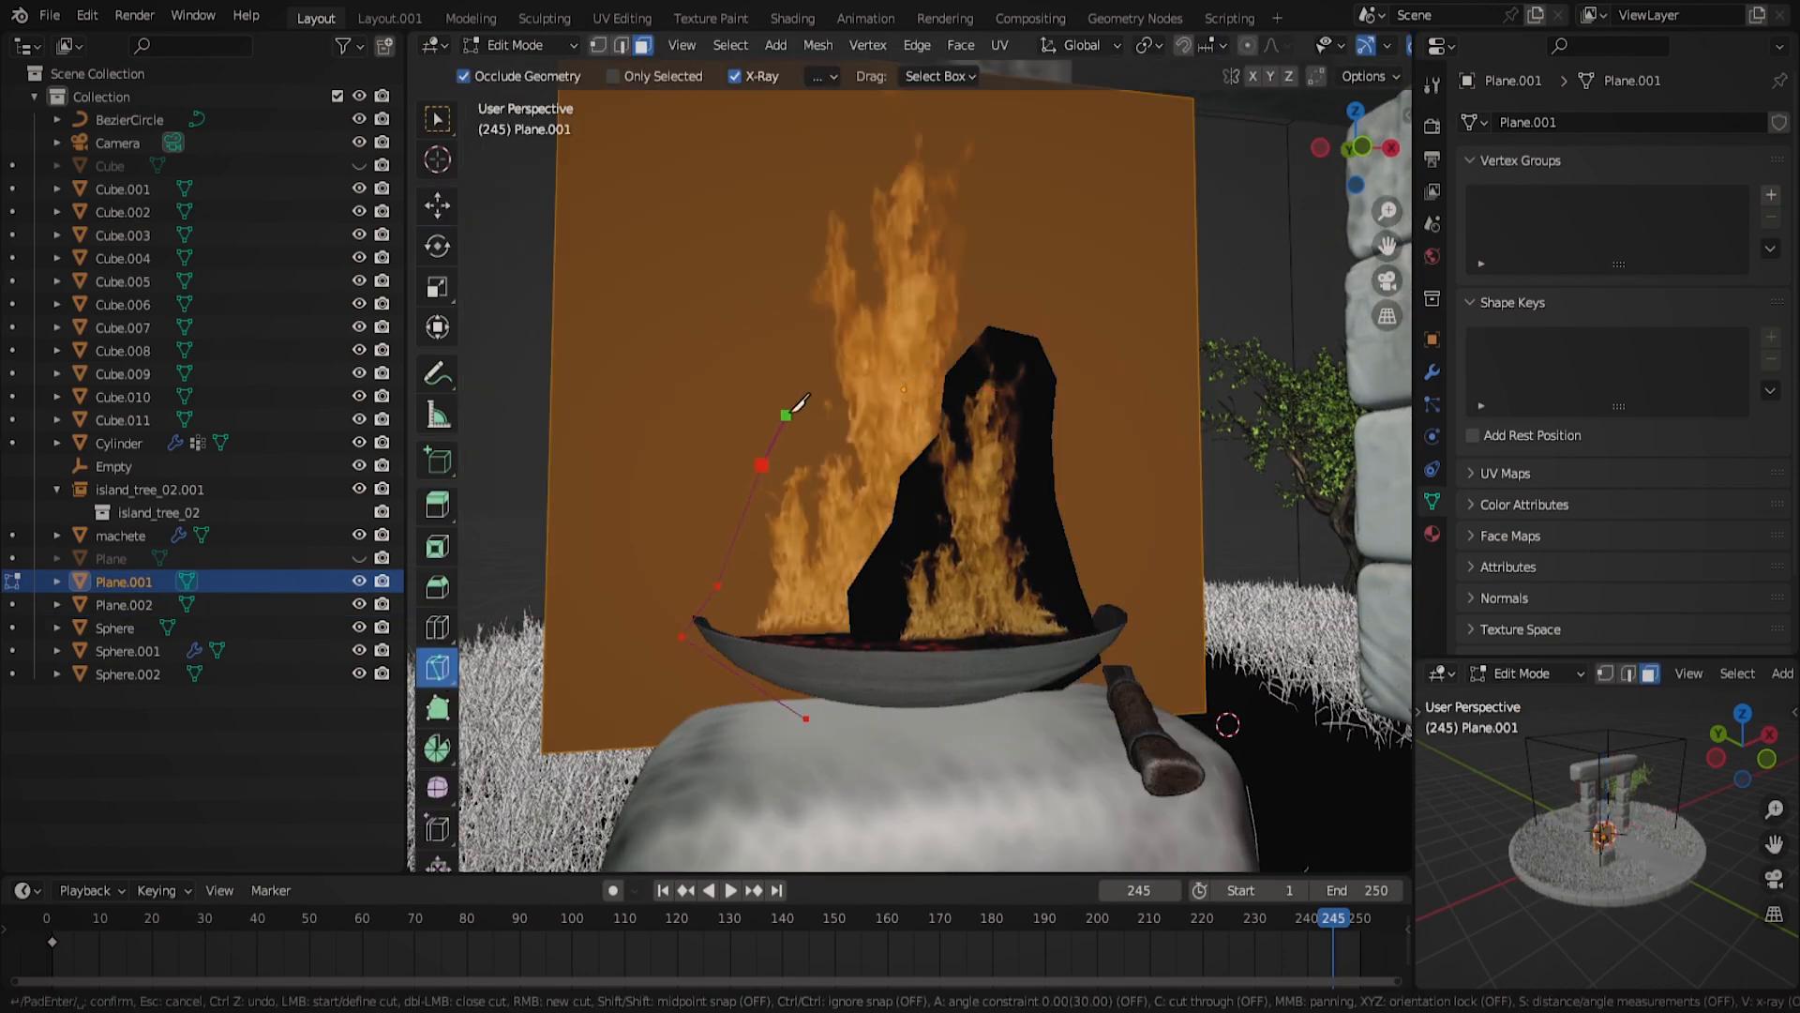
scroll(938, 180, "down", 3)
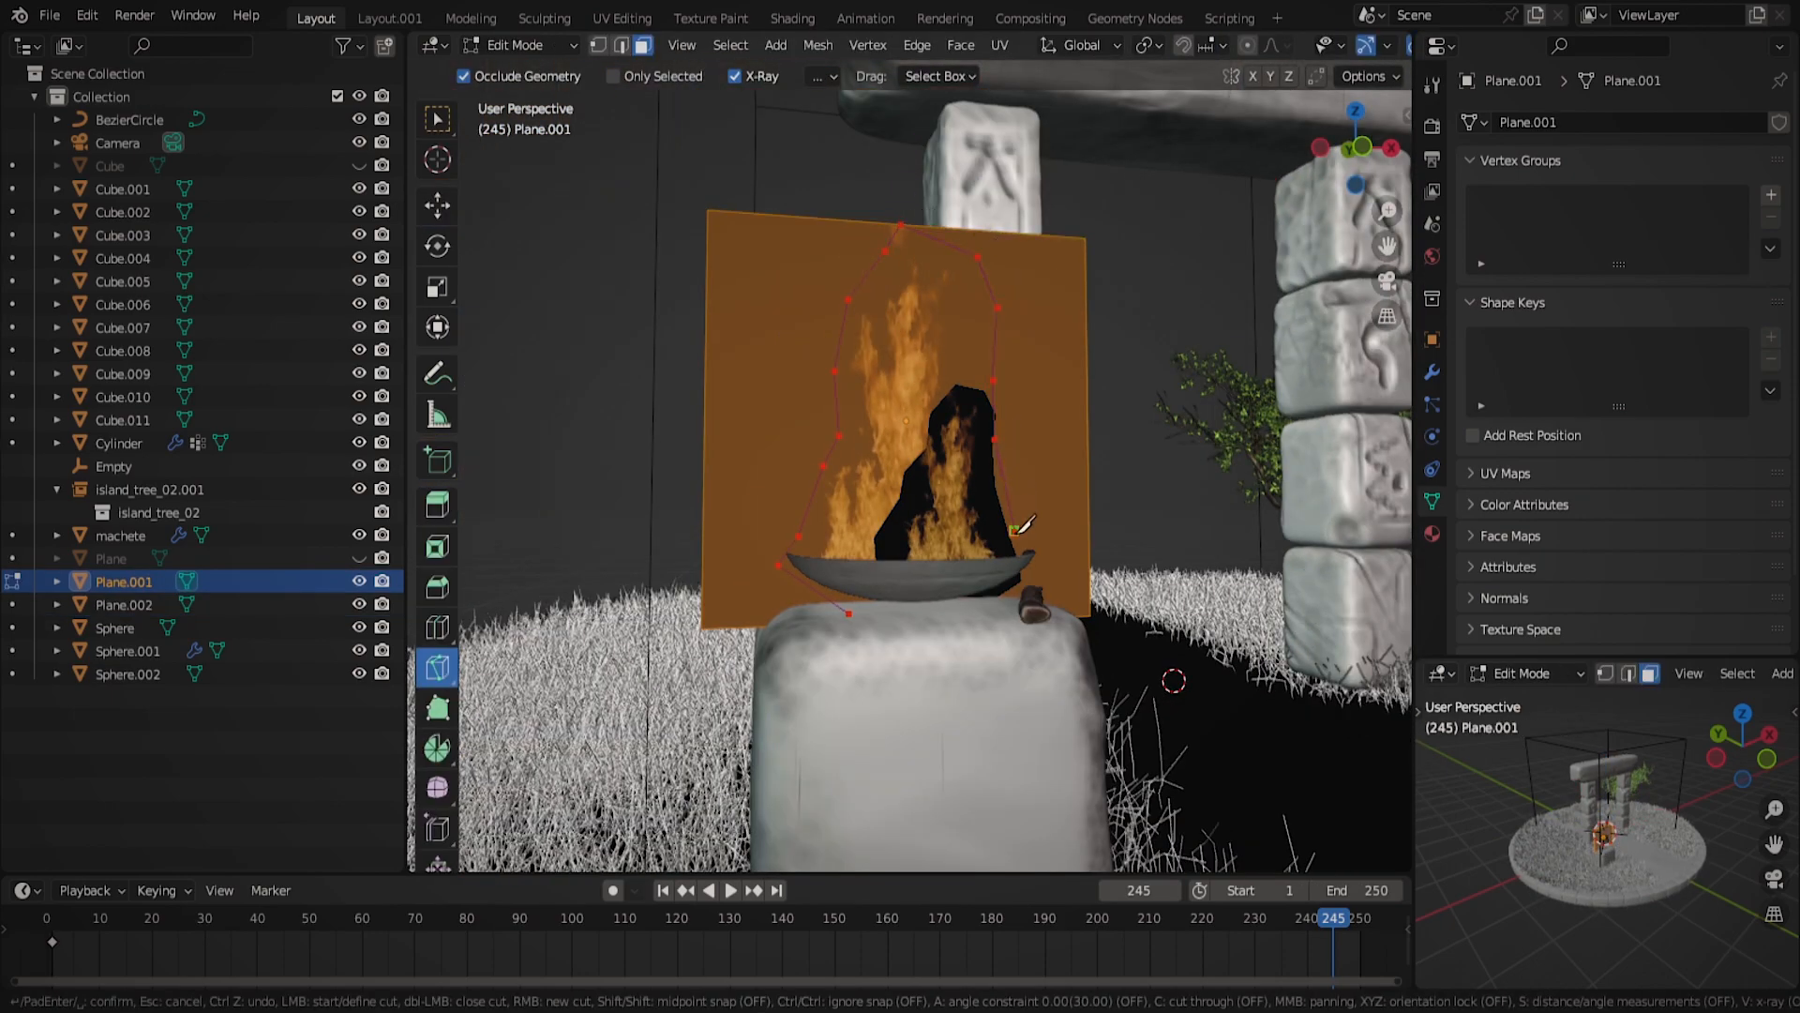
key("Return")
Delete the larger fire plane's faces outside the flame outline.
left_click(437, 205)
left_click(769, 375)
left_click(1066, 406, "shift")
key("x")
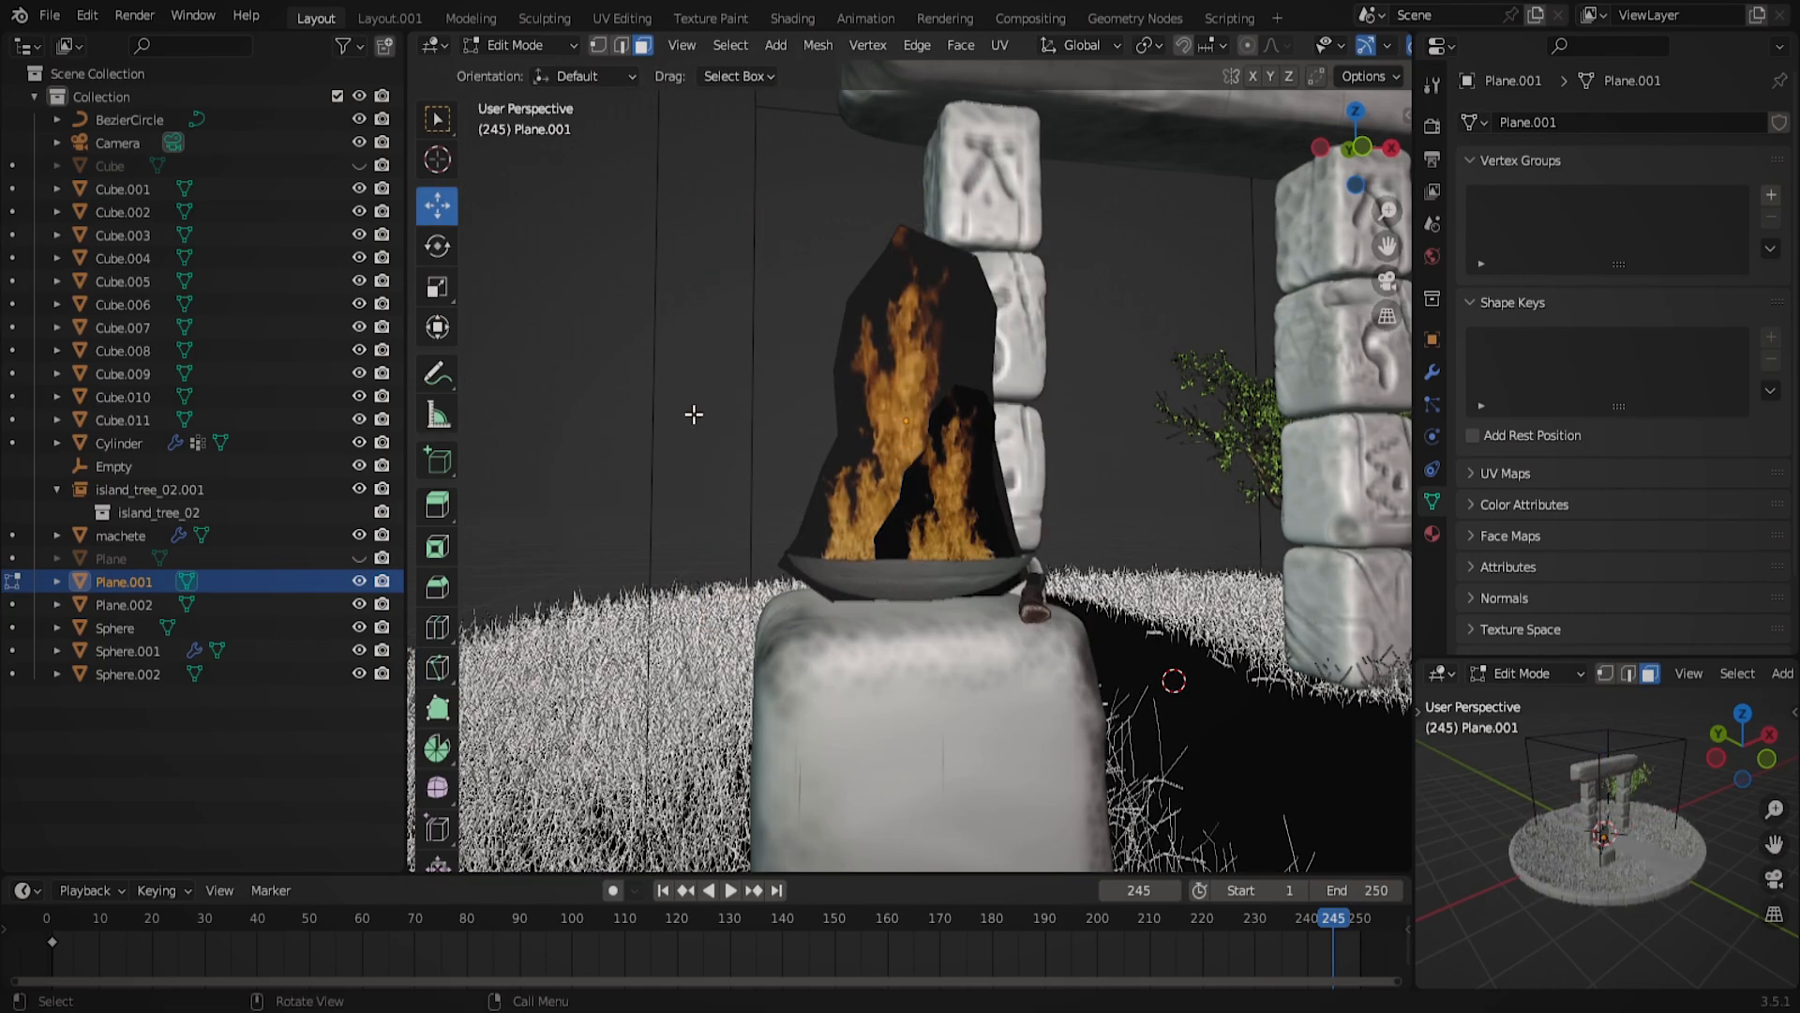
Set the solid viewport shading's colour to Object and save the file.
scroll(1017, 498, "down", 6)
key("ctrl+s")
scroll(1016, 498, "up", 5)
left_click(1392, 45)
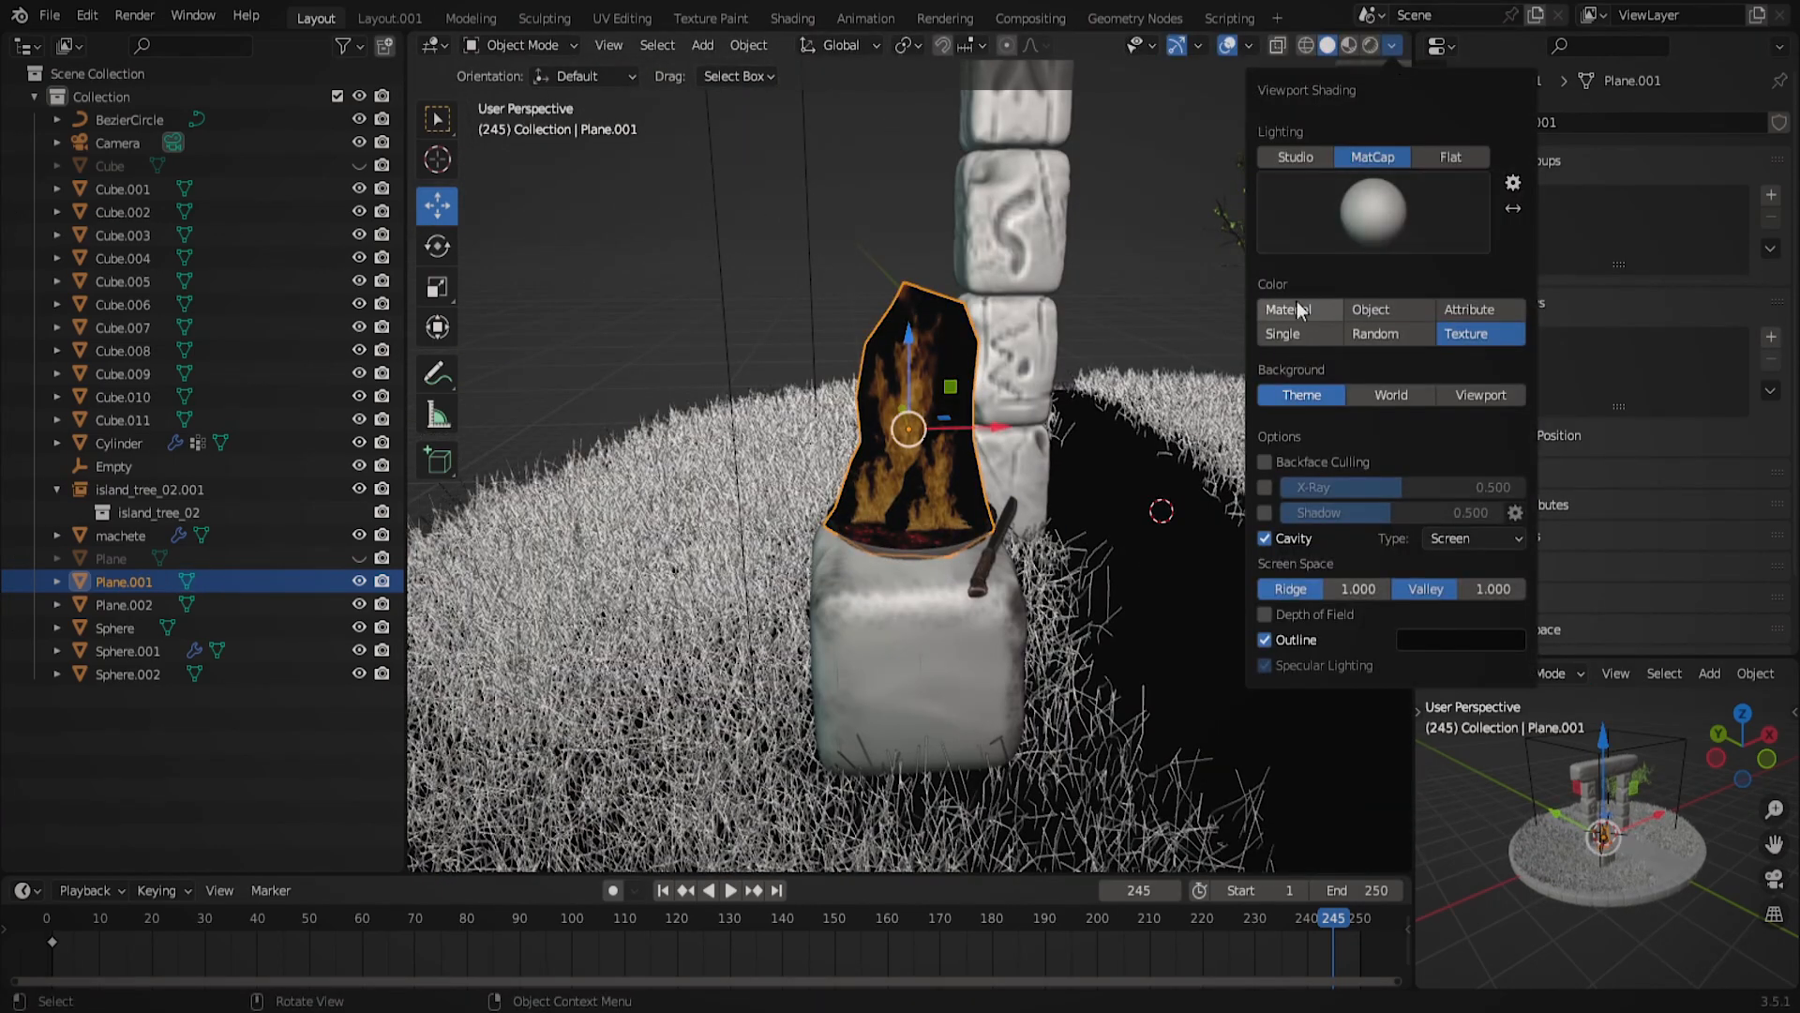
left_click(1365, 307)
left_click(550, 351)
scroll(1079, 422, "down", 5)
middle_click_drag(1078, 422, 1095, 579)
key("ctrl+s")
Rename the lintel stone spanning the two pillars as Stone_01.
scroll(1095, 580, "up", 4)
left_click(861, 471)
middle_click_drag(860, 471, 1029, 553, "shift")
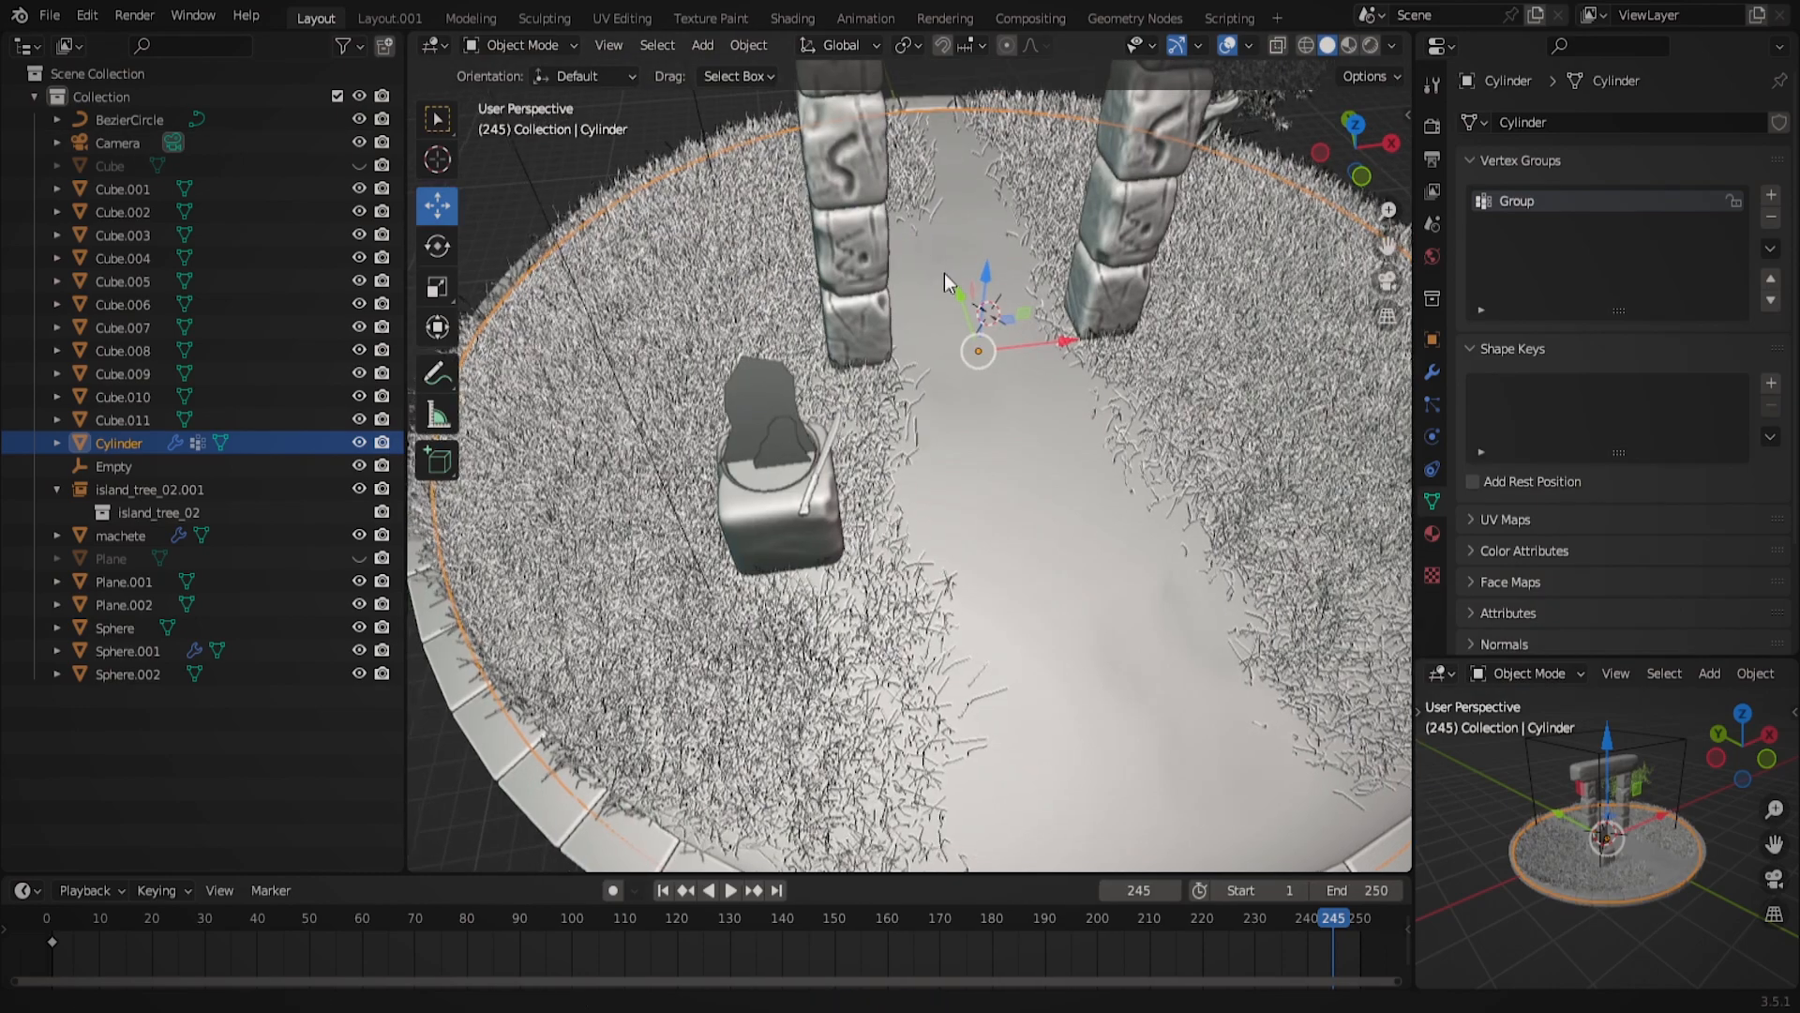
middle_click_drag(875, 132, 818, 317, "shift")
left_click(819, 317)
left_click(57, 489)
right_click(137, 261)
mouse_move(137, 519)
left_click(317, 769)
key("BackSpace")
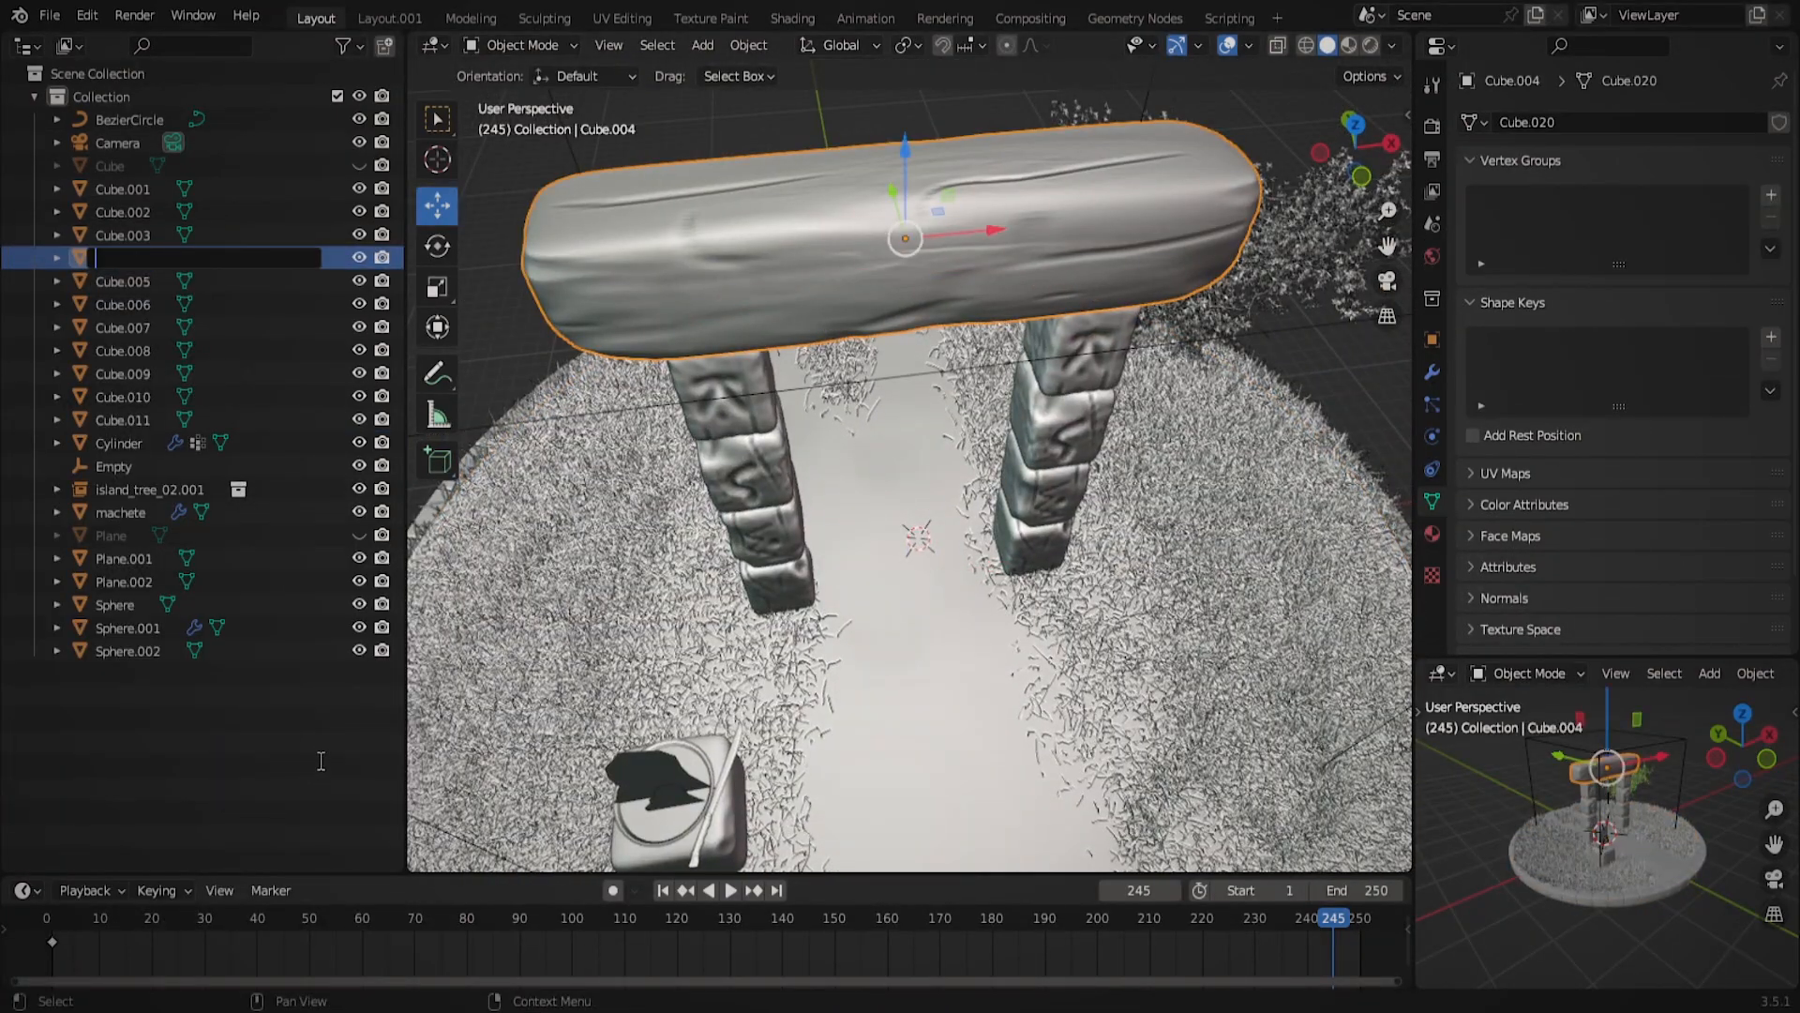
type("Stone_01")
key("Return")
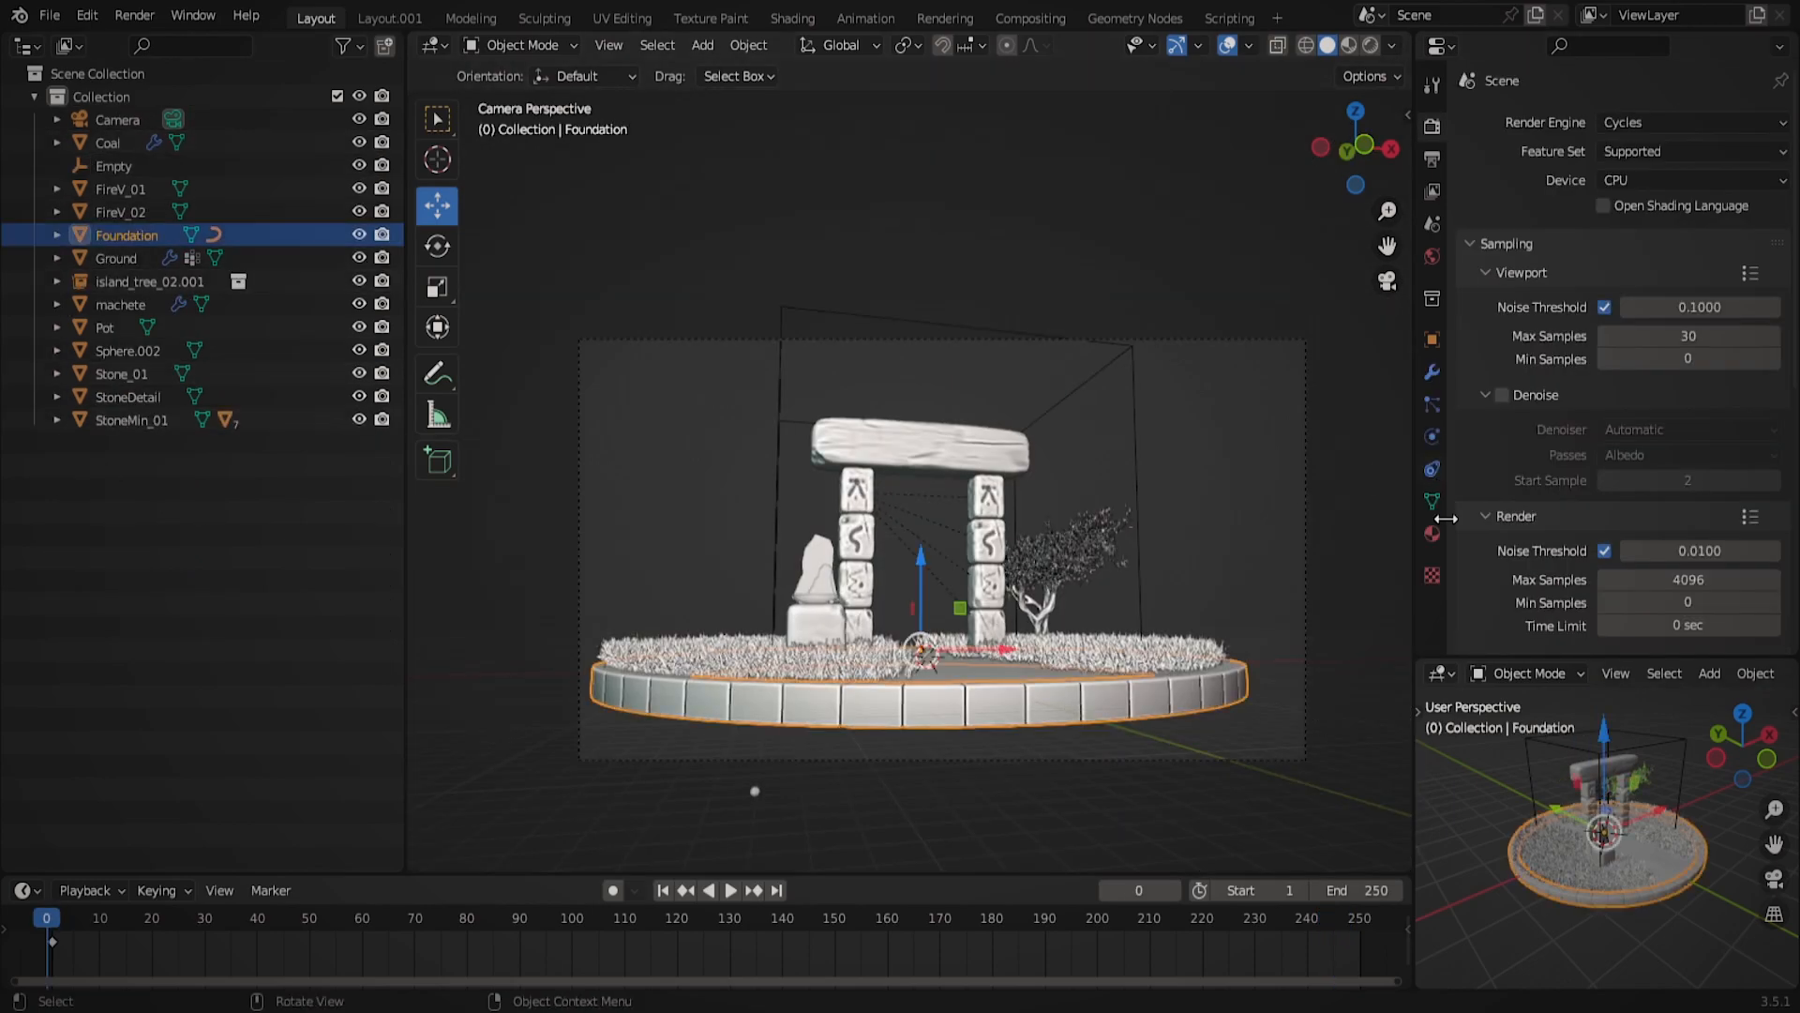
Open the foundation ring's material properties and look through the settings.
left_click(1432, 534)
left_click(1495, 329)
scroll(1588, 441, "down", 3)
left_click(1587, 454)
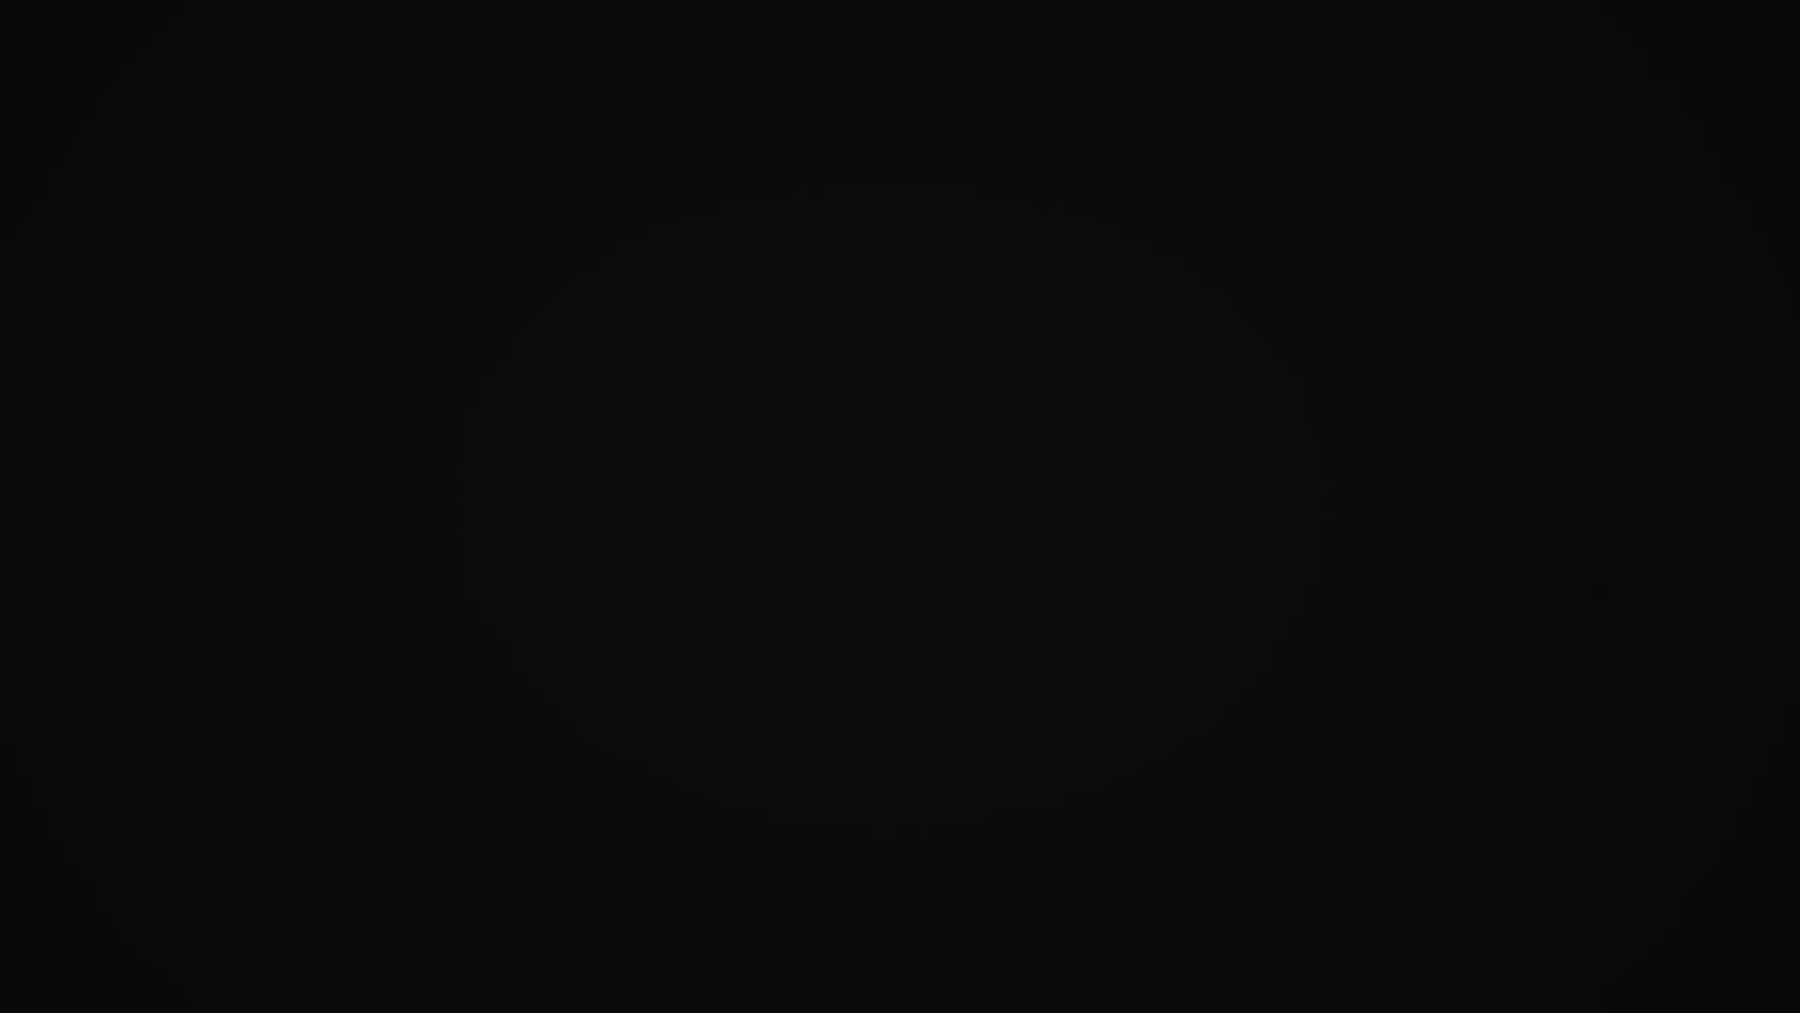